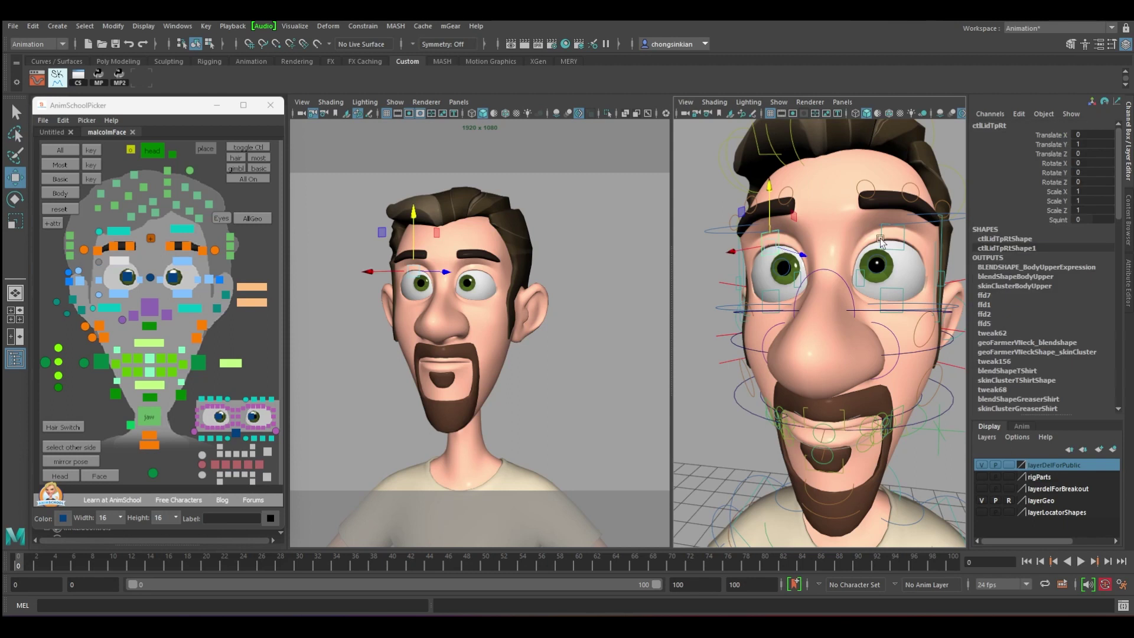
Step: Select the upper and lower eyelid controls of both eyes and key the open pose at frame 0
{"action": "key", "text": "q"}
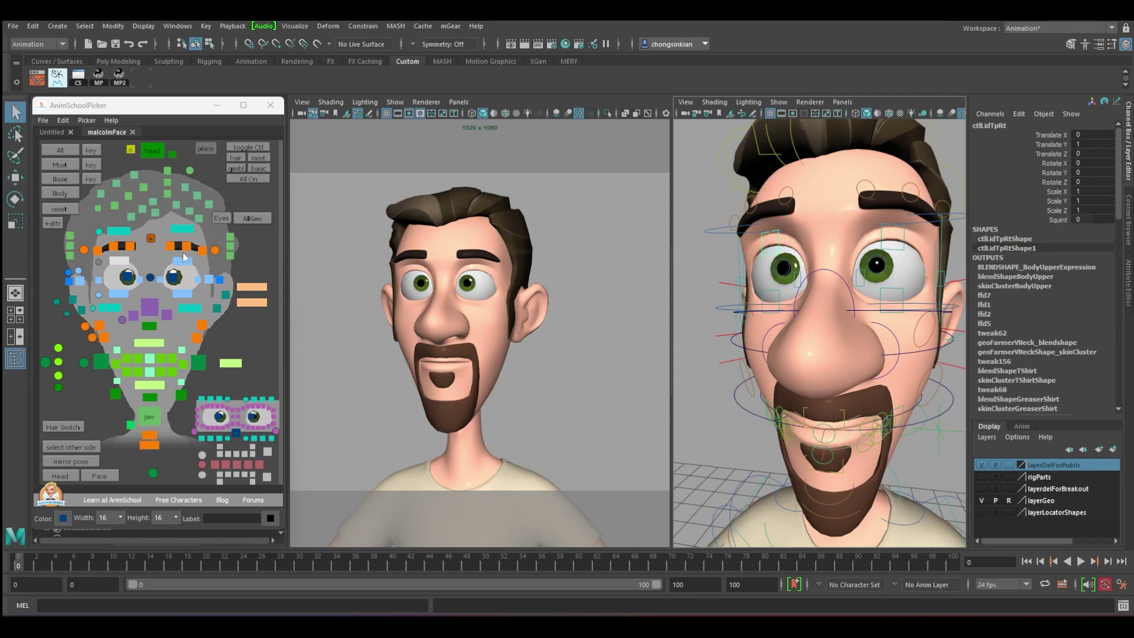
{"action": "left_click", "coordinate": [119, 260]}
{"action": "key", "text": "w"}
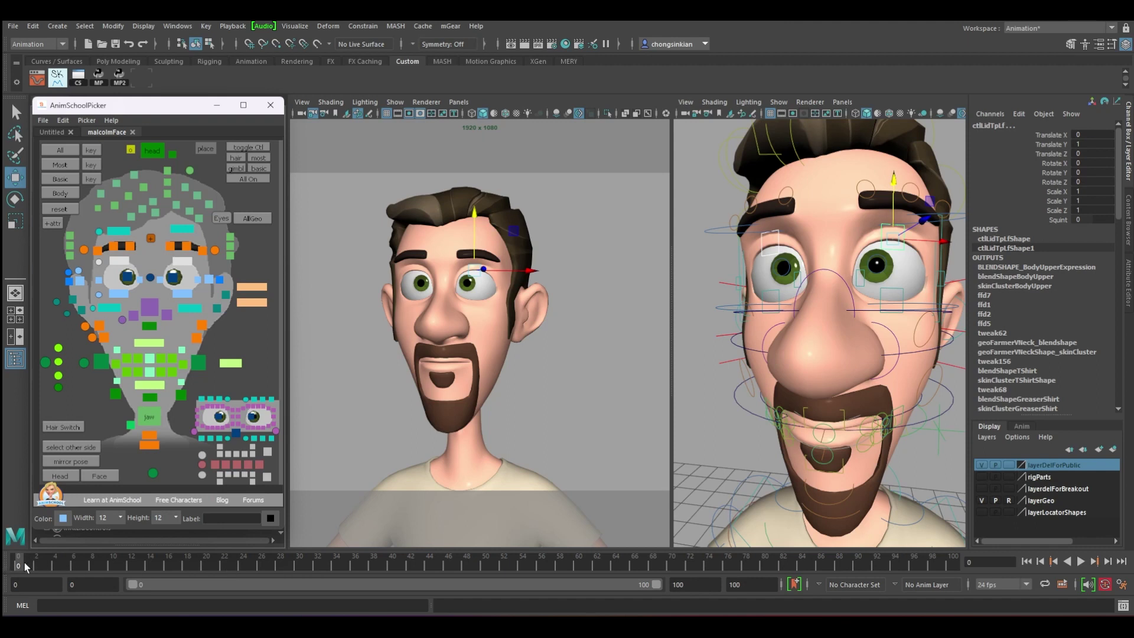
{"action": "left_click", "coordinate": [118, 294]}
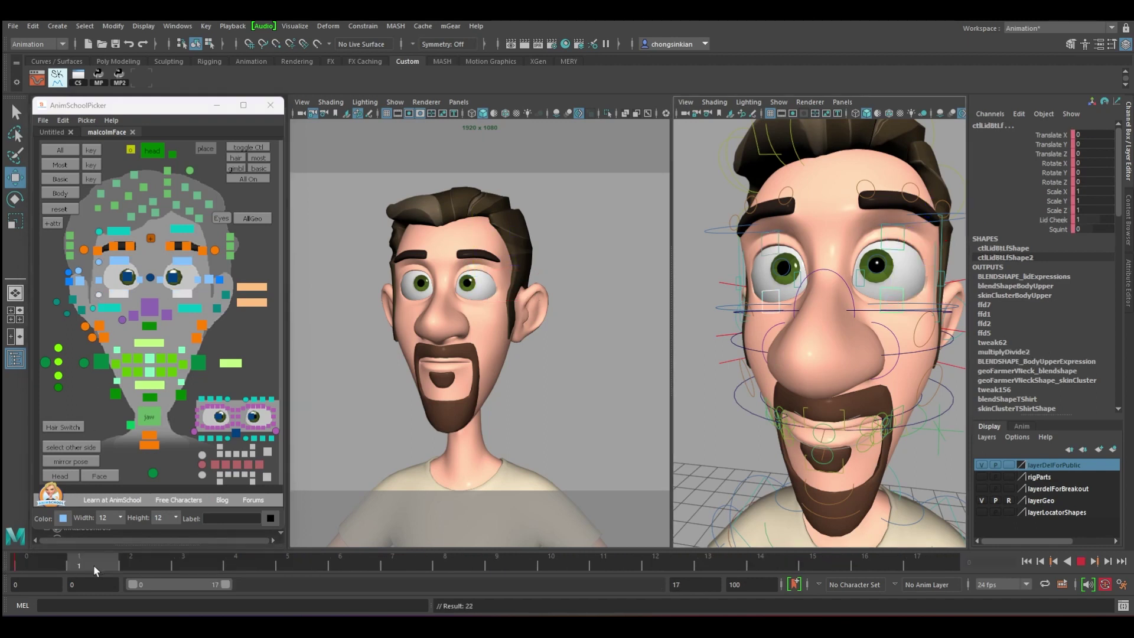
Step: At frame 3, close both eyes by keying the upper lids at Translate Y 0.387 and raising the lower lids to 0.376
{"action": "left_click_drag", "start_coordinate": [93, 565], "coordinate": [185, 565]}
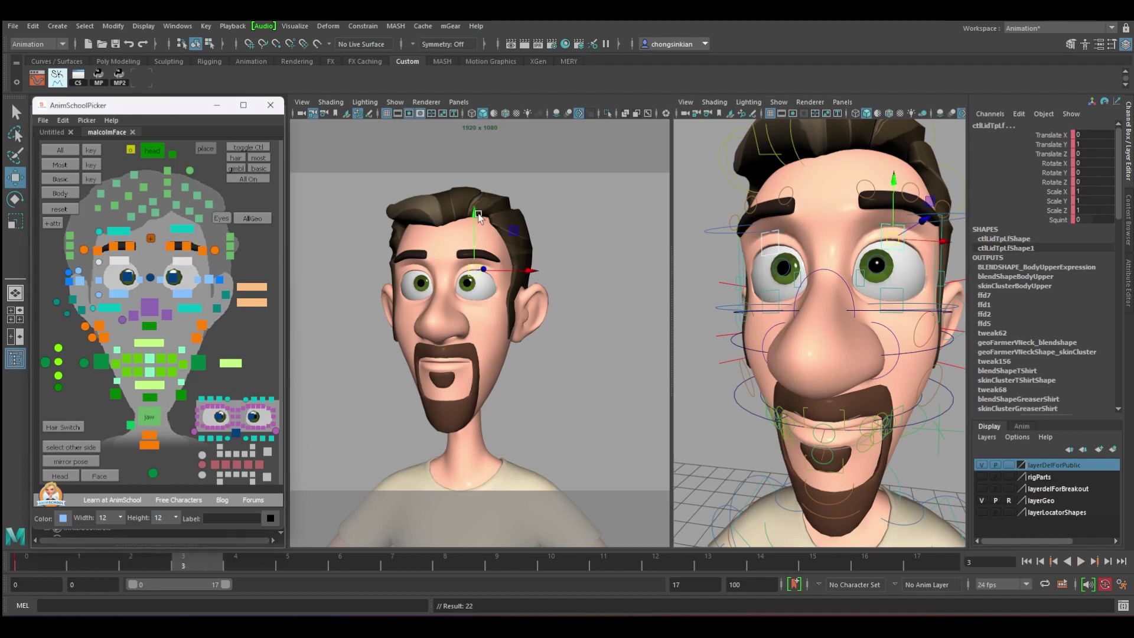
{"action": "left_click_drag", "start_coordinate": [475, 209], "coordinate": [479, 236]}
{"action": "key", "text": "s"}
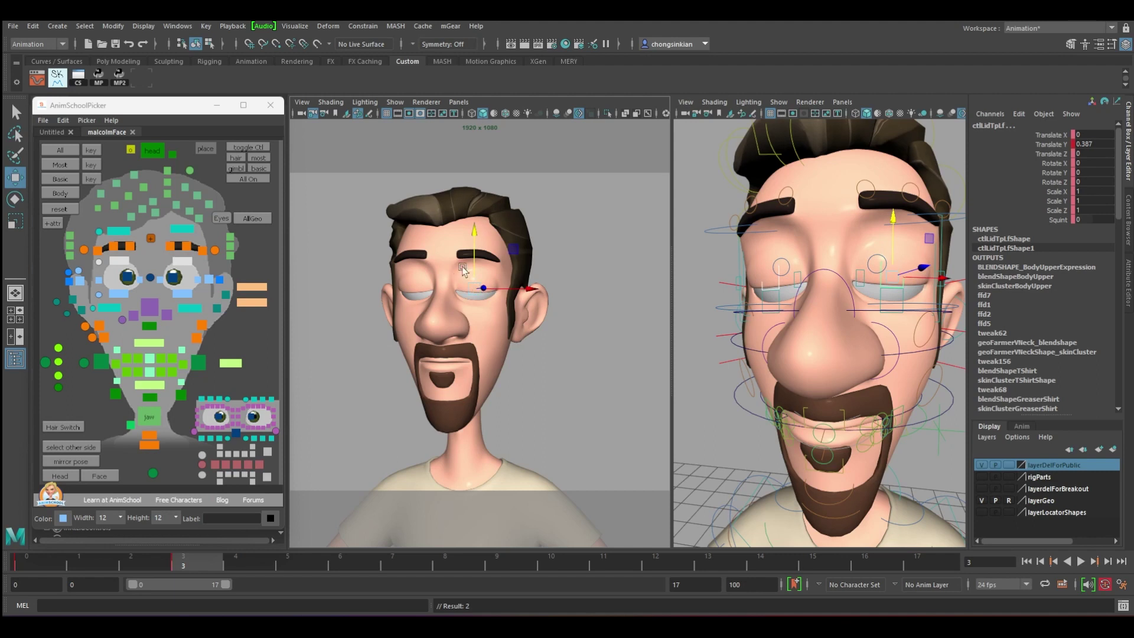
{"action": "left_click", "coordinate": [109, 294]}
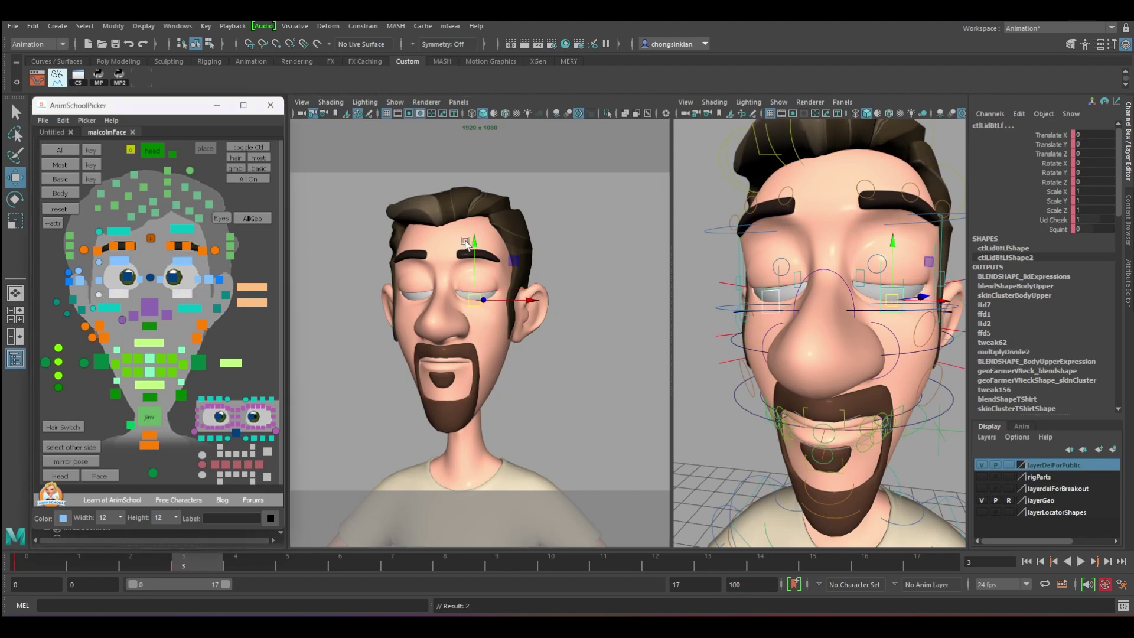
{"action": "left_click_drag", "start_coordinate": [471, 245], "coordinate": [470, 233]}
{"action": "left_click_drag", "start_coordinate": [779, 289], "coordinate": [815, 288], "text": "alt"}
{"action": "middle_click_drag", "start_coordinate": [815, 288], "coordinate": [784, 291], "text": "alt"}
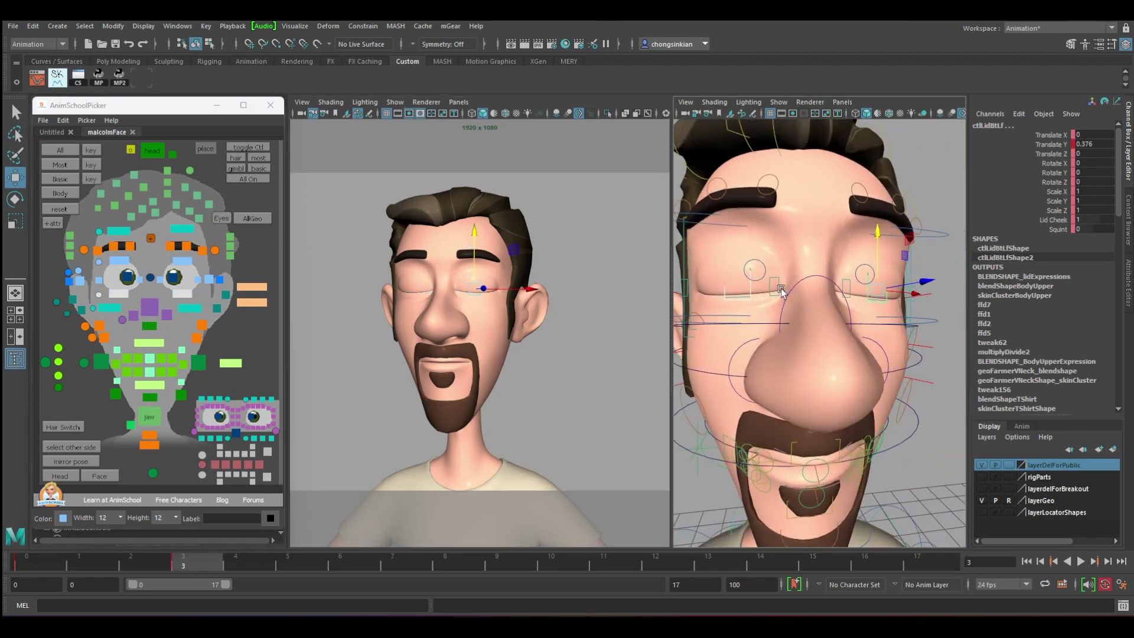
Step: Key all eyelid controls closed at frame 5 and copy the open pose from frame 0 to frame 9
{"action": "left_click", "coordinate": [119, 260]}
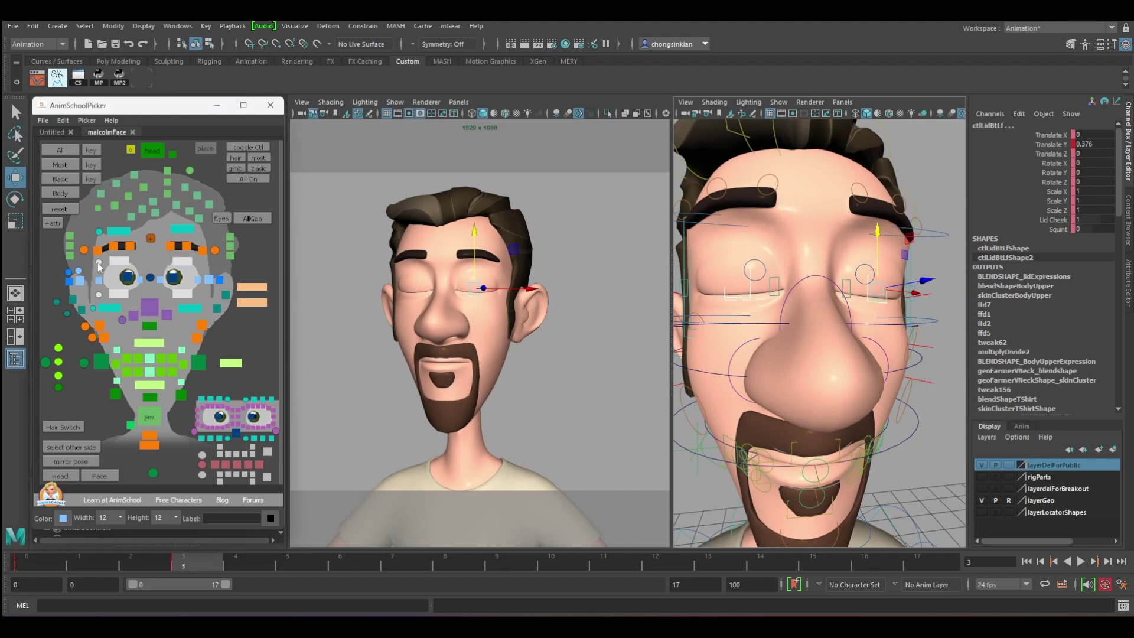
{"action": "left_click", "coordinate": [243, 561]}
{"action": "left_click", "coordinate": [289, 561]}
{"action": "left_click_drag", "start_coordinate": [78, 564], "coordinate": [507, 558]}
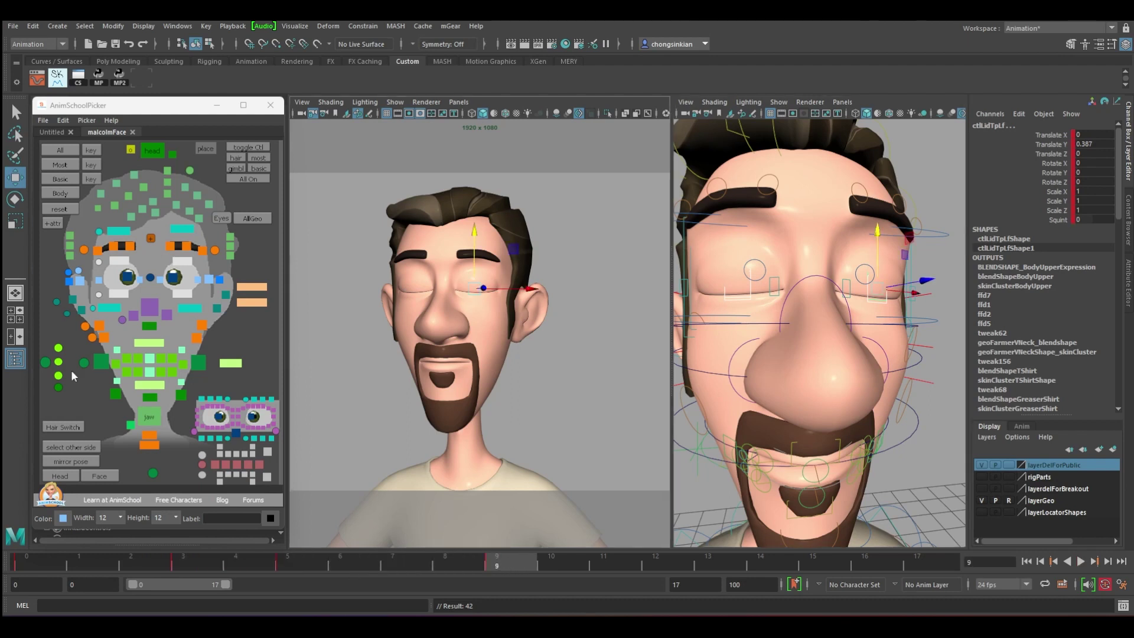
{"action": "left_click", "coordinate": [34, 564]}
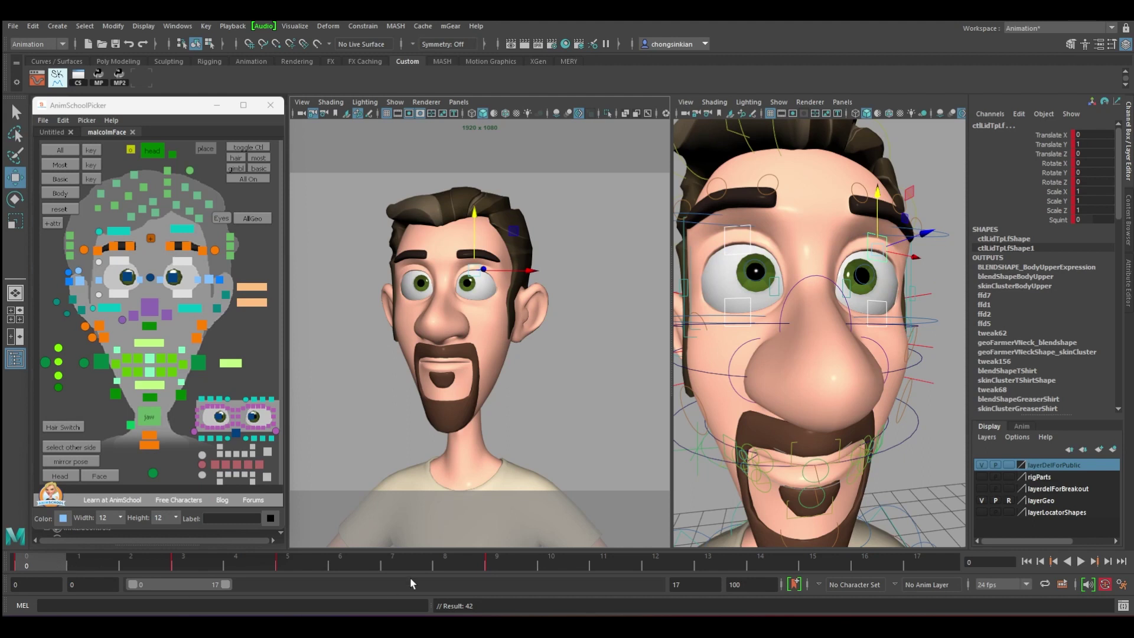
{"action": "left_click", "coordinate": [494, 562]}
Step: Copy the blink keys from frames 0 to 9, extend the playback range to 75, and paste them at frame 34
{"action": "left_click_drag", "start_coordinate": [225, 584], "coordinate": [412, 586]}
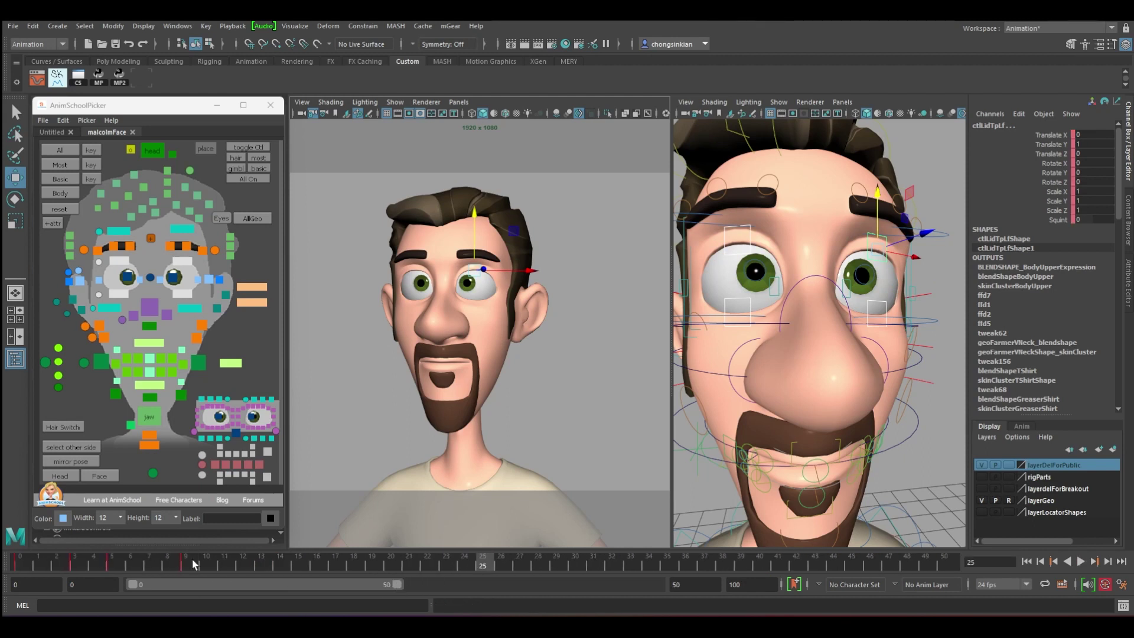
{"action": "left_click_drag", "start_coordinate": [195, 562], "coordinate": [27, 563], "text": "shift"}
{"action": "left_click", "coordinate": [650, 564]}
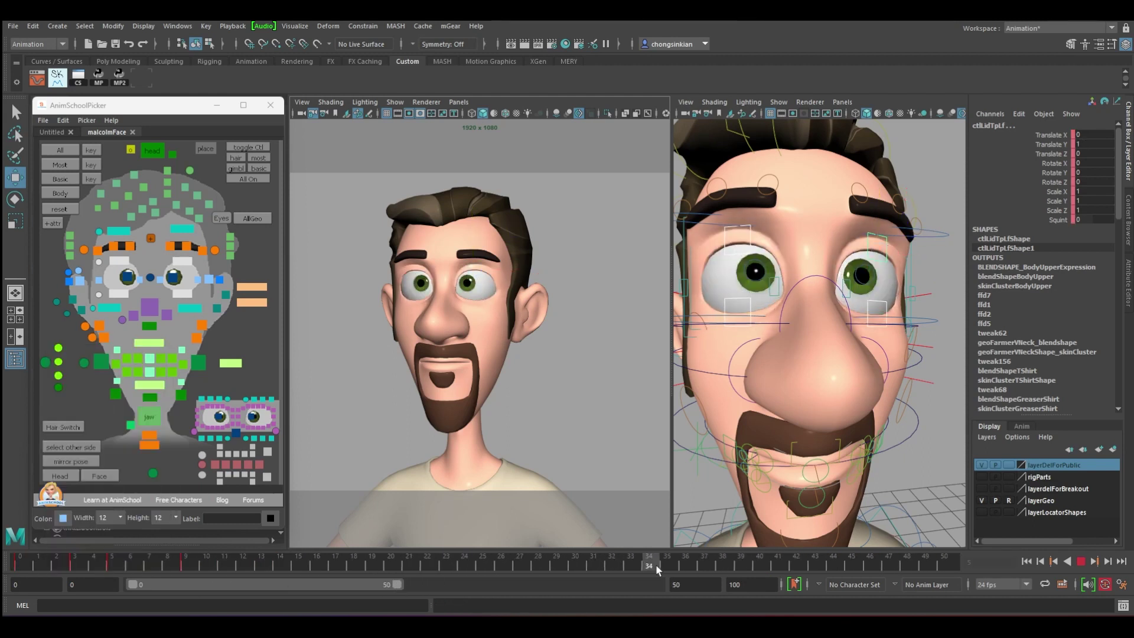
{"action": "left_click_drag", "start_coordinate": [405, 584], "coordinate": [525, 584]}
{"action": "right_click", "coordinate": [440, 561]}
{"action": "mouse_move", "coordinate": [495, 363]}
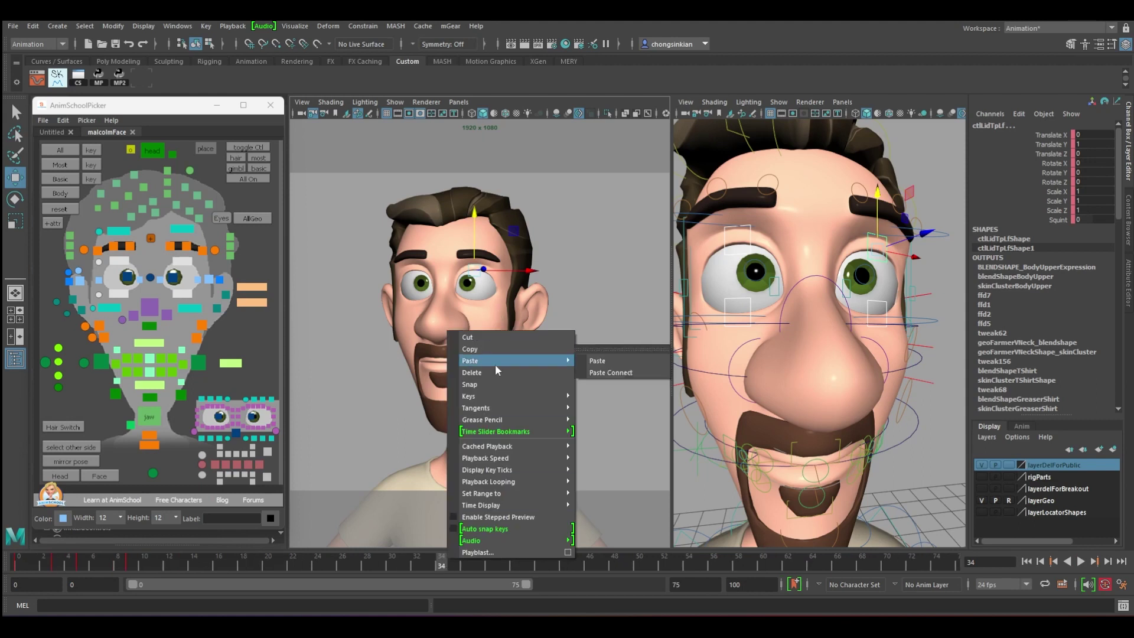
{"action": "left_click", "coordinate": [614, 361]}
Step: Stretch the pasted blink keys to end at about frame 59, snap them to whole frames, and play back the timing
{"action": "left_click_drag", "start_coordinate": [441, 562], "coordinate": [585, 563], "text": "shift"}
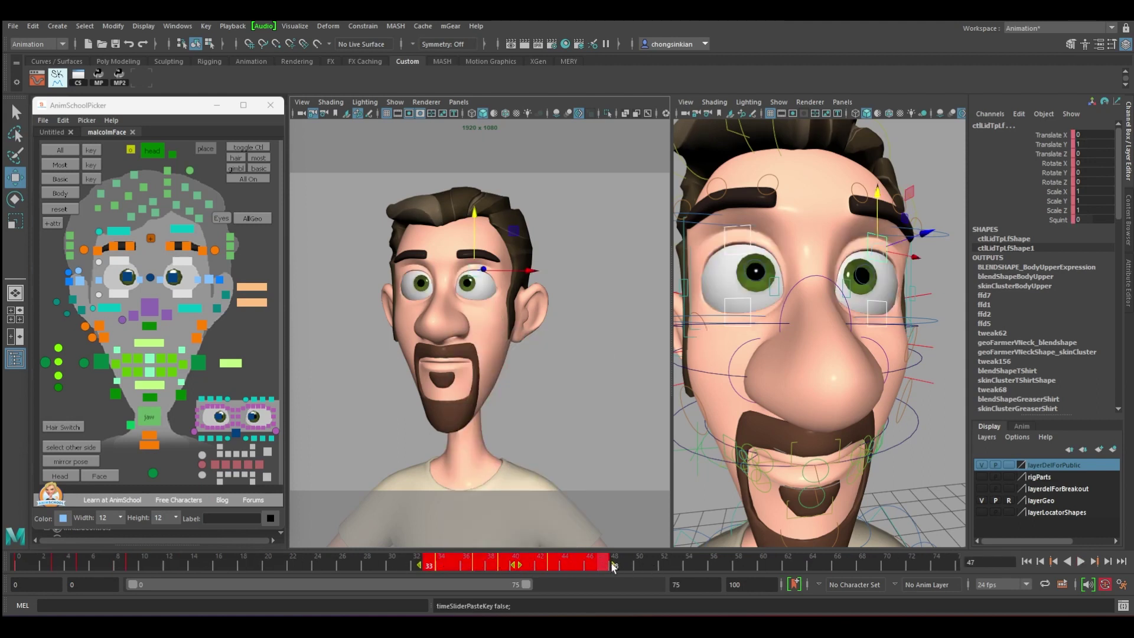
{"action": "left_click_drag", "start_coordinate": [611, 565], "coordinate": [752, 564]}
{"action": "right_click", "coordinate": [700, 563]}
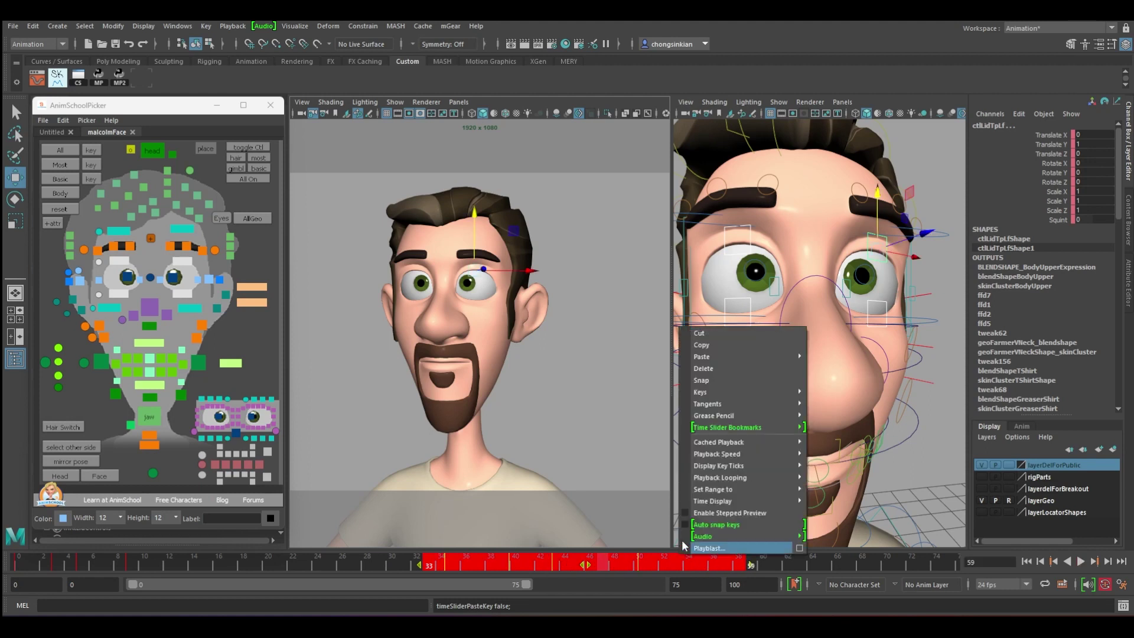
{"action": "left_click", "coordinate": [719, 378]}
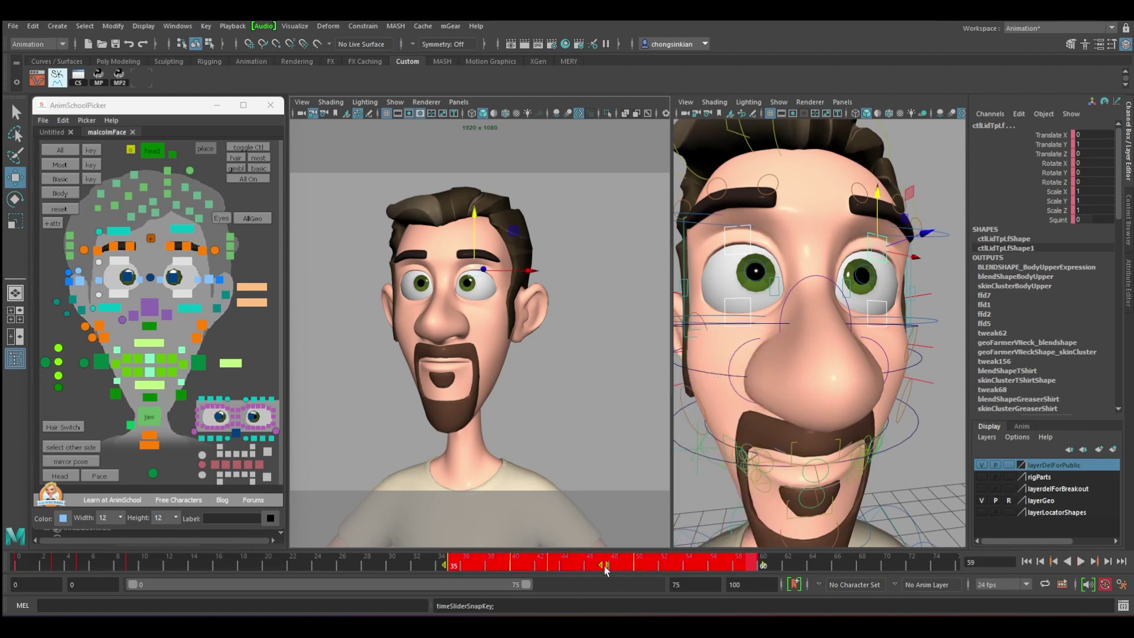
{"action": "key", "text": "alt+v"}
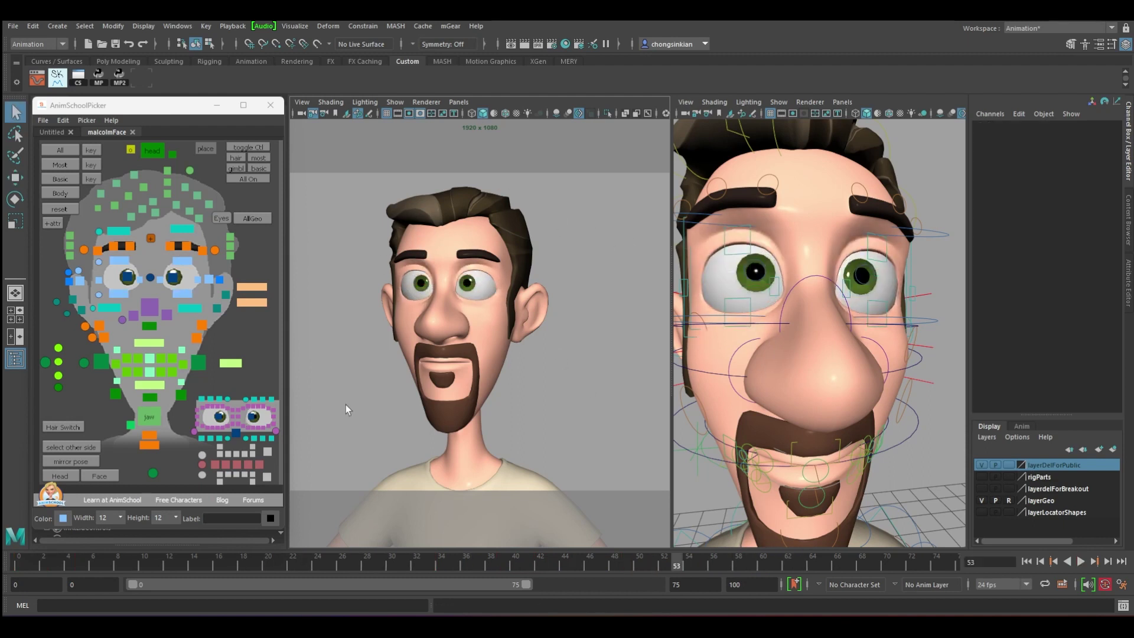
{"action": "left_click", "coordinate": [23, 566]}
{"action": "key", "text": "alt+v"}
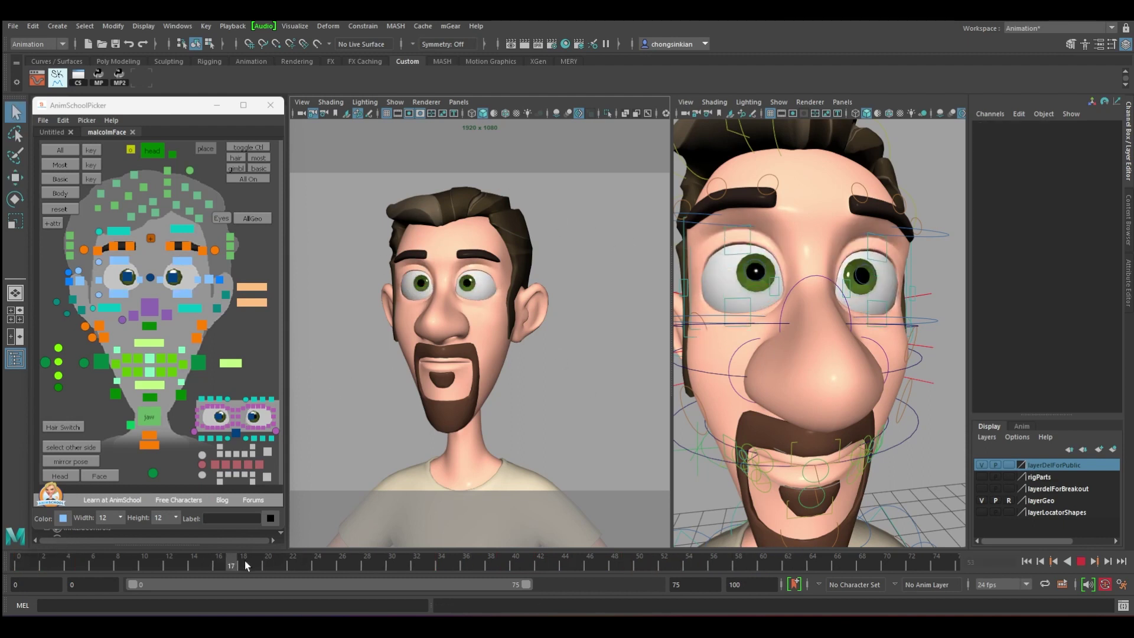
{"action": "mouse_move", "coordinate": [123, 563]}
{"action": "left_mouse_down"}
{"action": "mouse_move", "coordinate": [290, 563]}
{"action": "mouse_move", "coordinate": [20, 567]}
{"action": "mouse_move", "coordinate": [43, 564]}
{"action": "left_mouse_up"}
Step: On a screen capture of the face, mark the character's right eyelids in red and their in-between positions in blue
{"action": "left_click_drag", "start_coordinate": [714, 255], "coordinate": [770, 250]}
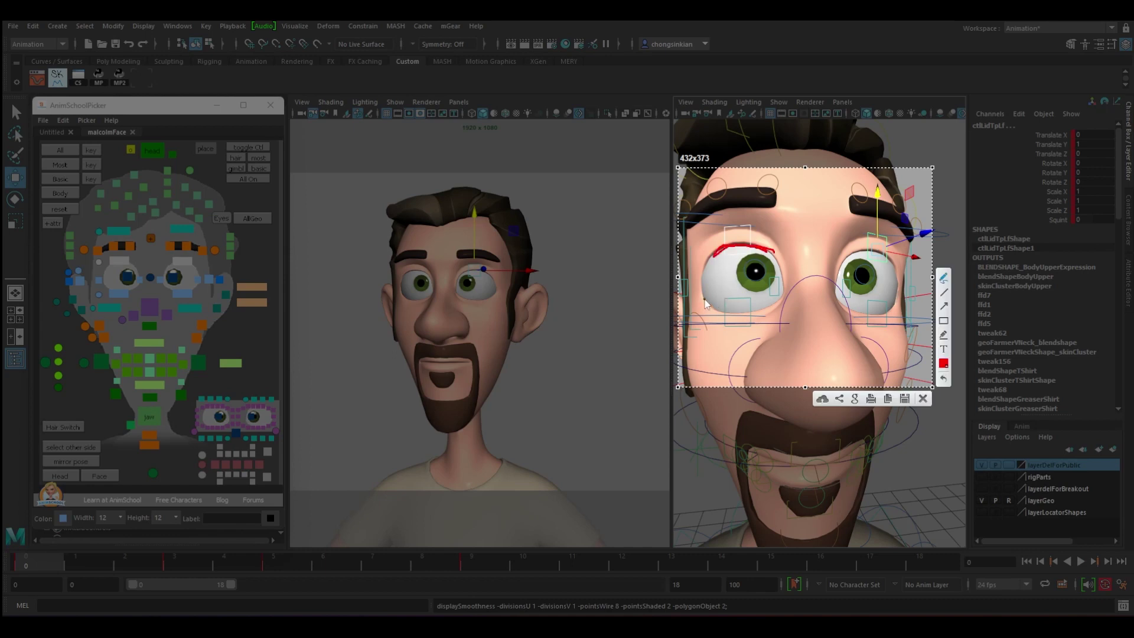
{"action": "left_click_drag", "start_coordinate": [704, 303], "coordinate": [783, 297]}
{"action": "left_click_drag", "start_coordinate": [716, 270], "coordinate": [723, 267]}
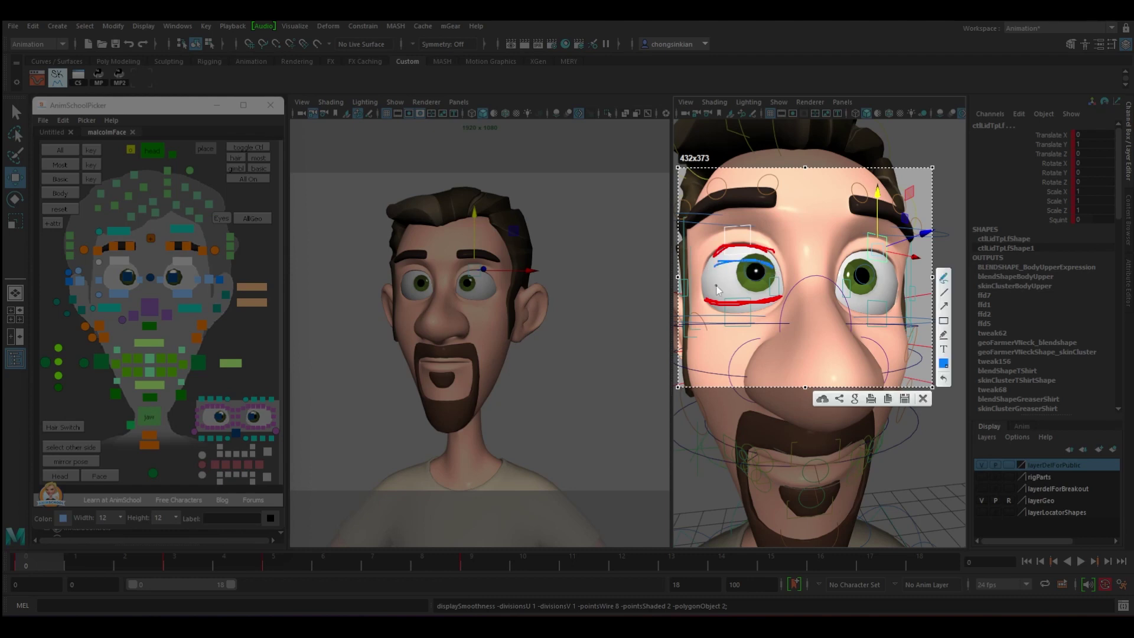
{"action": "mouse_move", "coordinate": [711, 289]}
{"action": "left_mouse_down"}
{"action": "mouse_move", "coordinate": [772, 289]}
{"action": "mouse_move", "coordinate": [711, 286]}
{"action": "left_mouse_up"}
Step: Mark the character's left eyelids in red and in-between lids and inner eye corners in green, and discard the annotated capture
{"action": "mouse_move", "coordinate": [841, 264]}
{"action": "left_mouse_down"}
{"action": "mouse_move", "coordinate": [862, 254]}
{"action": "mouse_move", "coordinate": [897, 270]}
{"action": "mouse_move", "coordinate": [882, 253]}
{"action": "mouse_move", "coordinate": [894, 258]}
{"action": "left_mouse_up"}
{"action": "mouse_move", "coordinate": [836, 297]}
{"action": "left_mouse_down"}
{"action": "mouse_move", "coordinate": [897, 306]}
{"action": "mouse_move", "coordinate": [865, 311]}
{"action": "left_mouse_up"}
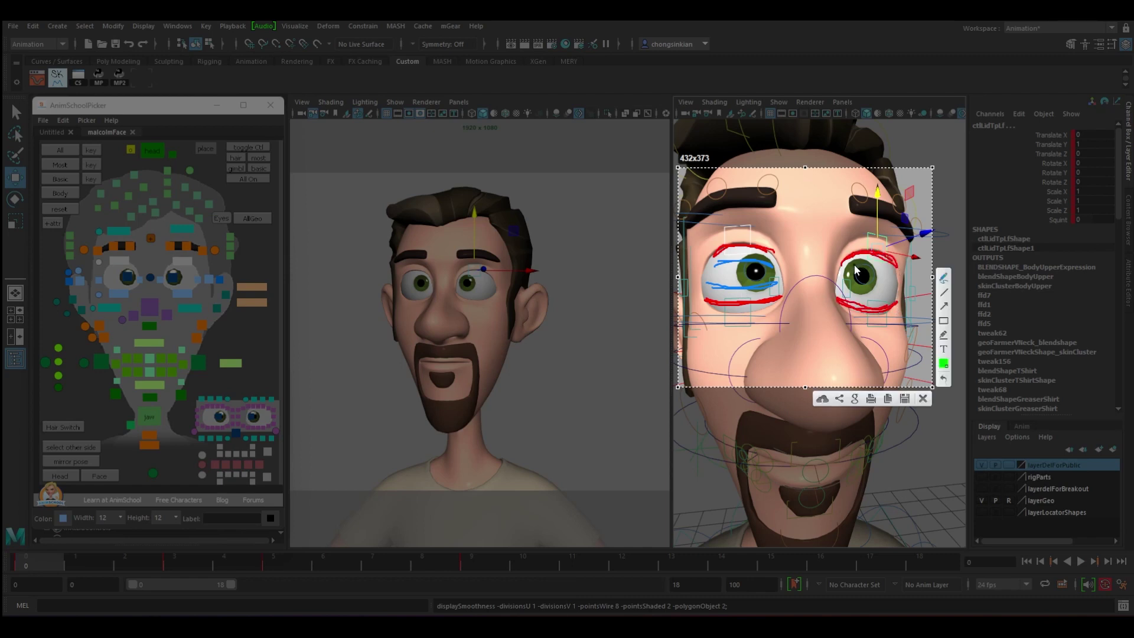
{"action": "left_click_drag", "start_coordinate": [850, 269], "coordinate": [847, 270]}
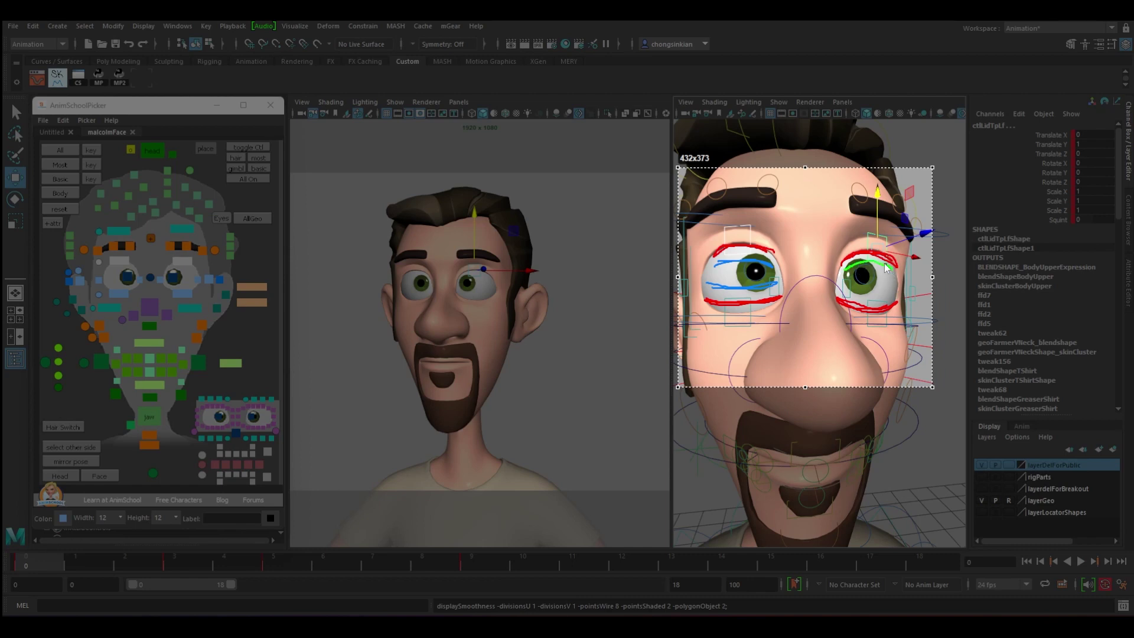
{"action": "mouse_move", "coordinate": [886, 268]}
{"action": "left_mouse_down"}
{"action": "mouse_move", "coordinate": [853, 264]}
{"action": "mouse_move", "coordinate": [888, 266]}
{"action": "mouse_move", "coordinate": [843, 284]}
{"action": "left_mouse_up"}
{"action": "mouse_move", "coordinate": [884, 284]}
{"action": "left_mouse_down"}
{"action": "mouse_move", "coordinate": [834, 265]}
{"action": "mouse_move", "coordinate": [824, 296]}
{"action": "left_mouse_up"}
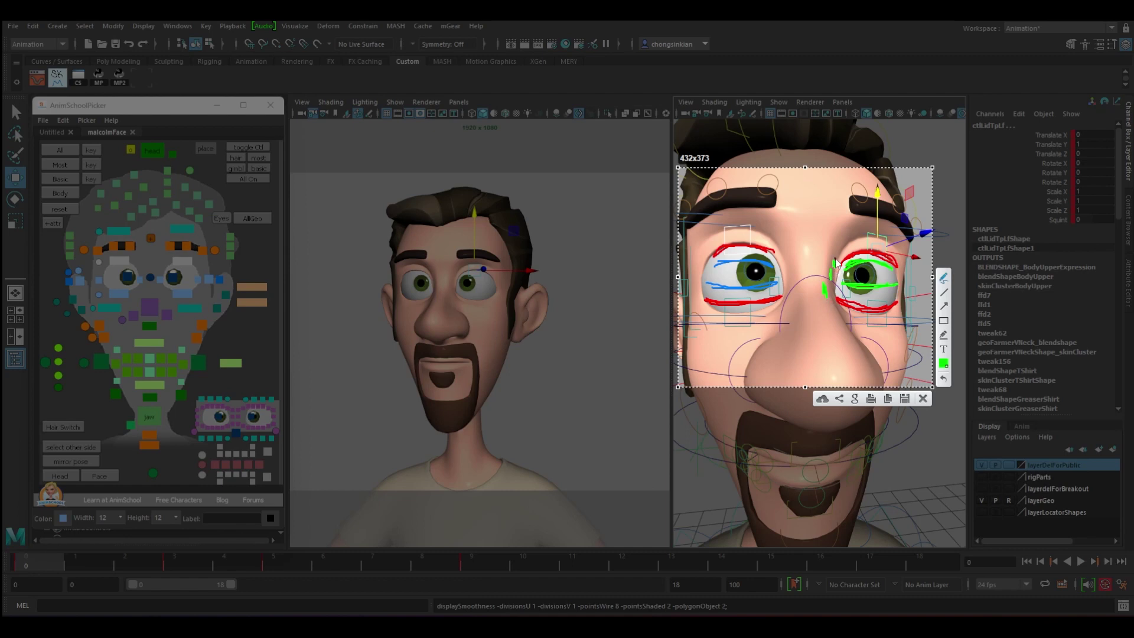
{"action": "mouse_move", "coordinate": [832, 260]}
{"action": "left_mouse_down"}
{"action": "mouse_move", "coordinate": [833, 273]}
{"action": "mouse_move", "coordinate": [780, 268]}
{"action": "mouse_move", "coordinate": [795, 296]}
{"action": "left_mouse_up"}
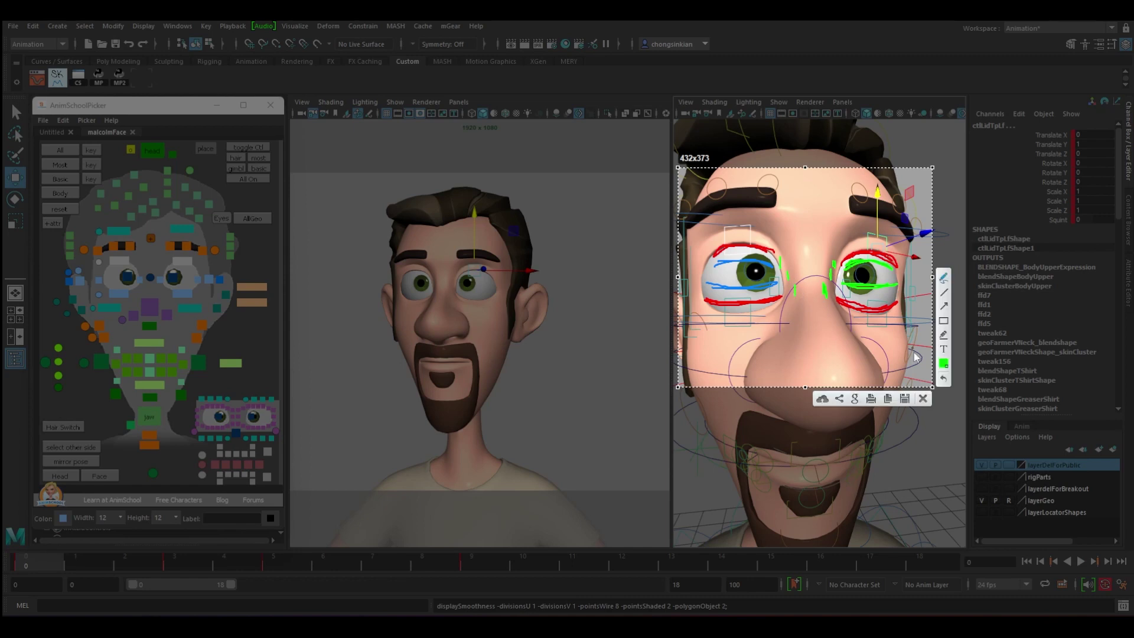
{"action": "left_click", "coordinate": [922, 400]}
Step: Adjust and key both upper eyelids at frames 1 and 2, with Translate Y at 0.745 on frame 2
{"action": "left_click", "coordinate": [97, 265]}
{"action": "left_click", "coordinate": [100, 263]}
{"action": "key", "text": "alt+period"}
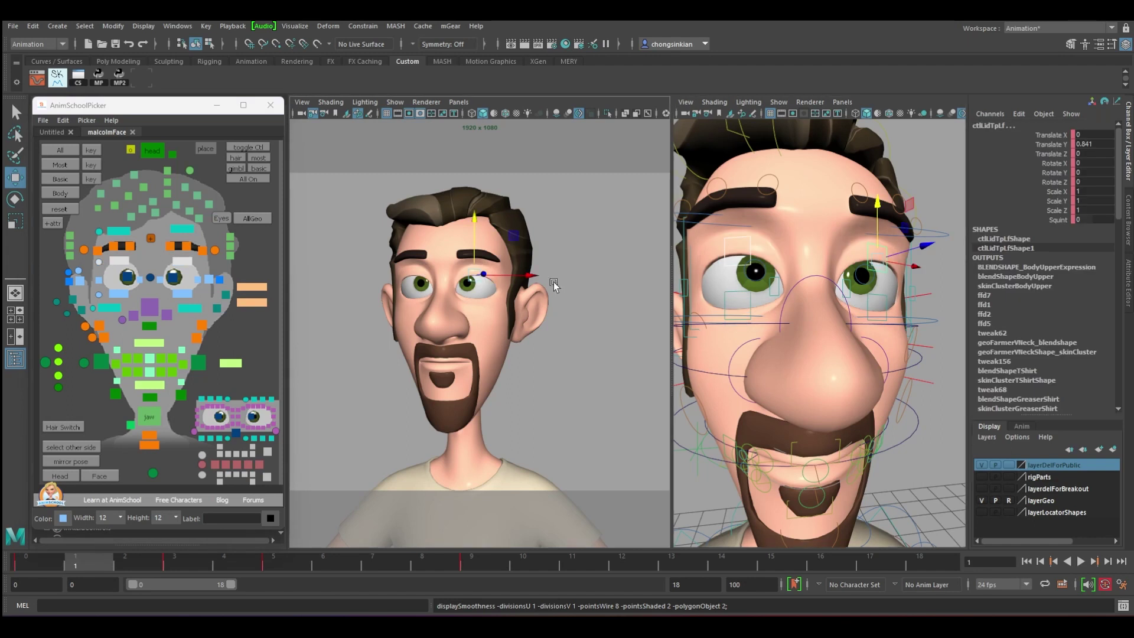
{"action": "left_click_drag", "start_coordinate": [876, 205], "coordinate": [878, 239]}
{"action": "key", "text": "s"}
{"action": "key", "text": "alt+period"}
{"action": "key", "text": "s"}
{"action": "key", "text": "alt+period"}
{"action": "key", "text": "alt+comma"}
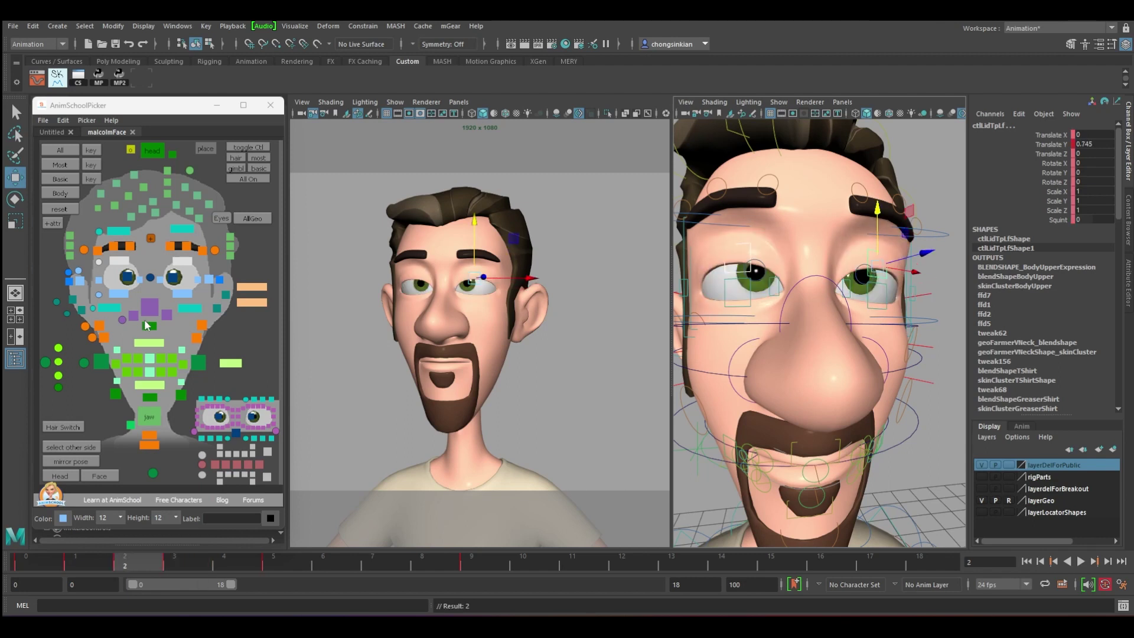
Step: Nudge both lower eyelids vertically at frame 2 and scrub through the closing frames to check the motion
{"action": "left_click", "coordinate": [99, 296]}
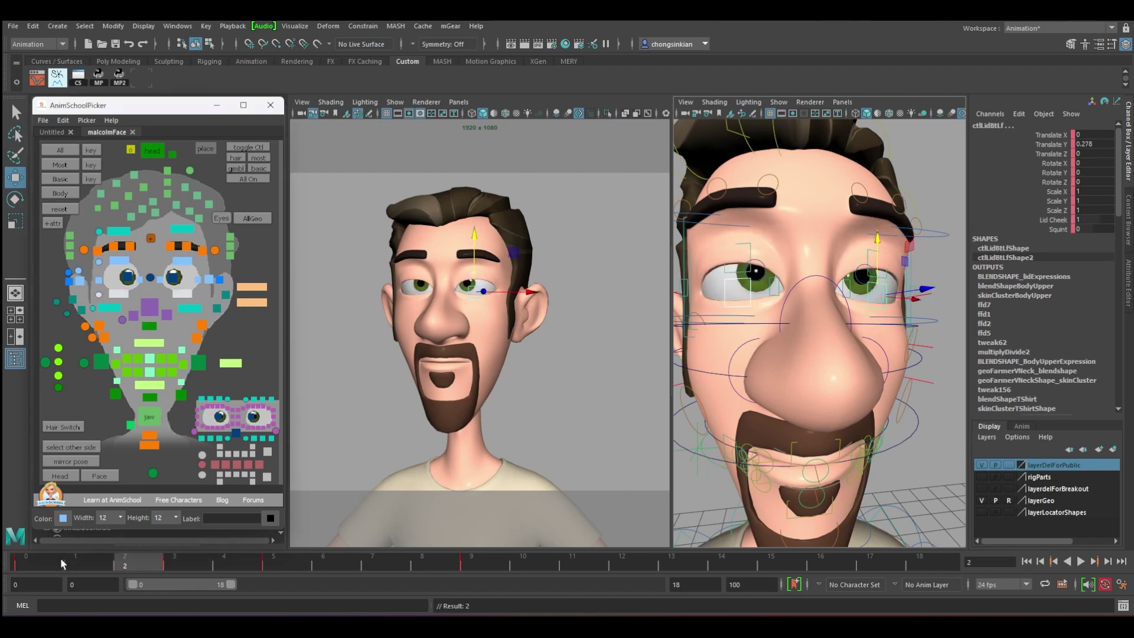
{"action": "left_click_drag", "start_coordinate": [878, 238], "coordinate": [879, 238]}
{"action": "key", "text": "alt+period"}
{"action": "left_click_drag", "start_coordinate": [61, 568], "coordinate": [224, 562]}
Step: At frame 4, push the closed eyelids down to Translate Y 0.333 on the upper lids and key them
{"action": "left_click", "coordinate": [119, 261]}
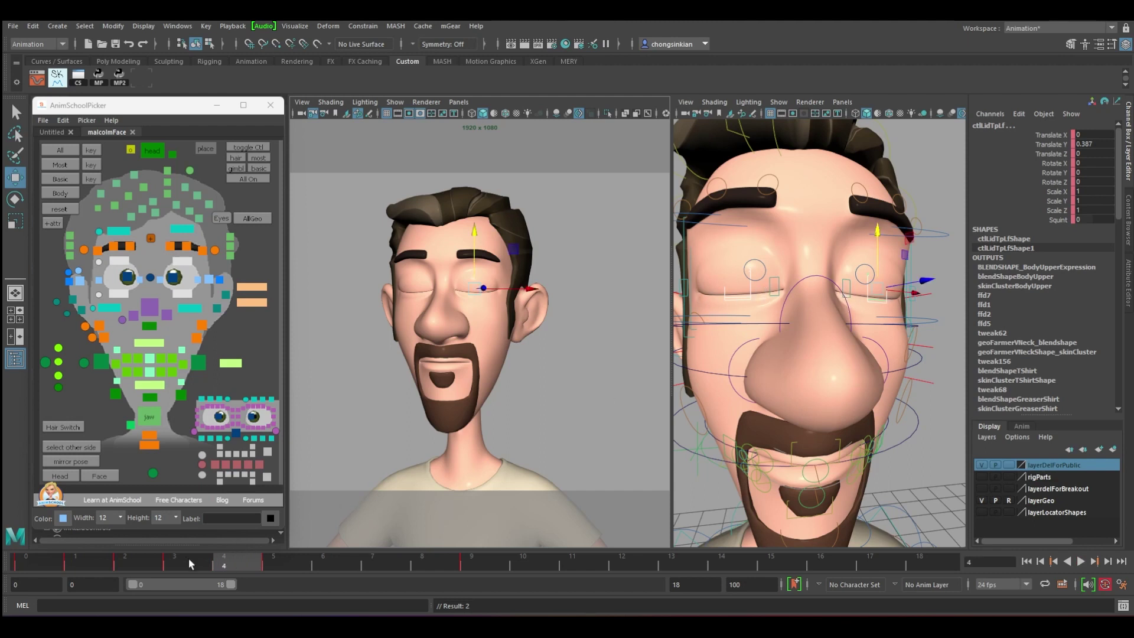
{"action": "left_click_drag", "start_coordinate": [189, 562], "coordinate": [224, 564]}
{"action": "left_click_drag", "start_coordinate": [878, 233], "coordinate": [878, 237]}
{"action": "key", "text": "s"}
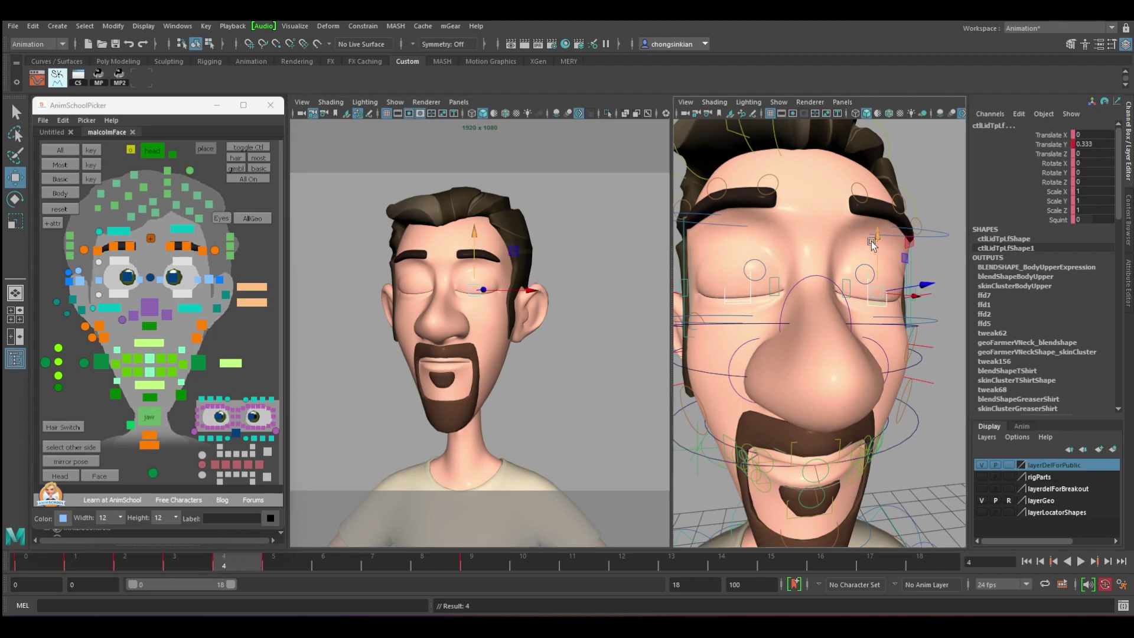
{"action": "left_click", "coordinate": [196, 560]}
{"action": "key", "text": "."}
{"action": "key", "text": "."}
{"action": "key", "text": "."}
{"action": "left_click_drag", "start_coordinate": [880, 239], "coordinate": [880, 241]}
{"action": "key", "text": "."}
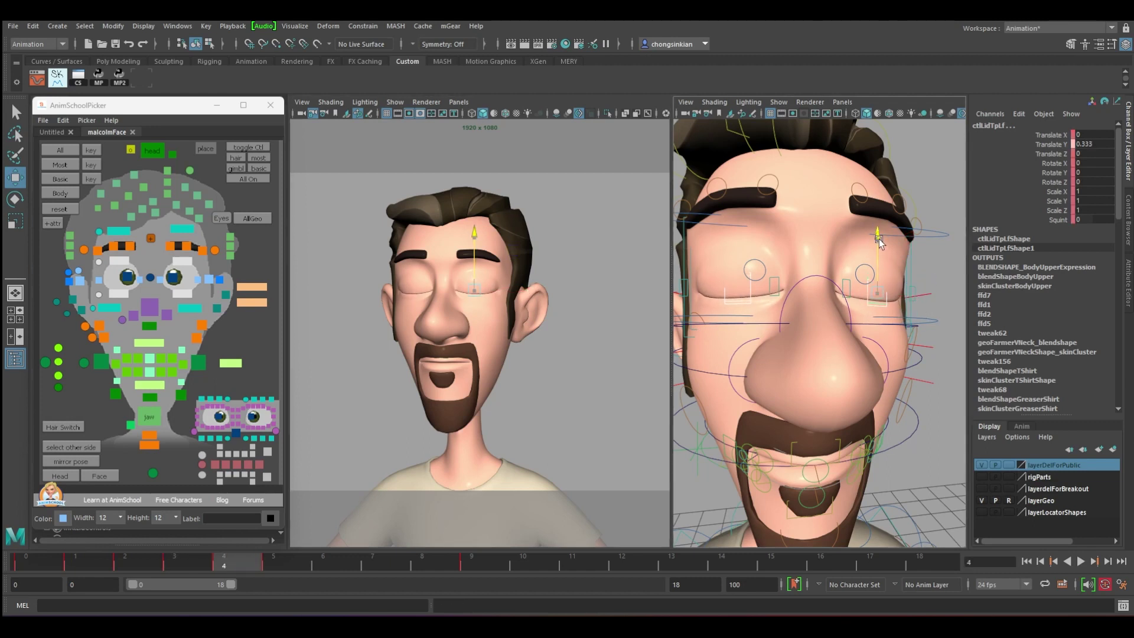
Step: Step through frames 2 to 5 and compare the eyelid poses around the closure
{"action": "key", "text": "alt+comma"}
{"action": "key", "text": "alt+period"}
{"action": "key", "text": "alt+comma"}
{"action": "key", "text": "alt+period"}
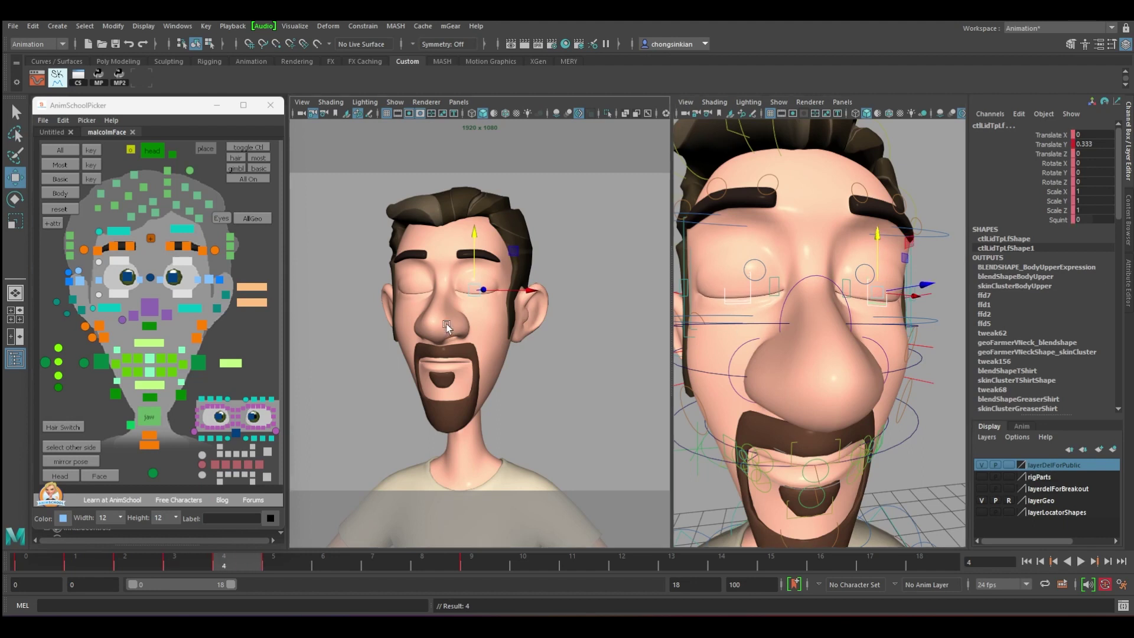
{"action": "left_click_drag", "start_coordinate": [259, 565], "coordinate": [276, 565]}
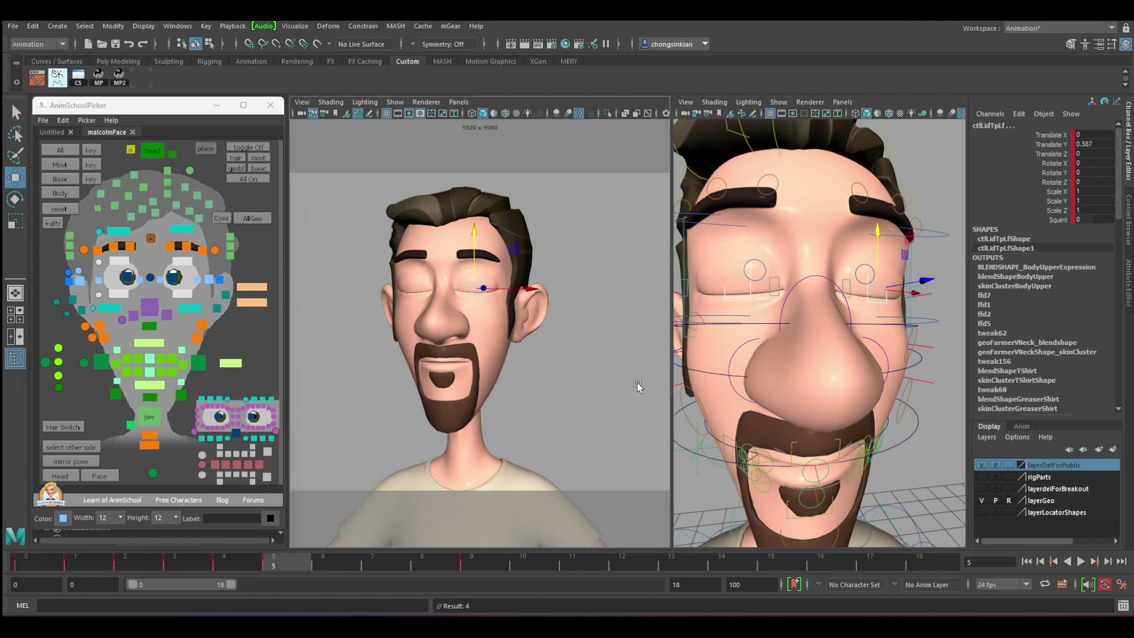
{"action": "key", "text": "alt+comma"}
{"action": "key", "text": "alt+comma"}
{"action": "key", "text": "alt+comma"}
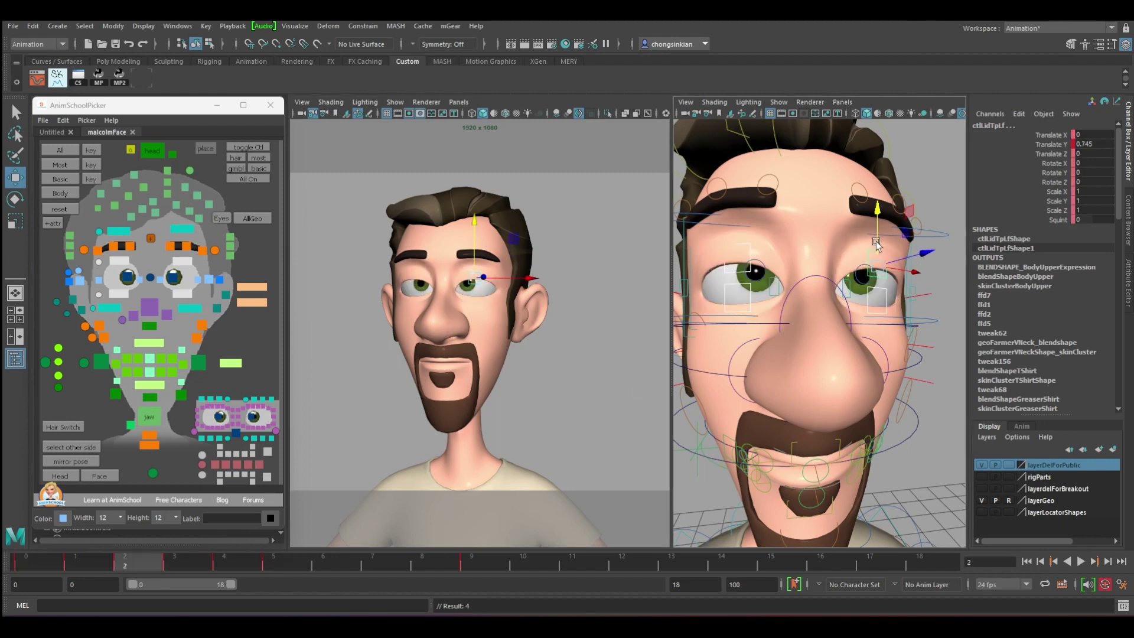
Step: Raise the closed eyelids at frame 4 to Translate Y 0.379 on the upper lids and check them against the surrounding frames
{"action": "key", "text": "alt+period"}
{"action": "key", "text": "alt+period"}
{"action": "left_click_drag", "start_coordinate": [877, 232], "coordinate": [877, 235]}
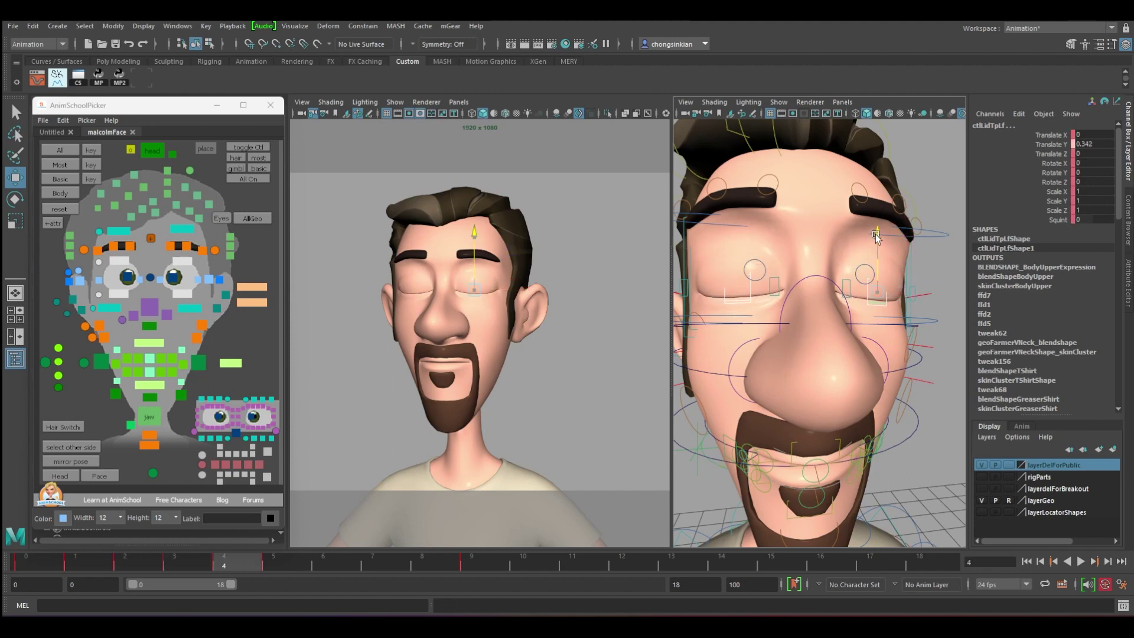
{"action": "key", "text": "alt+period"}
{"action": "key", "text": "alt+comma"}
{"action": "key", "text": "alt+comma"}
{"action": "key", "text": "alt+comma"}
{"action": "key", "text": "alt+comma"}
{"action": "key", "text": "alt+comma"}
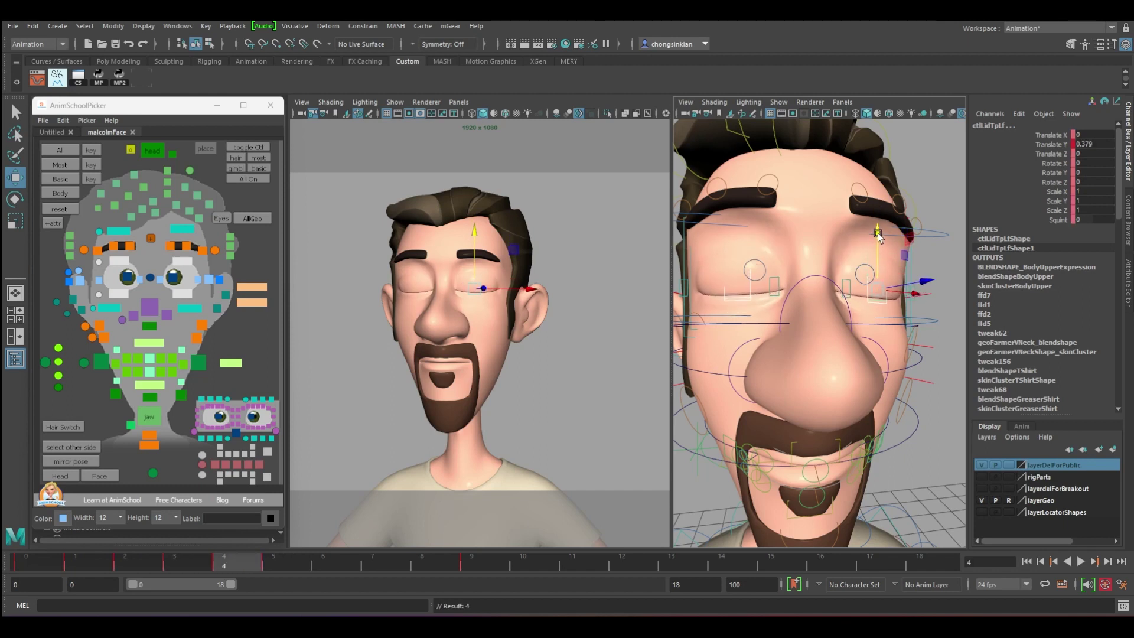
Step: Step through frames 1 to 8 and examine the eyelid poses as the blink closes and reopens
{"action": "key", "text": "alt+period"}
{"action": "key", "text": "alt+period"}
{"action": "key", "text": "alt+period"}
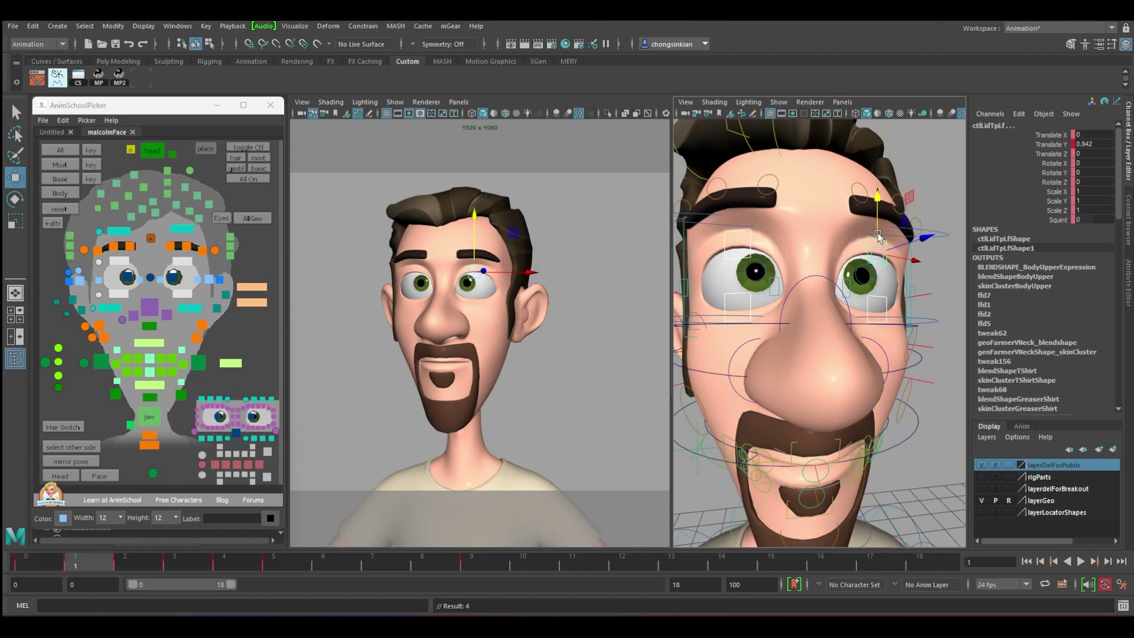
{"action": "key", "text": "alt+period"}
{"action": "key", "text": "alt+period"}
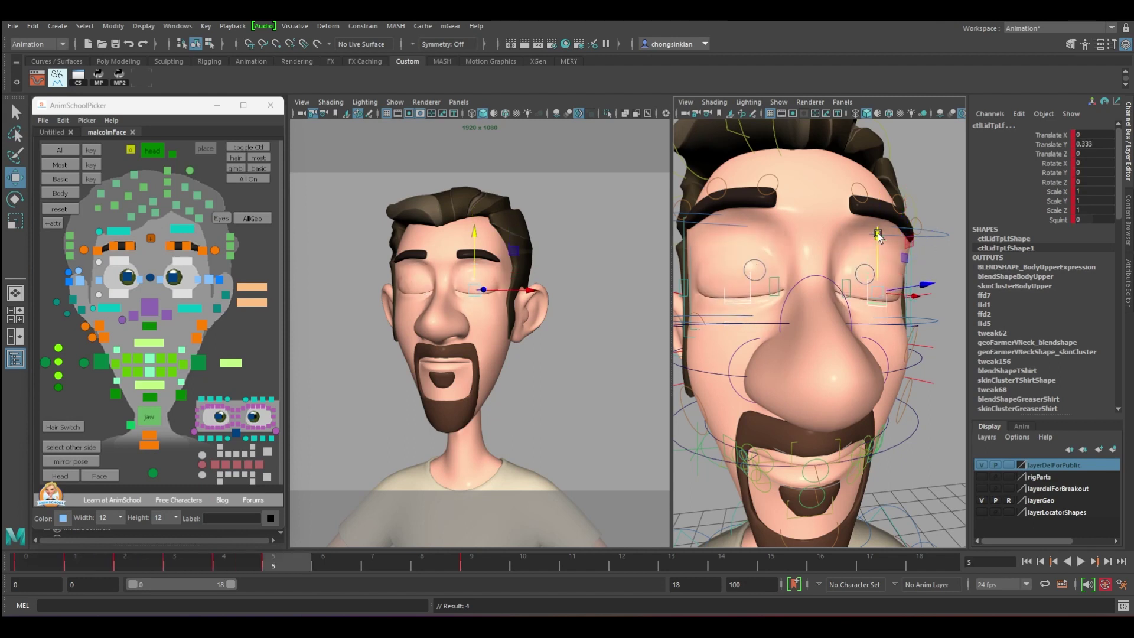
{"action": "key", "text": "alt+period"}
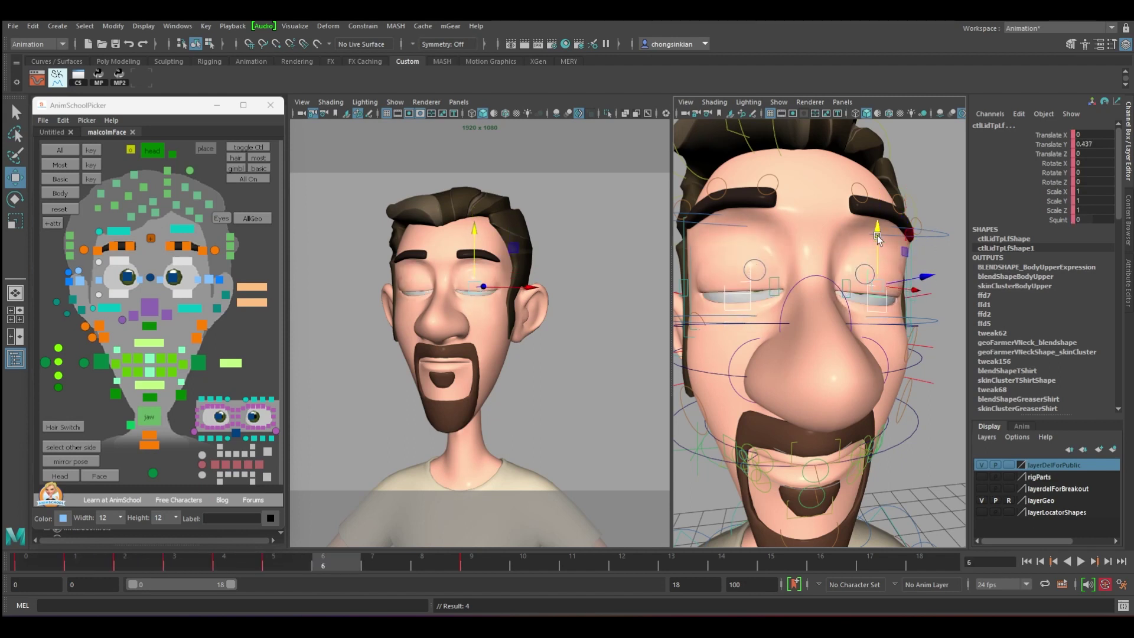
{"action": "key", "text": "alt+period"}
{"action": "key", "text": "alt+period"}
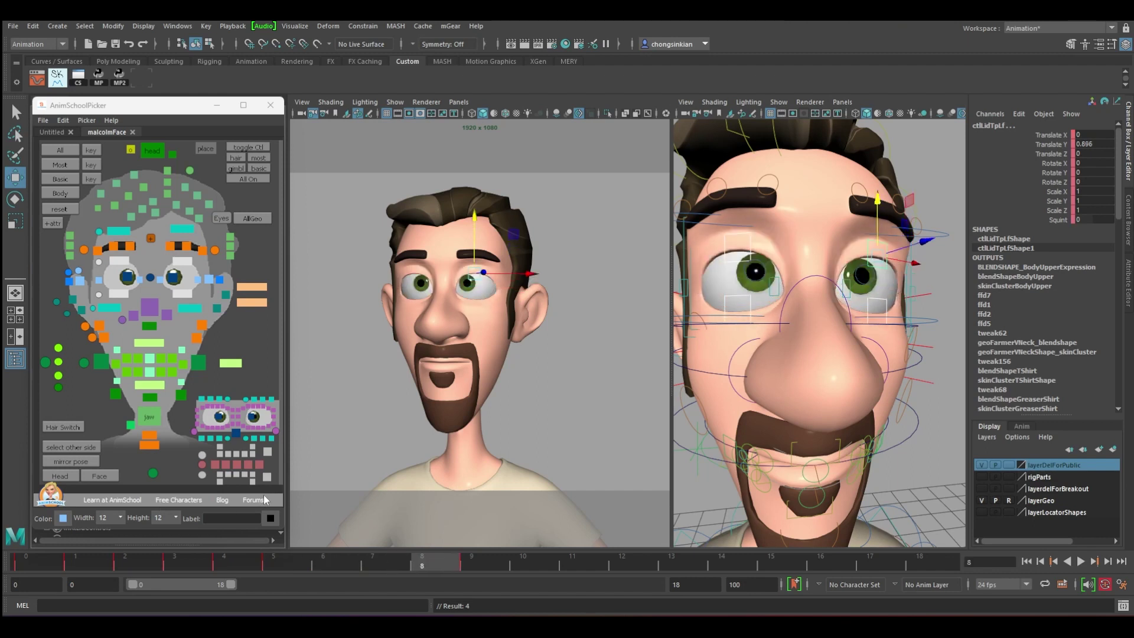
Step: Lower the reopening upper eyelids at frame 8 to Translate Y 0.732, comparing them with the pose at frame 6
{"action": "key", "text": "alt+comma"}
{"action": "key", "text": "alt+comma"}
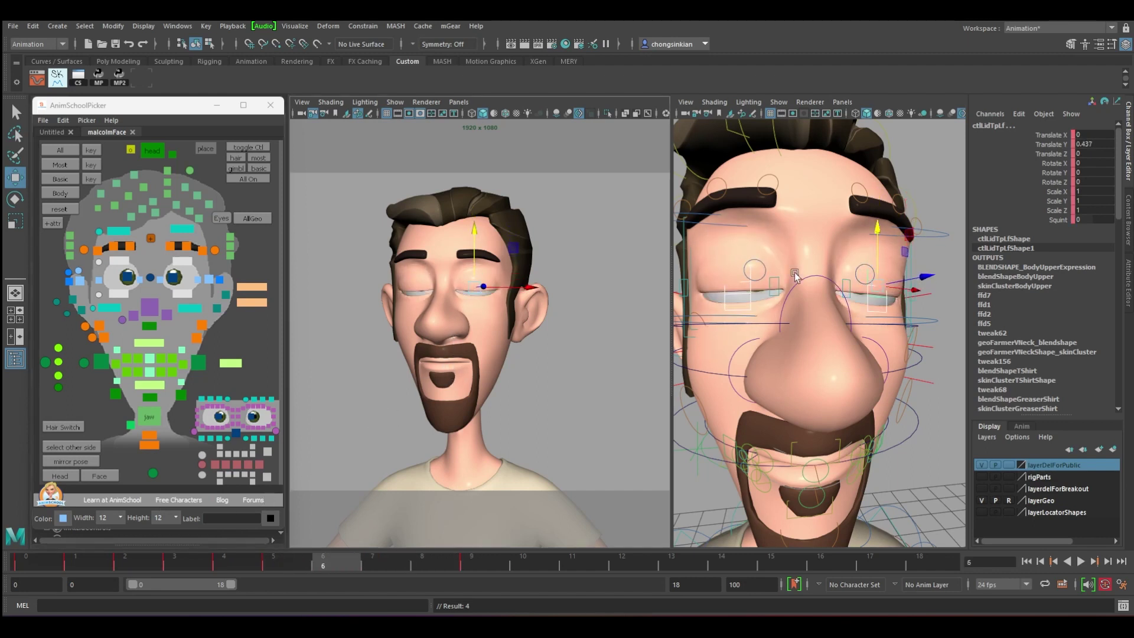
{"action": "left_click_drag", "start_coordinate": [474, 232], "coordinate": [405, 307]}
{"action": "key", "text": "alt+period"}
{"action": "key", "text": "alt+period"}
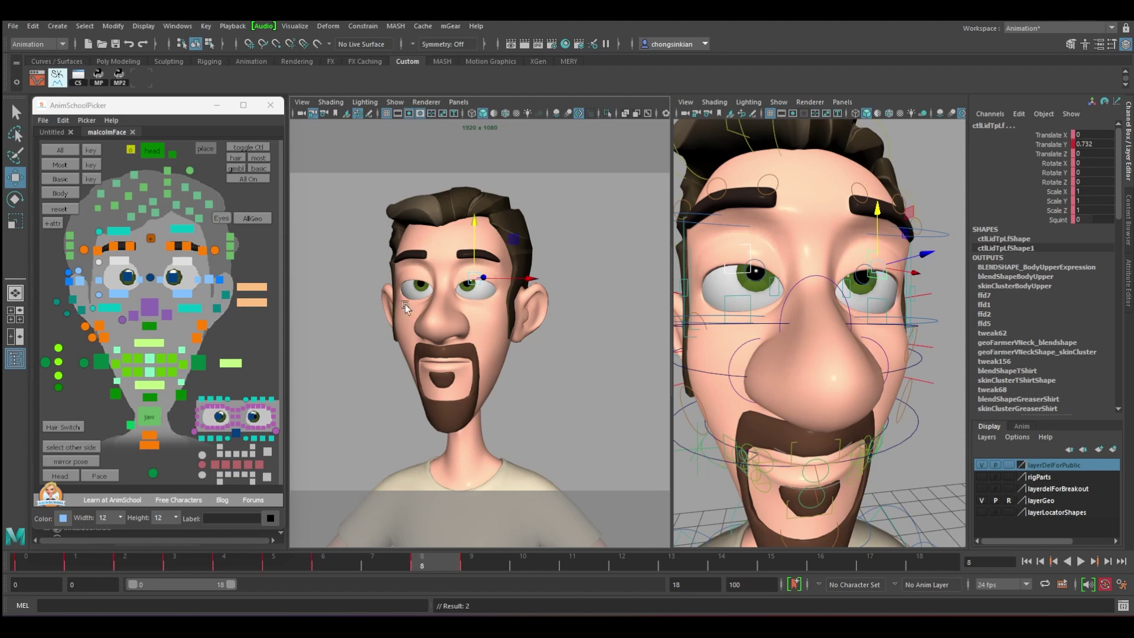
Step: Step back and forth through the reopening frames up to frame 8 and play back the blink
{"action": "key", "text": "alt+comma"}
{"action": "key", "text": "alt+comma"}
{"action": "key", "text": "alt+comma"}
{"action": "key", "text": "alt+period"}
{"action": "key", "text": "alt+period"}
{"action": "key", "text": "alt+period"}
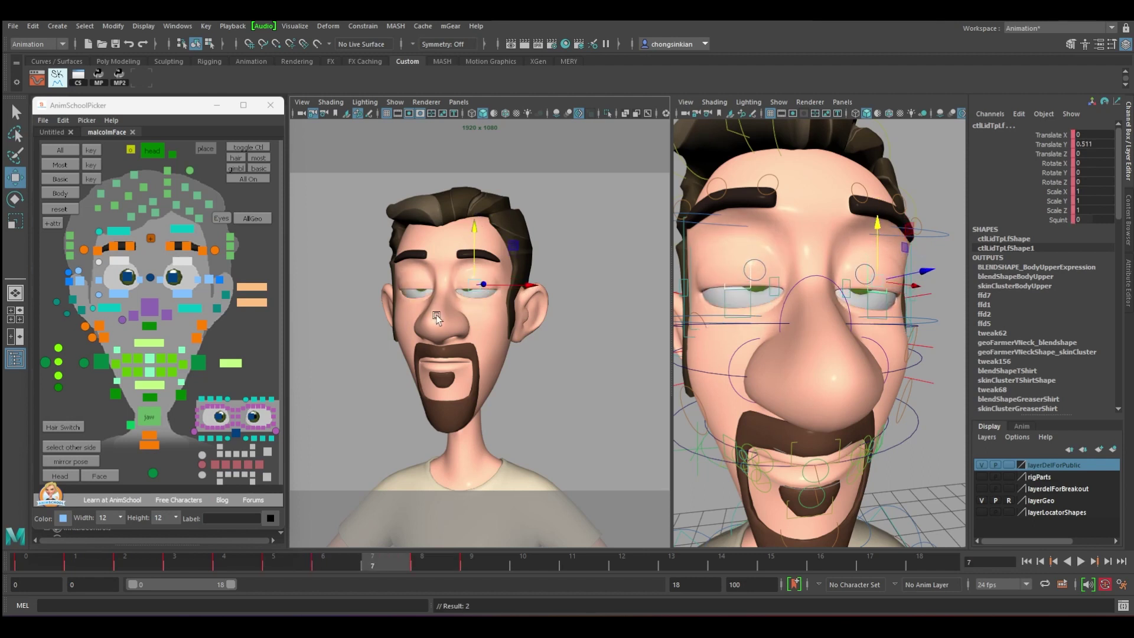
{"action": "key", "text": "alt+v"}
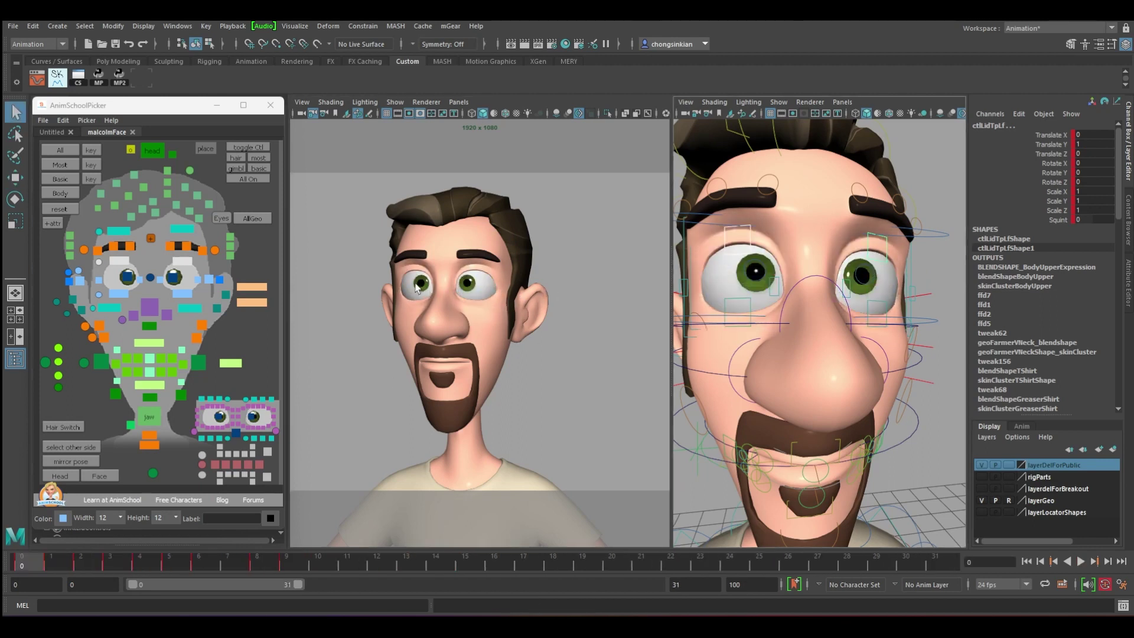
Step: Select both pupil controls, try a small vertical move on them and undo it
{"action": "left_click_drag", "start_coordinate": [465, 236], "coordinate": [465, 231]}
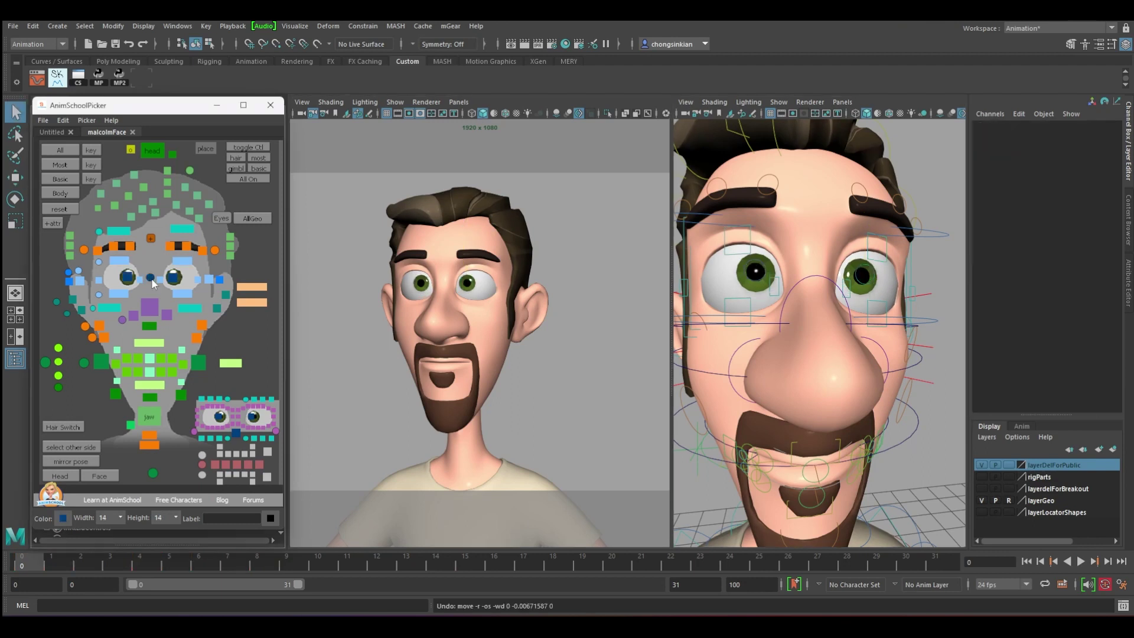
{"action": "left_click", "coordinate": [151, 279]}
{"action": "key", "text": "w"}
{"action": "left_click_drag", "start_coordinate": [466, 232], "coordinate": [465, 230]}
{"action": "key", "text": "ctrl+z"}
{"action": "key", "text": "q"}
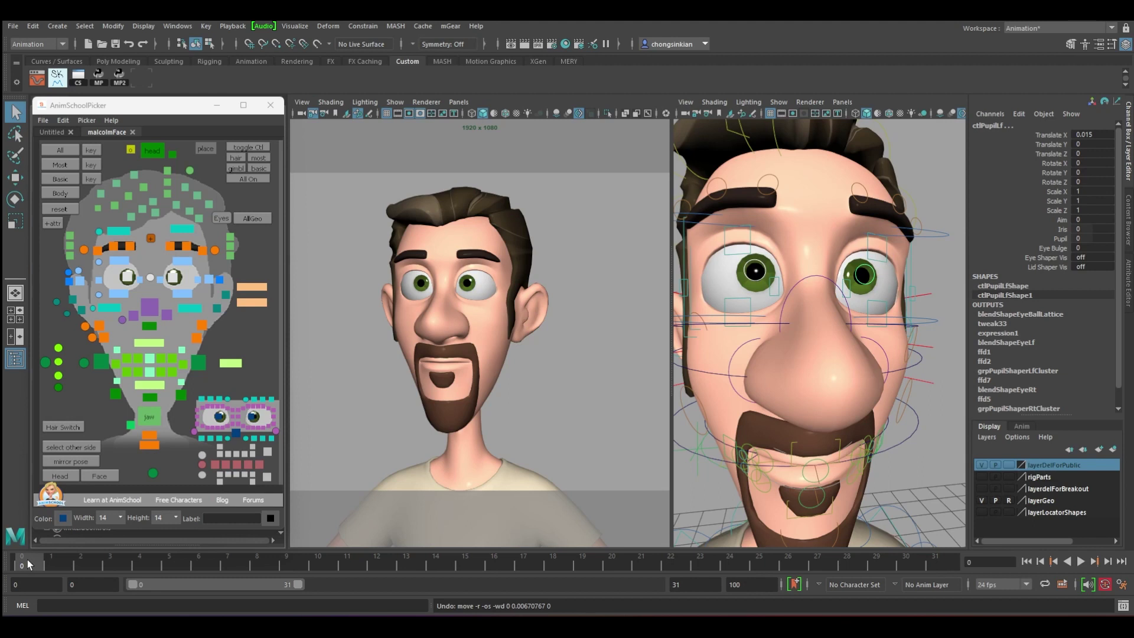
Step: Key the pupil controls' resting position at frames 0 and 9 and play back the blink
{"action": "key", "text": "alt+v"}
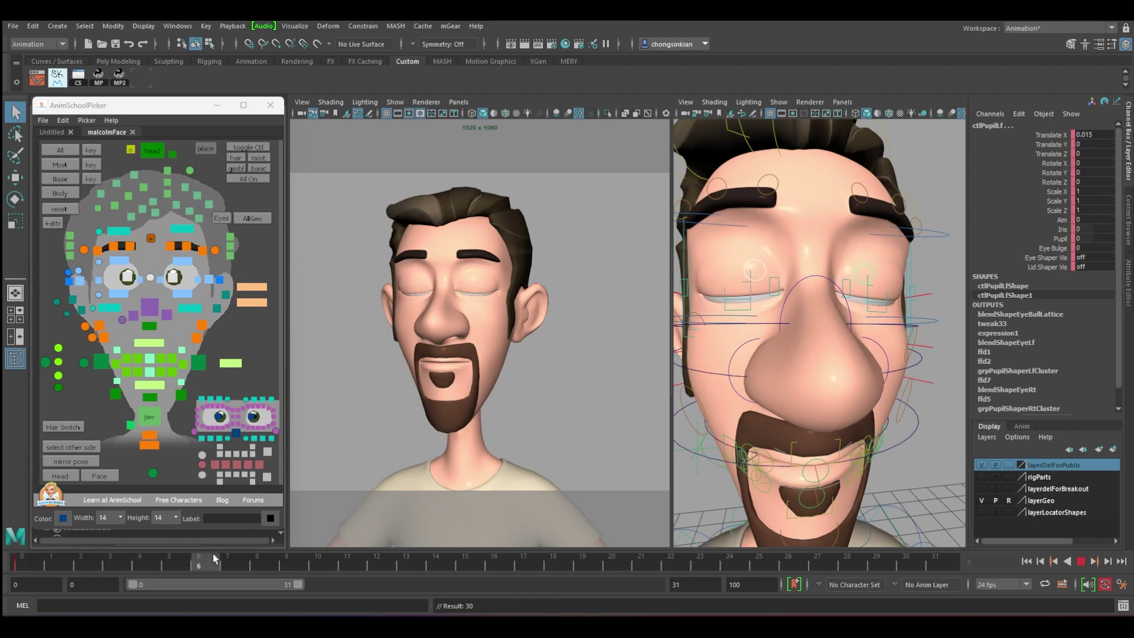
{"action": "double_click", "coordinate": [289, 561]}
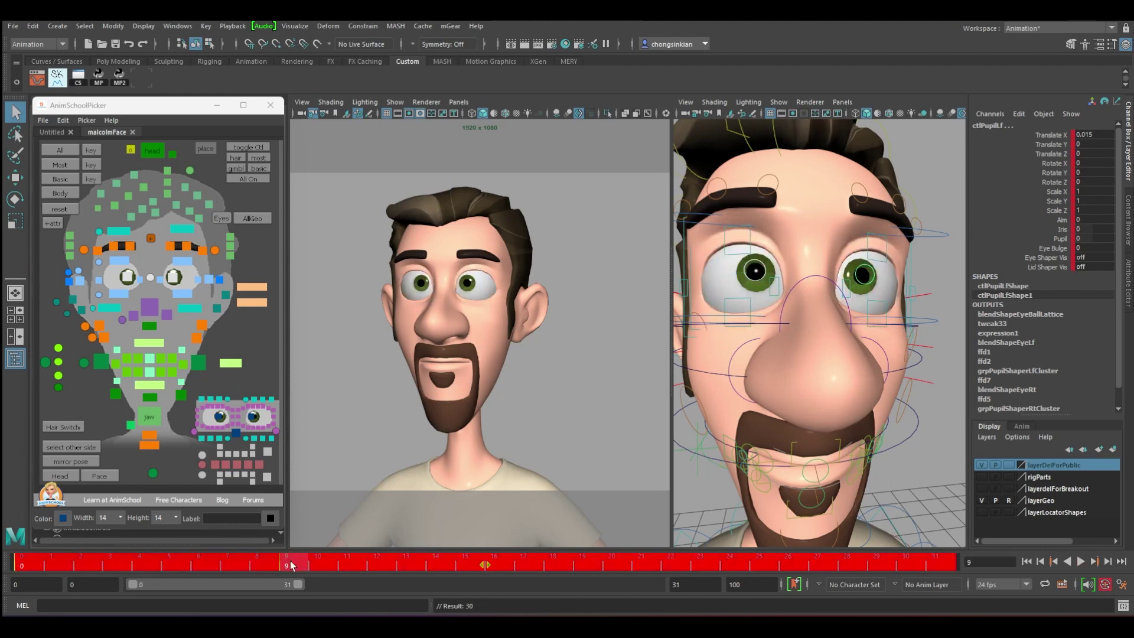
{"action": "left_click", "coordinate": [273, 562]}
{"action": "key", "text": "alt+v"}
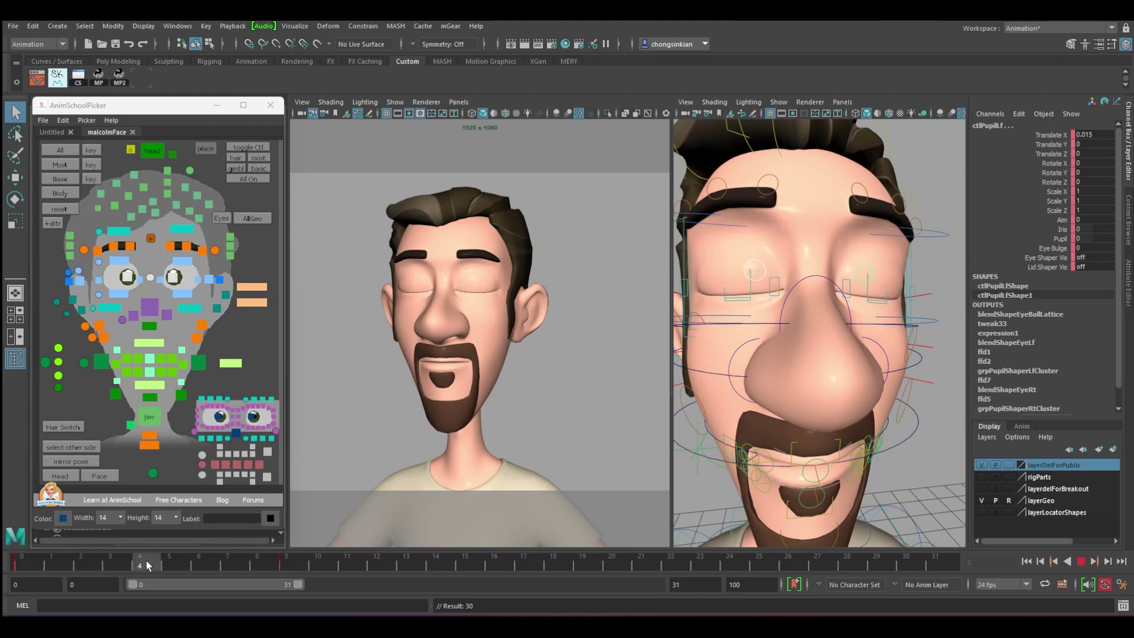
Step: At frame 2, lower both pupils to Translate Y -0.01, key them and compare the pose with frame 1
{"action": "left_click_drag", "start_coordinate": [48, 557], "coordinate": [98, 558]}
{"action": "key", "text": "w"}
{"action": "left_click_drag", "start_coordinate": [467, 229], "coordinate": [469, 227]}
{"action": "key", "text": "s"}
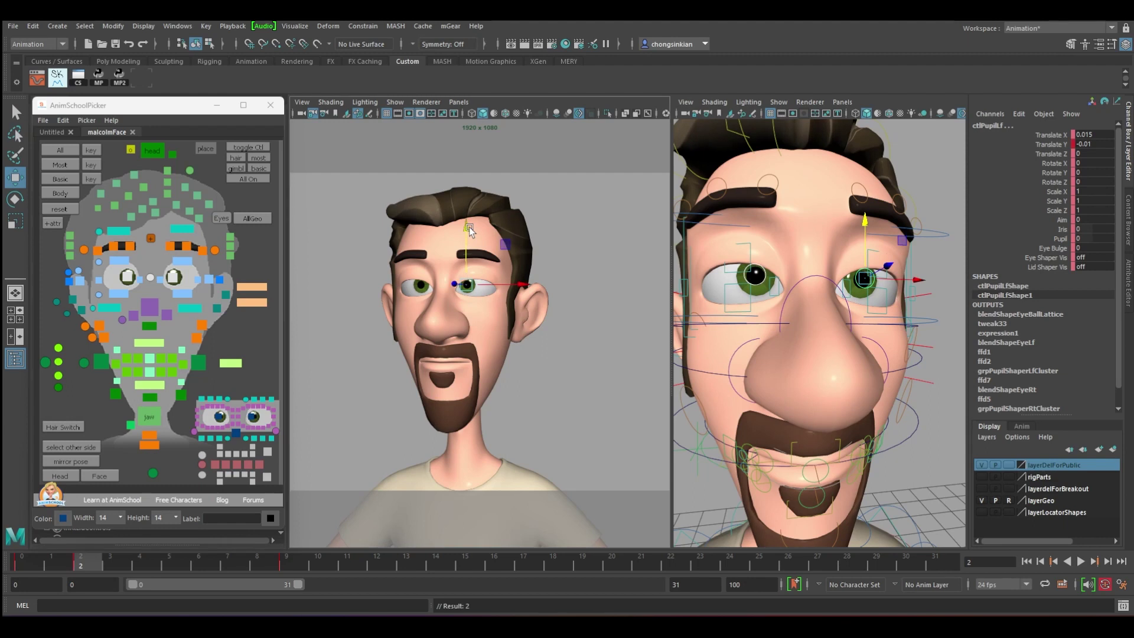
{"action": "key", "text": "comma"}
{"action": "key", "text": "alt+period"}
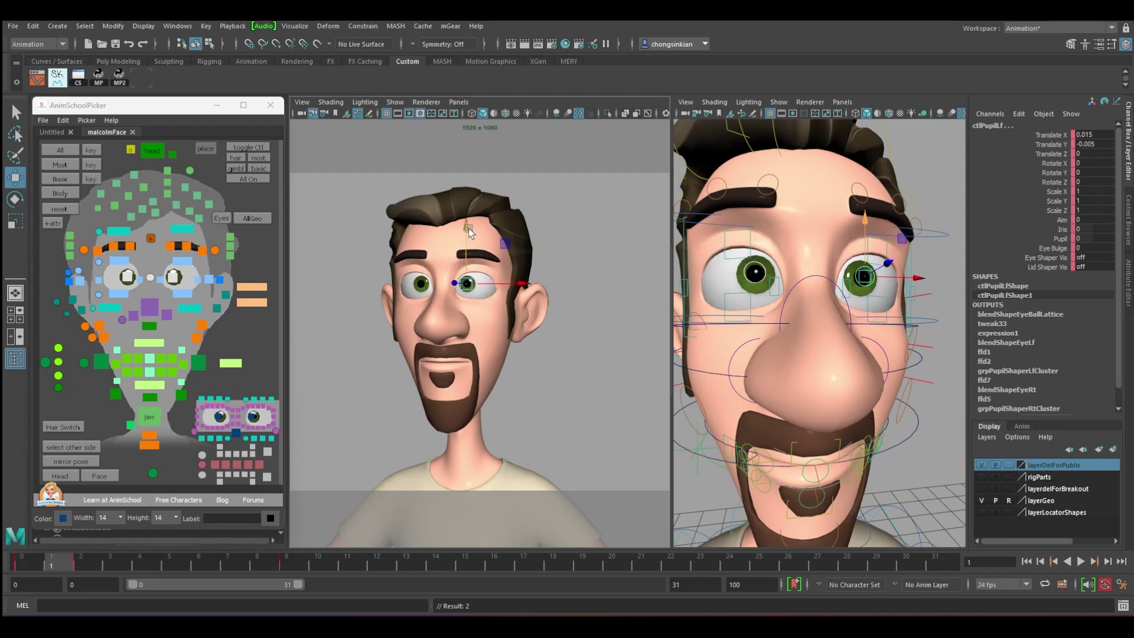
{"action": "key", "text": "alt+comma"}
{"action": "key", "text": "period"}
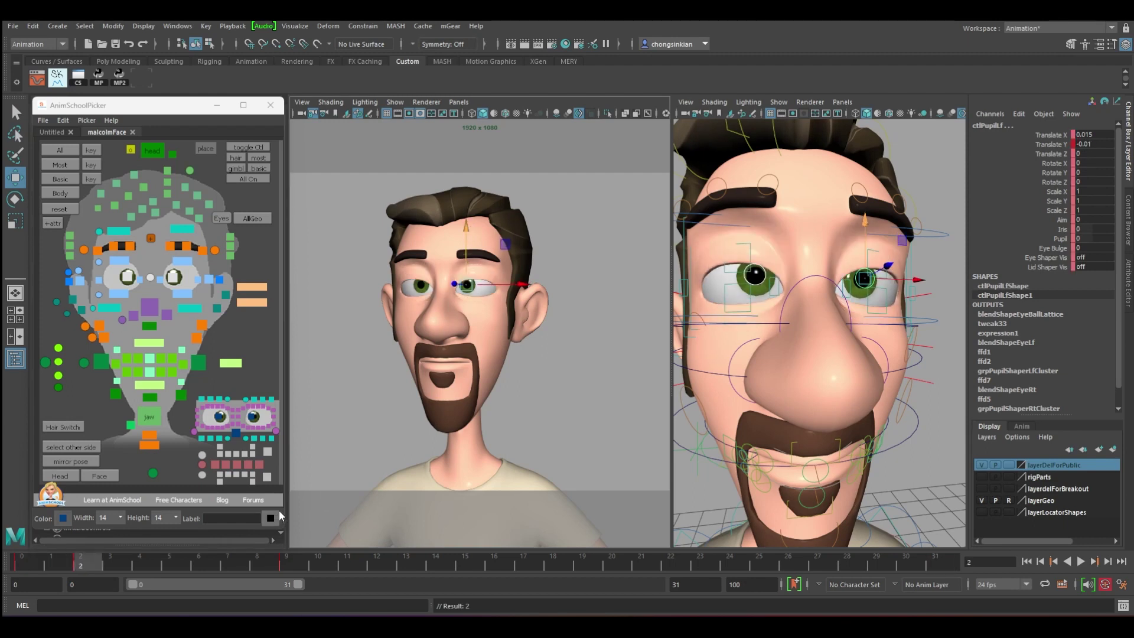
Step: At frame 3, raise the upper eyelids to Translate Y 0.466 so they open slightly
{"action": "key", "text": "period"}
{"action": "key", "text": "period"}
{"action": "key", "text": "comma"}
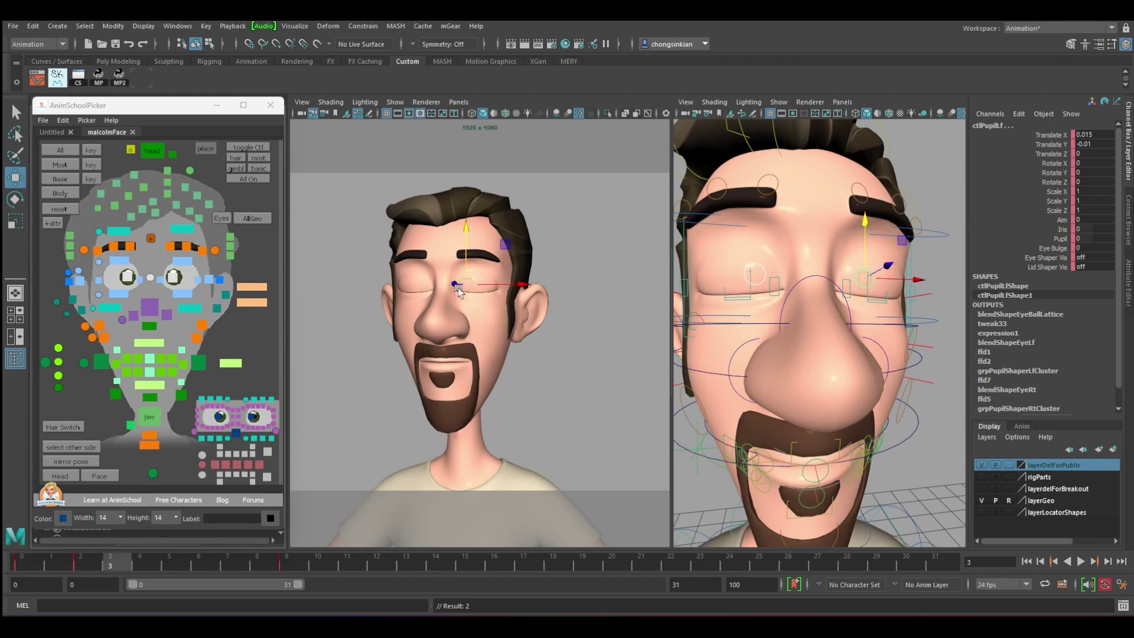
{"action": "left_click", "coordinate": [98, 262]}
{"action": "left_click_drag", "start_coordinate": [479, 233], "coordinate": [479, 231]}
{"action": "key", "text": "q"}
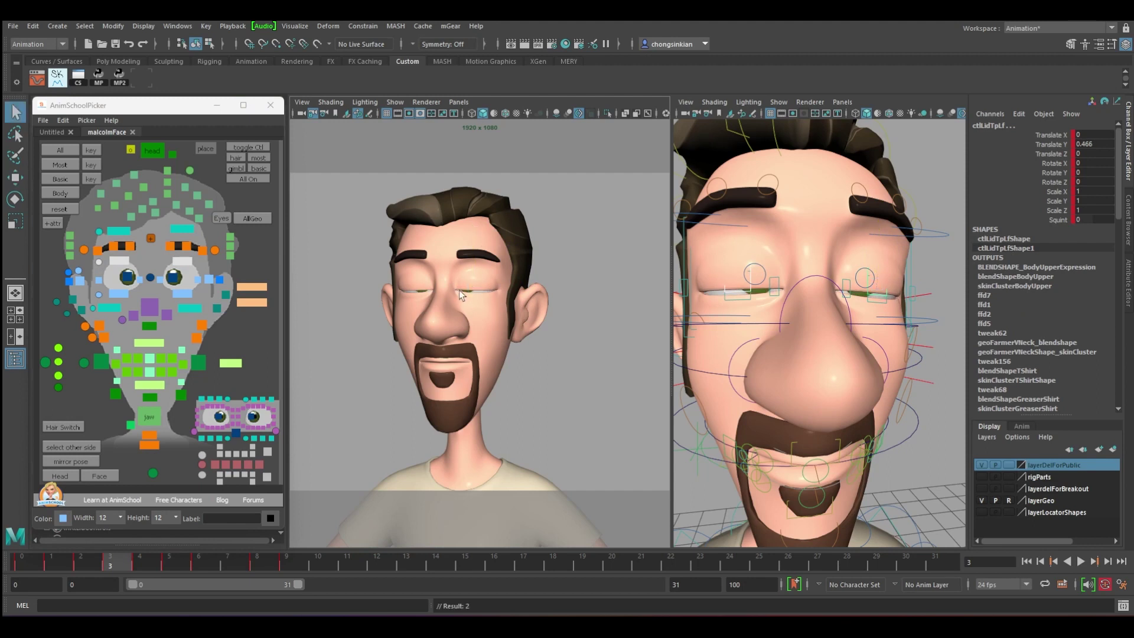
Step: Lower both pupils at frame 3 to Translate Y -0.061, judging the position in a close view of the eyes
{"action": "left_click", "coordinate": [128, 277]}
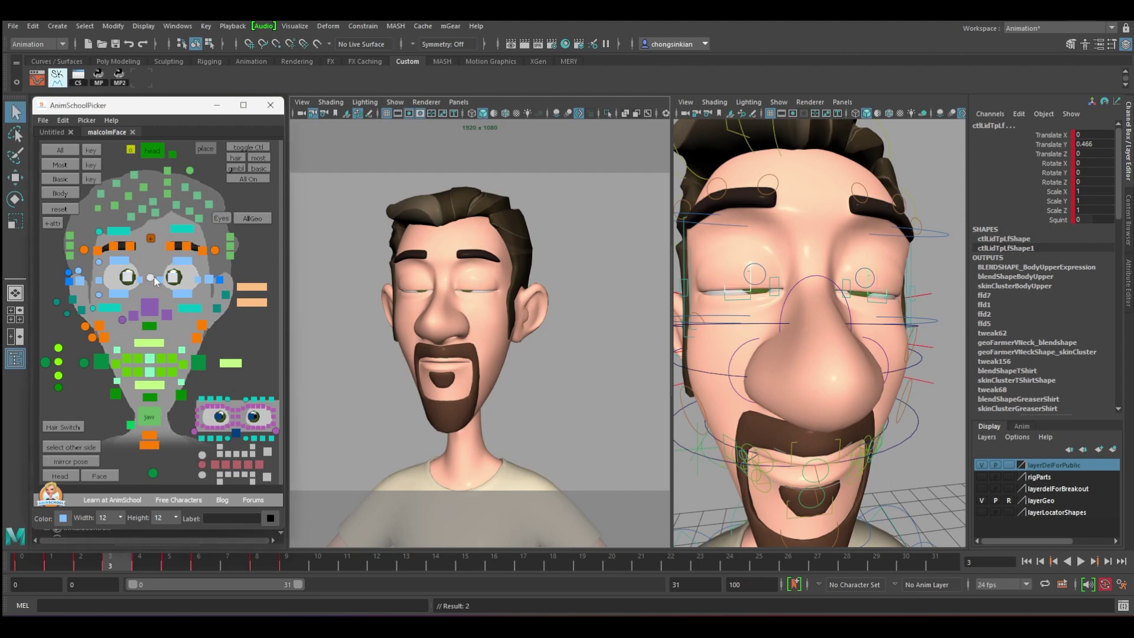
{"action": "key", "text": "w"}
{"action": "left_click_drag", "start_coordinate": [465, 226], "coordinate": [466, 231]}
{"action": "key", "text": "q"}
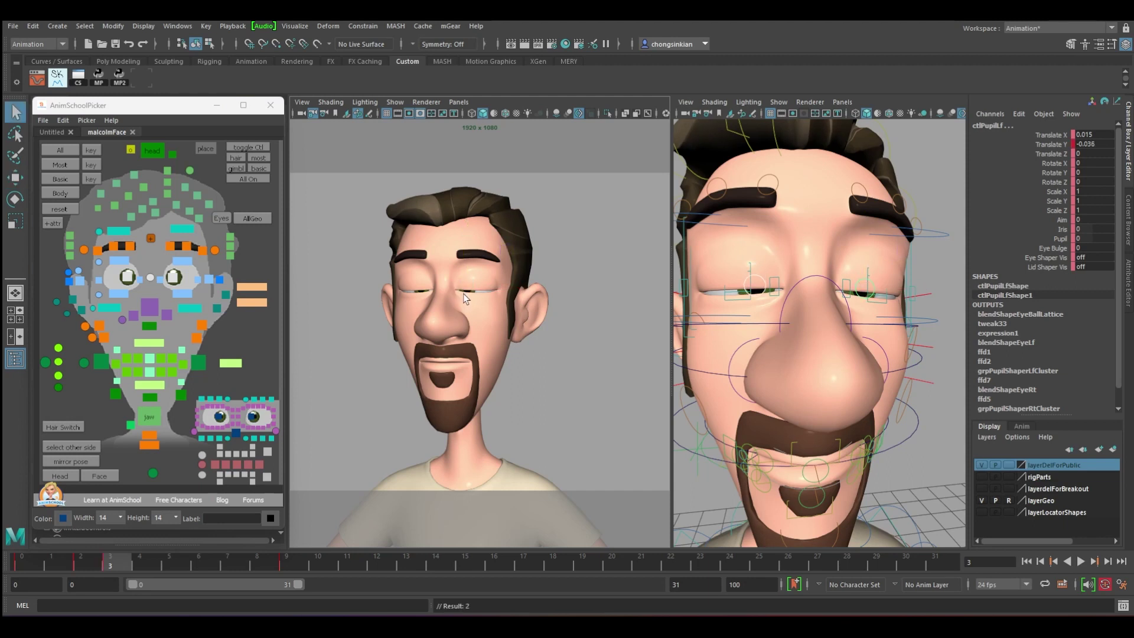
{"action": "scroll", "coordinate": [765, 283], "scroll_direction": "up", "scroll_amount": 4}
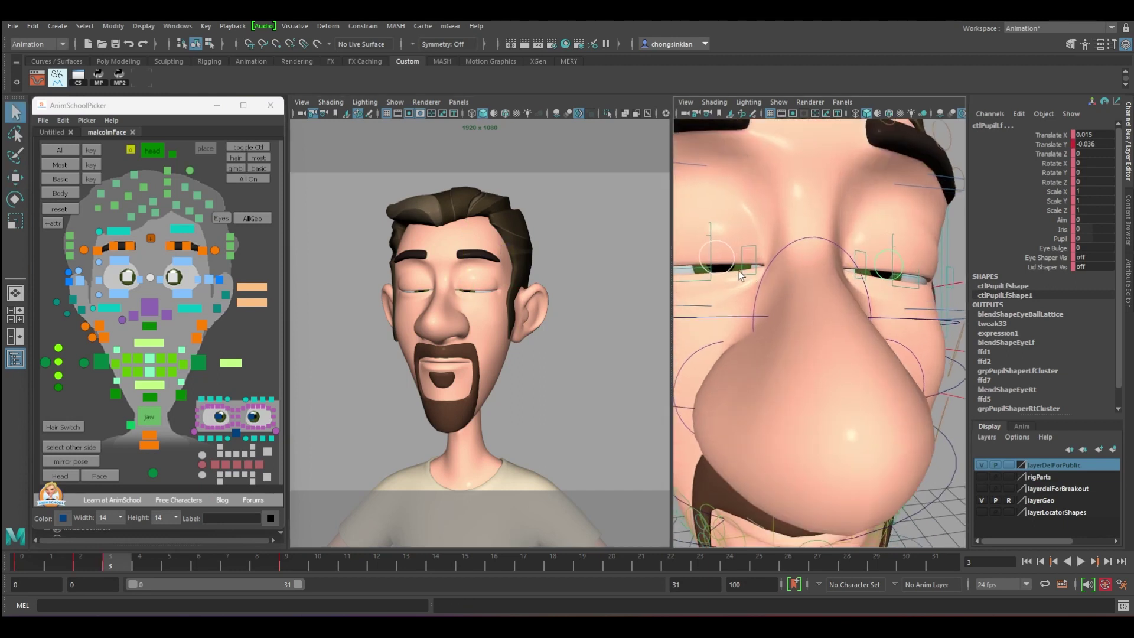
{"action": "key", "text": "w"}
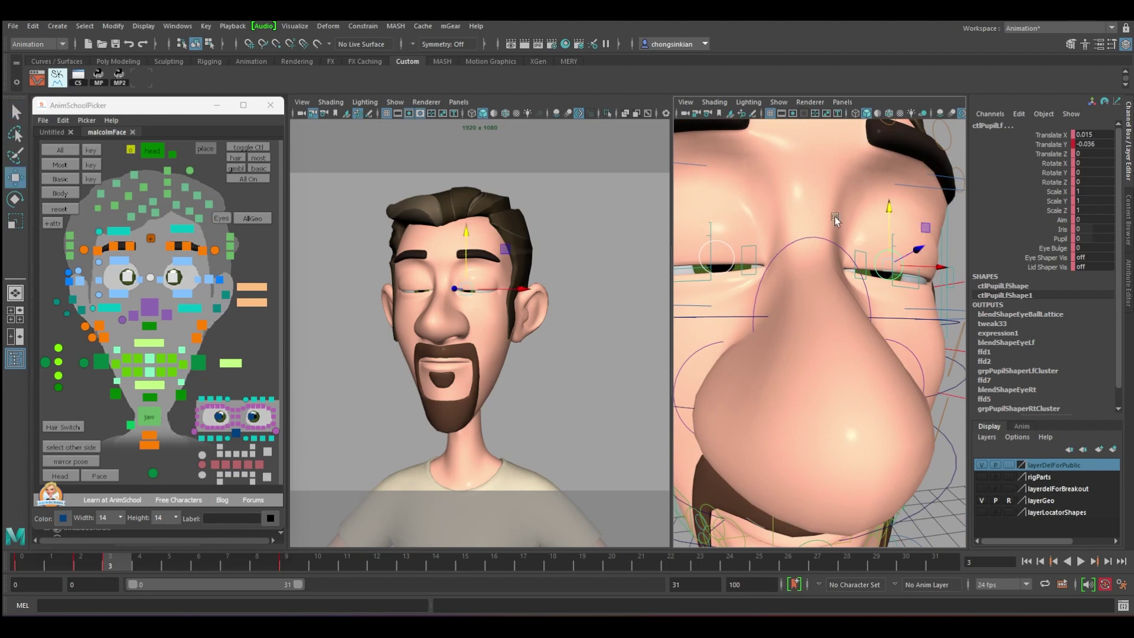
{"action": "left_click_drag", "start_coordinate": [893, 211], "coordinate": [901, 222]}
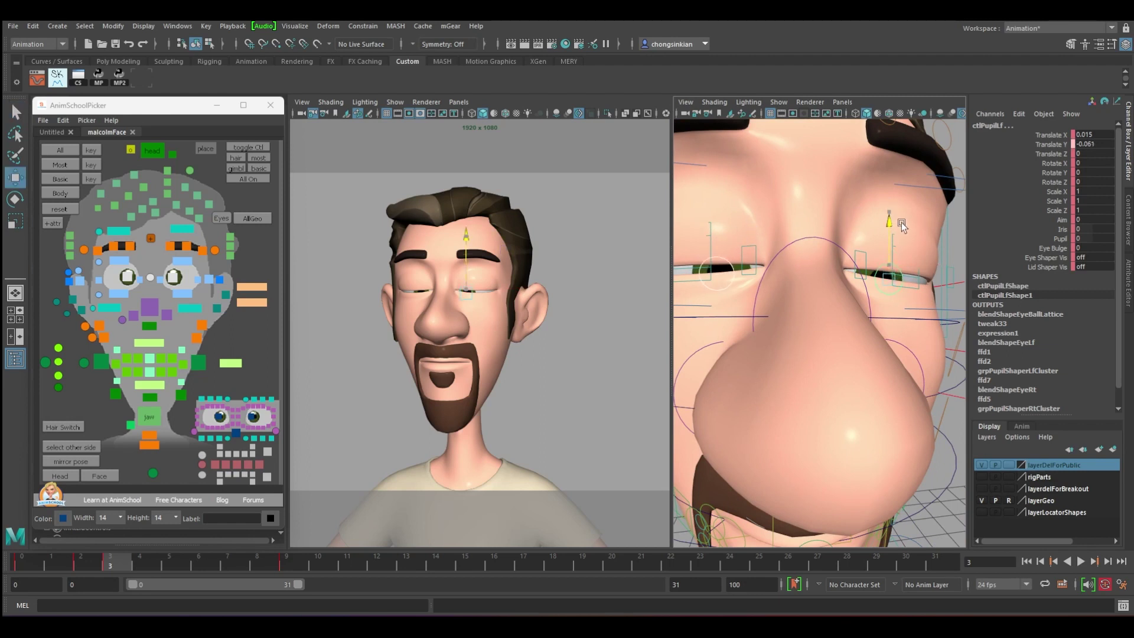
{"action": "key", "text": "q"}
Step: At frame 6, lower both pupils to Translate Y -0.076
{"action": "left_click_drag", "start_coordinate": [116, 565], "coordinate": [186, 566]}
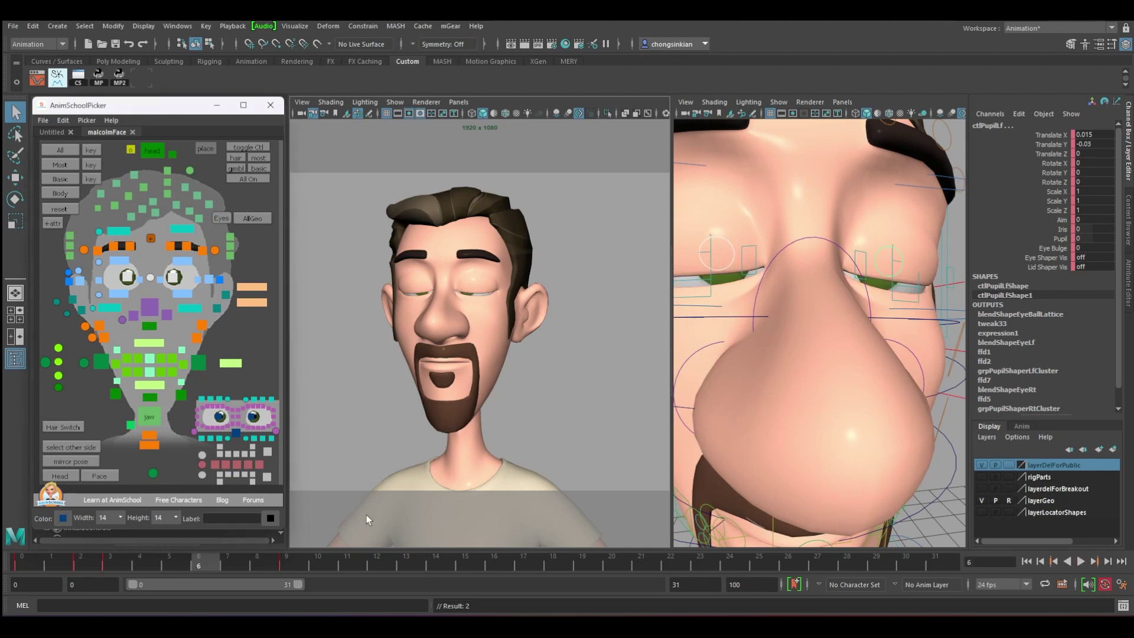
{"action": "key", "text": "w"}
{"action": "left_click_drag", "start_coordinate": [887, 206], "coordinate": [891, 231]}
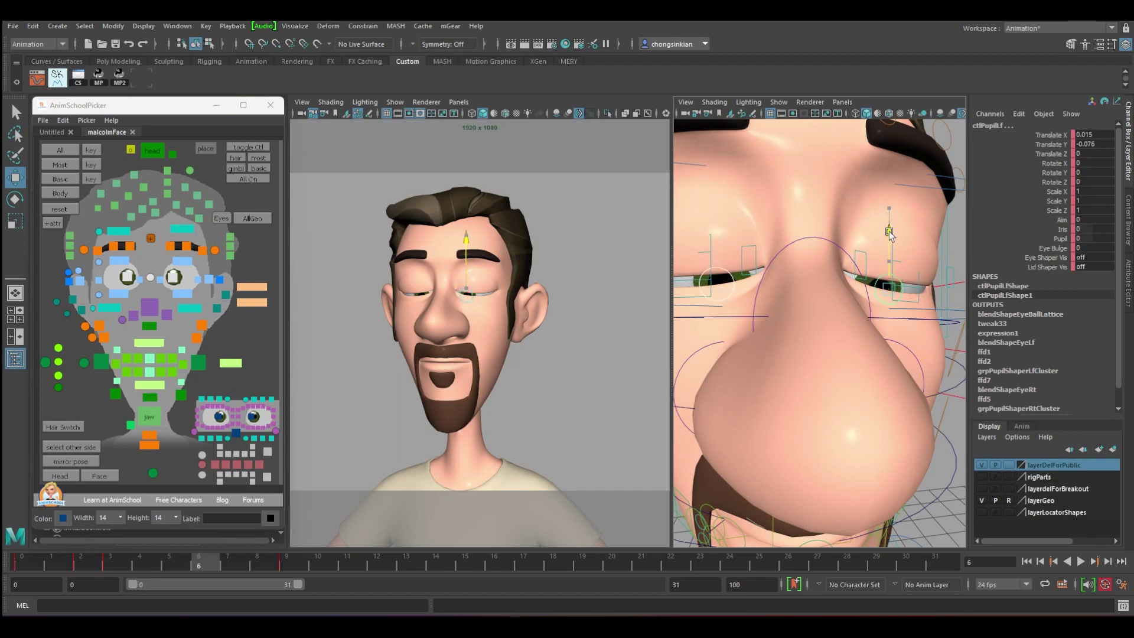
{"action": "key", "text": "q"}
Step: At frame 7, set both pupils to Translate Y -0.058 and play back the blink
{"action": "left_click_drag", "start_coordinate": [221, 564], "coordinate": [228, 564]}
{"action": "key", "text": "w"}
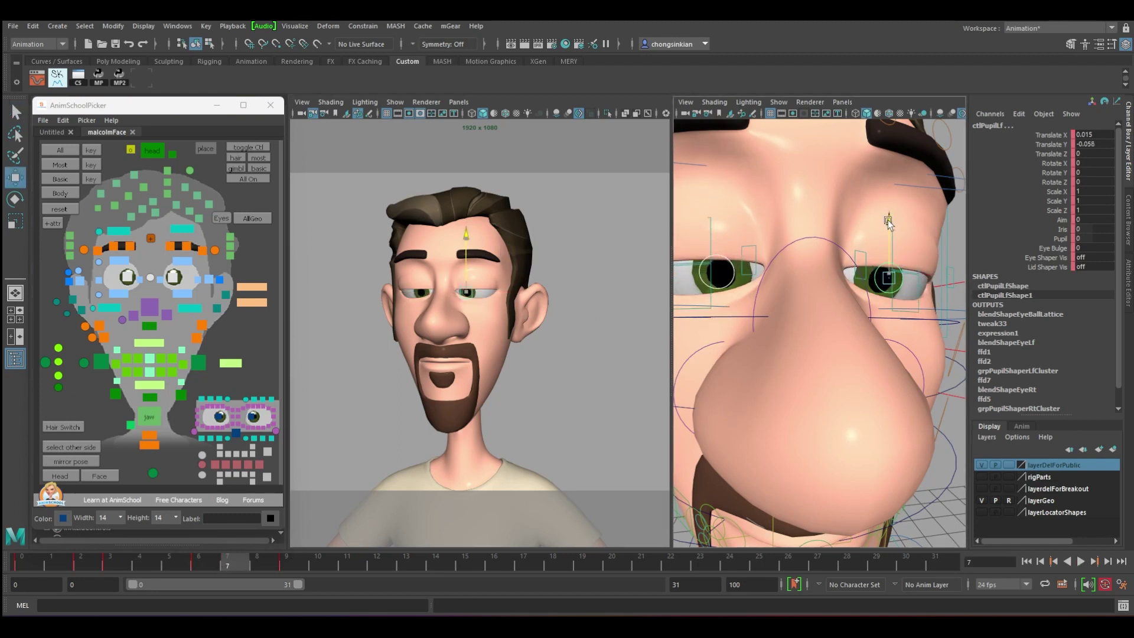
{"action": "left_click", "coordinate": [262, 563]}
{"action": "key", "text": "alt+v"}
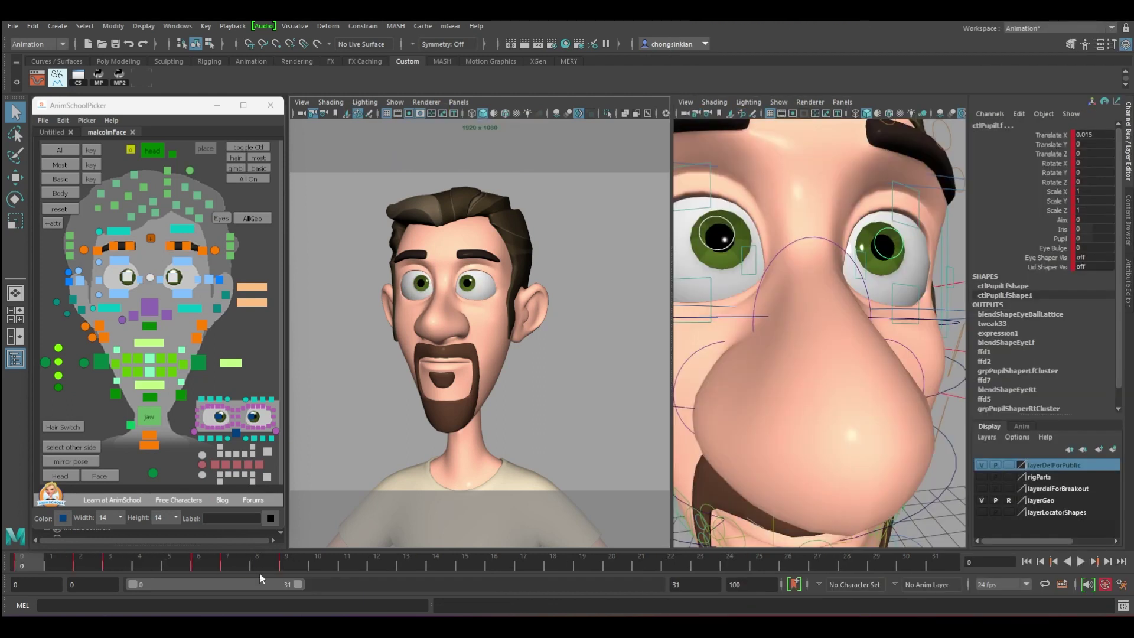
Step: Extend the playback range to frame 58 and scrub the second blink between frames 34 and 49
{"action": "left_click_drag", "start_coordinate": [298, 585], "coordinate": [439, 584]}
{"action": "left_click_drag", "start_coordinate": [563, 558], "coordinate": [789, 565]}
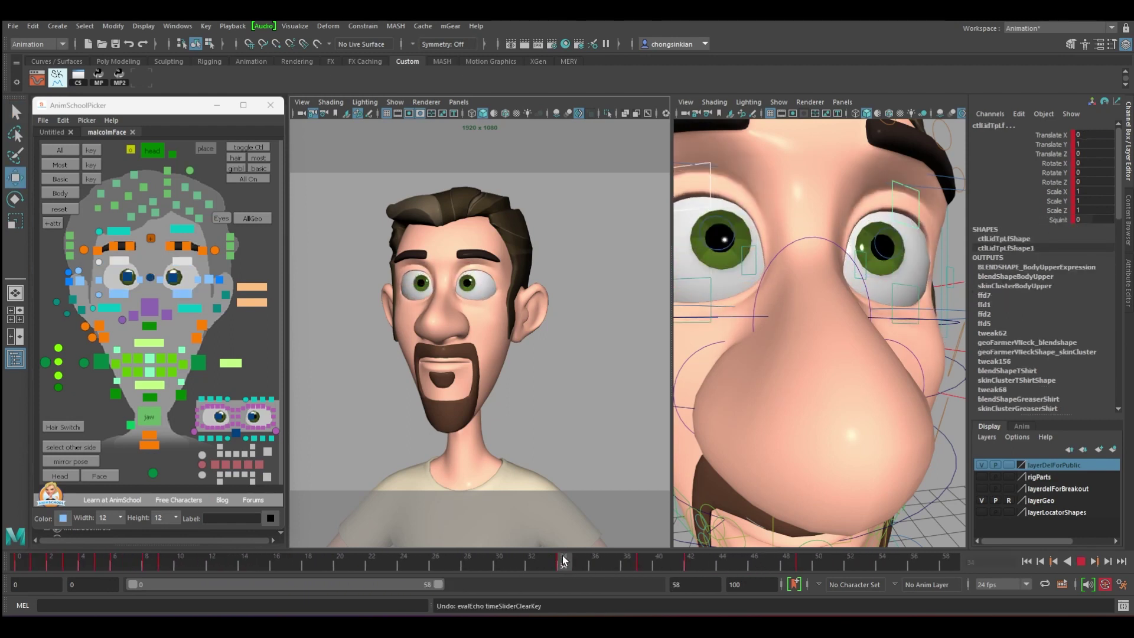
{"action": "left_click_drag", "start_coordinate": [562, 561], "coordinate": [633, 560]}
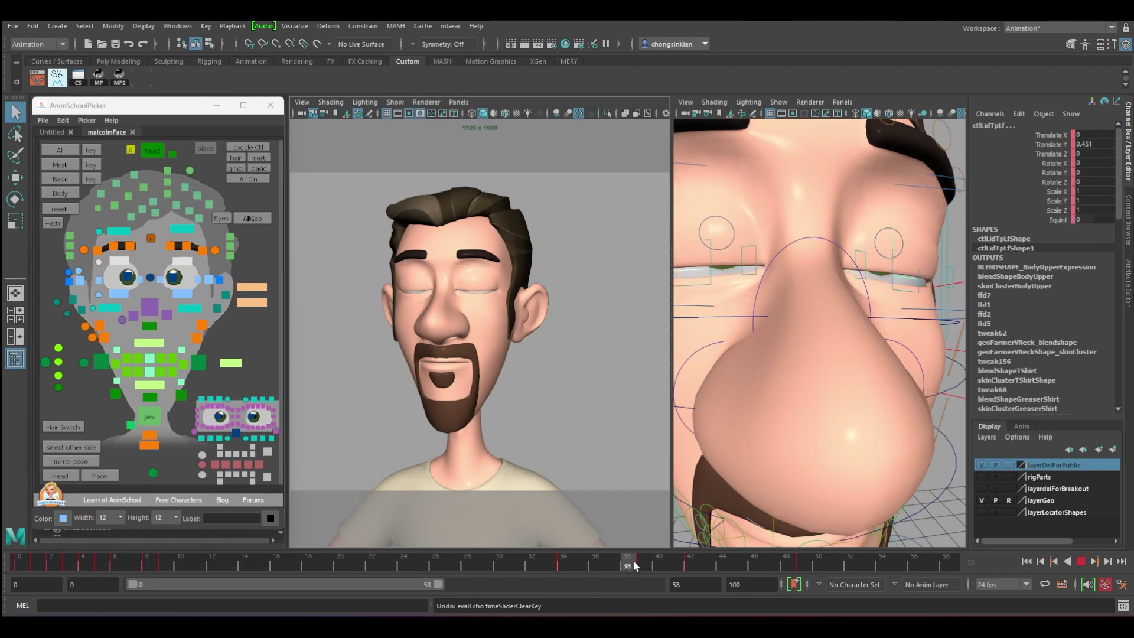
Step: Raise the upper eyelids at frame 38 to Translate Y 0.556 and lower them slightly at frame 36
{"action": "key", "text": "w"}
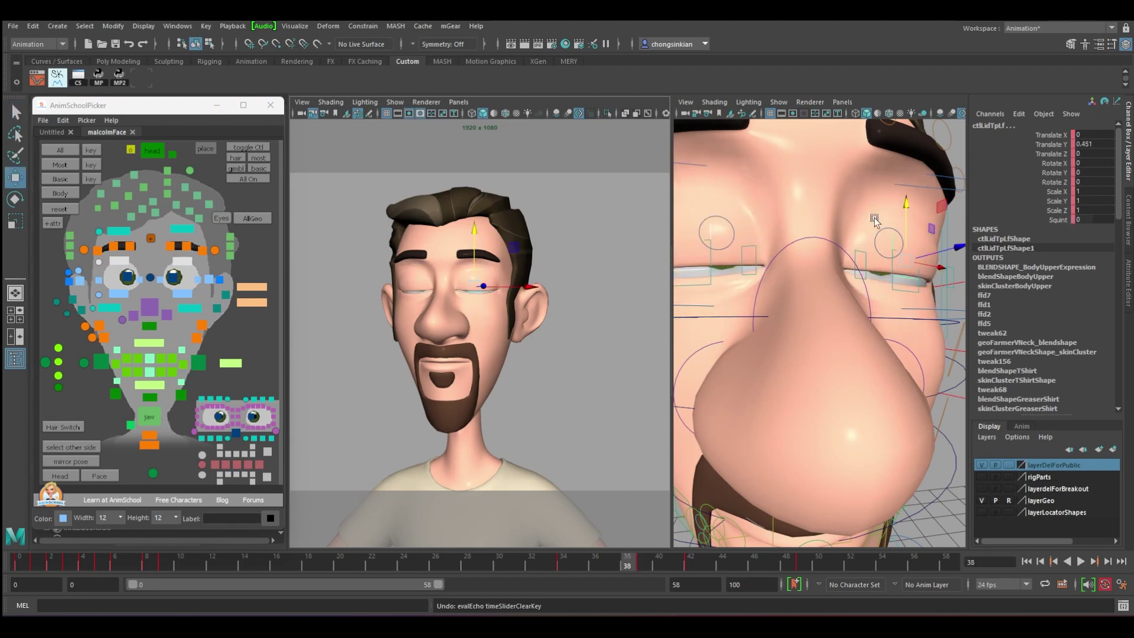
{"action": "left_click_drag", "start_coordinate": [580, 558], "coordinate": [595, 557]}
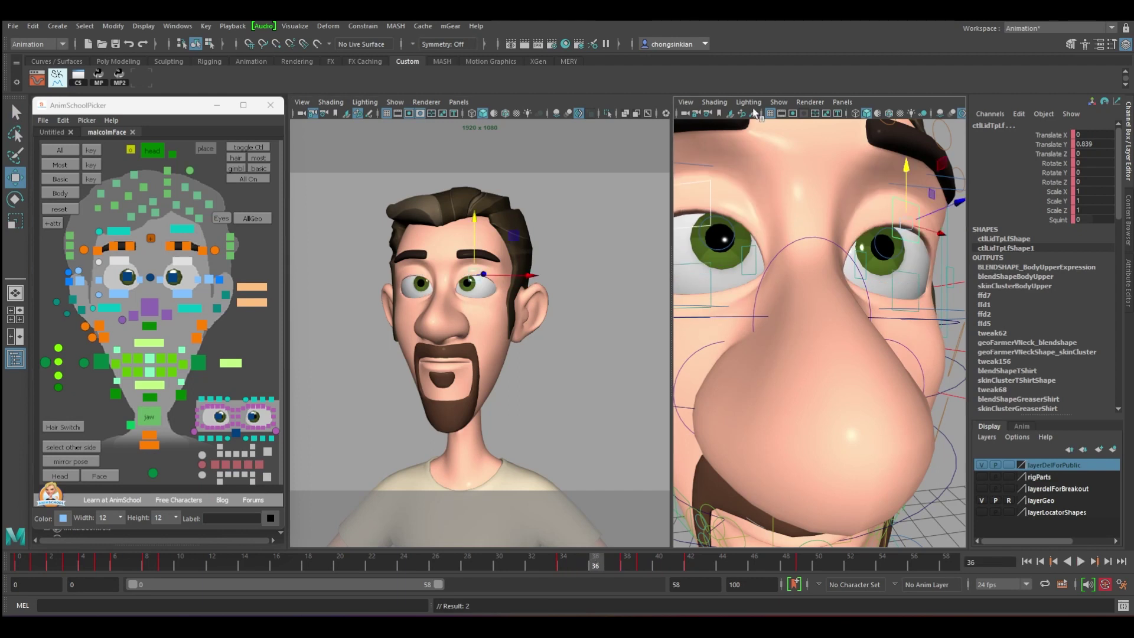
{"action": "left_click_drag", "start_coordinate": [911, 165], "coordinate": [910, 178]}
{"action": "key", "text": "q"}
{"action": "key", "text": "period"}
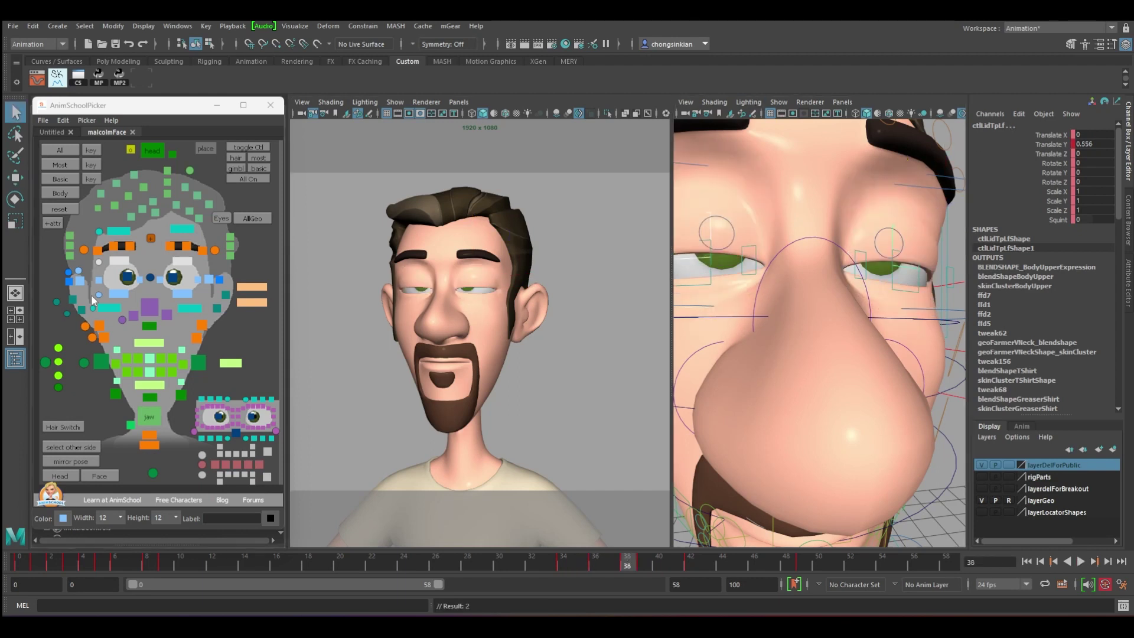
Step: Select both lower eyelid controls and move them down slightly at frame 38
{"action": "left_click_drag", "start_coordinate": [105, 291], "coordinate": [198, 300]}
{"action": "key", "text": "w"}
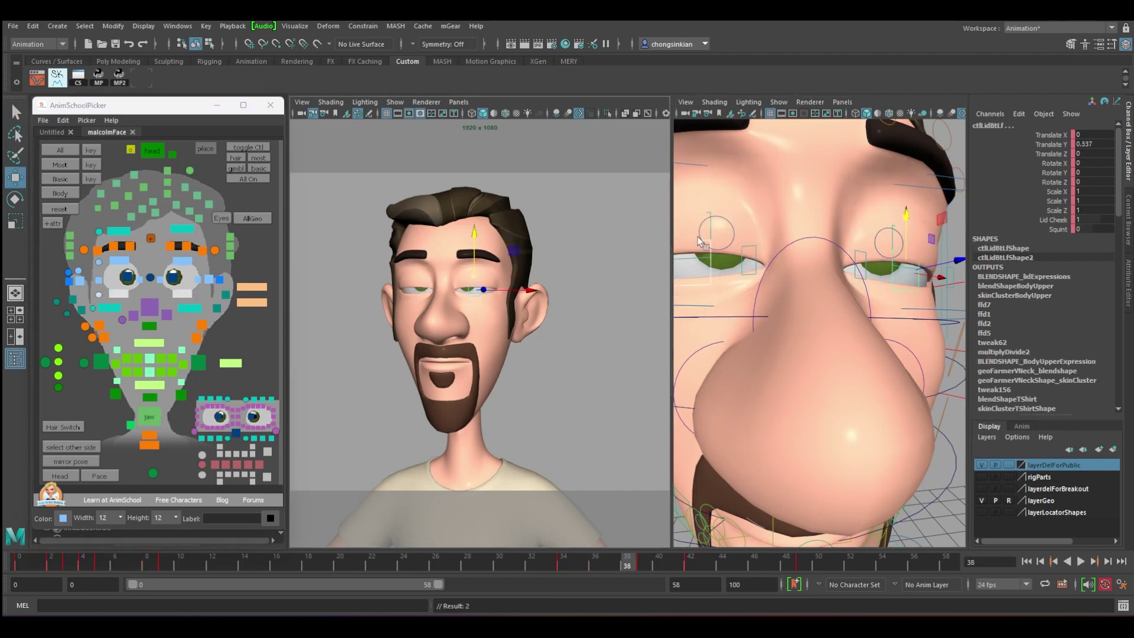
{"action": "left_click_drag", "start_coordinate": [903, 213], "coordinate": [905, 217]}
Step: At frame 42, shift the upper and lower eyelids down together, placing the lower lids at Translate Y 0.297
{"action": "left_click_drag", "start_coordinate": [106, 255], "coordinate": [198, 264]}
{"action": "left_click", "coordinate": [640, 564]}
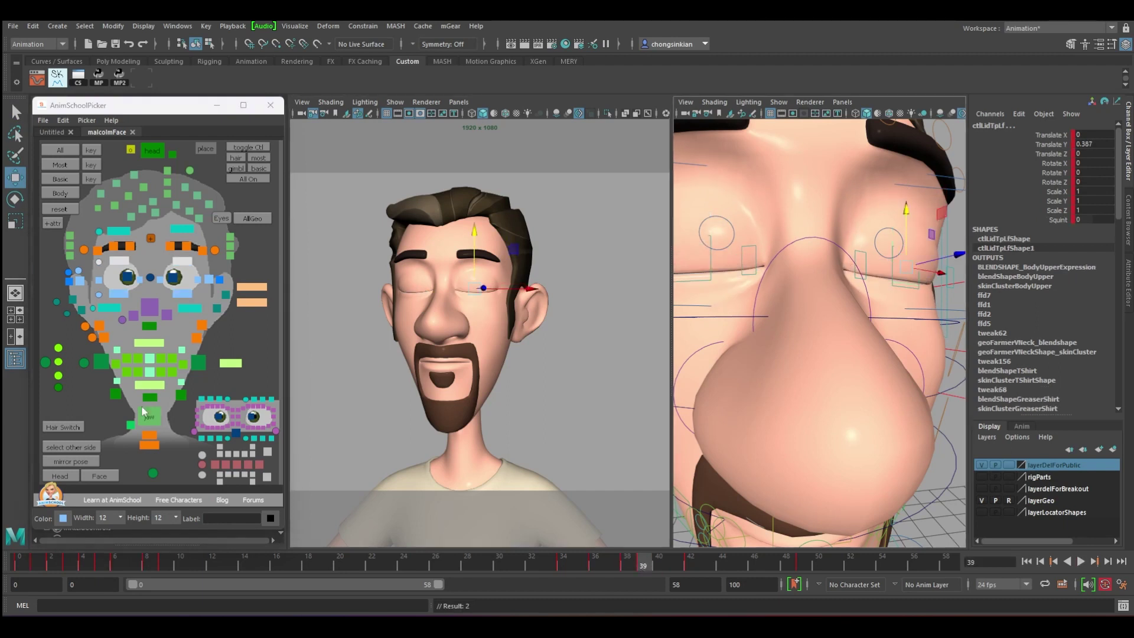
{"action": "left_click", "coordinate": [117, 294]}
{"action": "left_click_drag", "start_coordinate": [649, 565], "coordinate": [691, 565]}
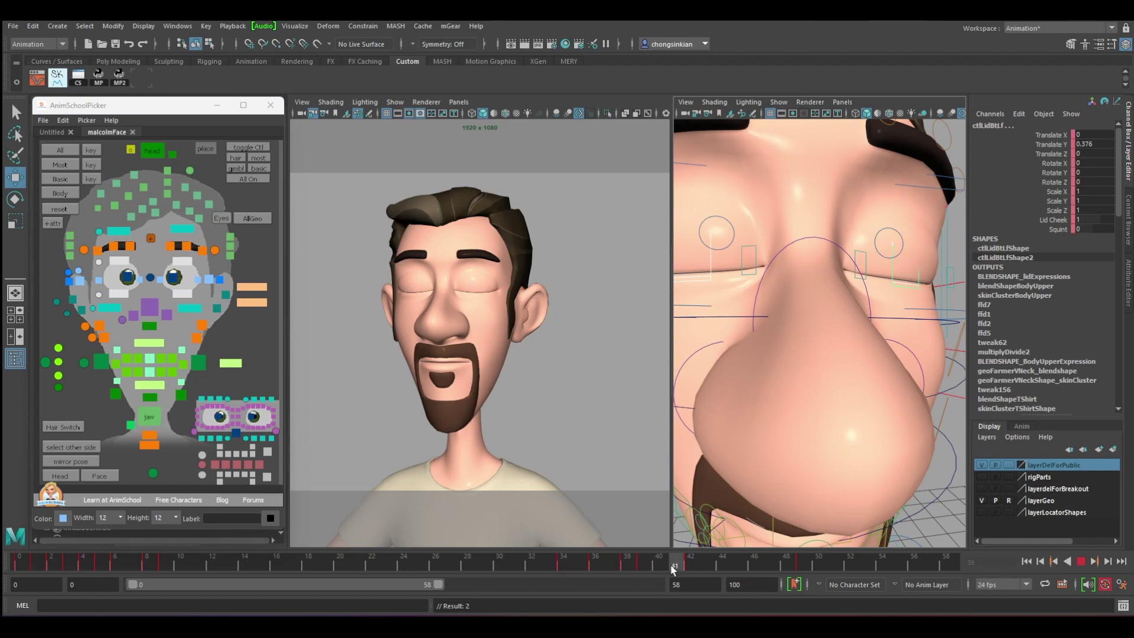
{"action": "left_click_drag", "start_coordinate": [475, 239], "coordinate": [476, 244]}
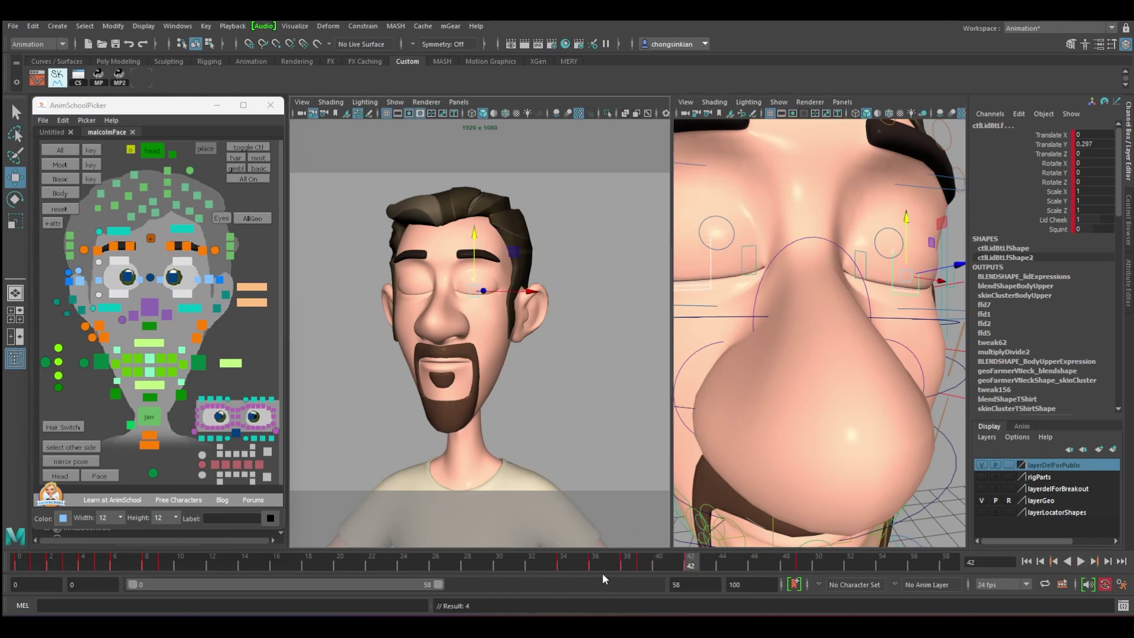
Step: At frame 47, lower the upper eyelids slightly and raise the lower eyelids to Translate Y 0.083
{"action": "left_click_drag", "start_coordinate": [607, 567], "coordinate": [780, 559]}
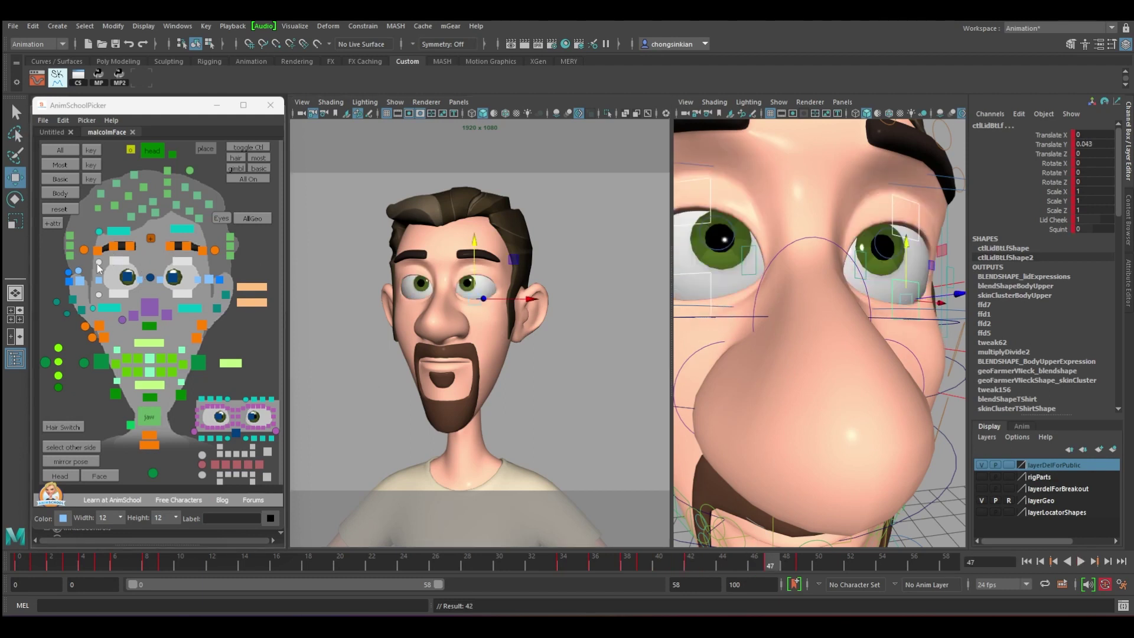
{"action": "left_click", "coordinate": [490, 227]}
{"action": "left_click_drag", "start_coordinate": [474, 216], "coordinate": [472, 242]}
{"action": "left_click", "coordinate": [99, 294]}
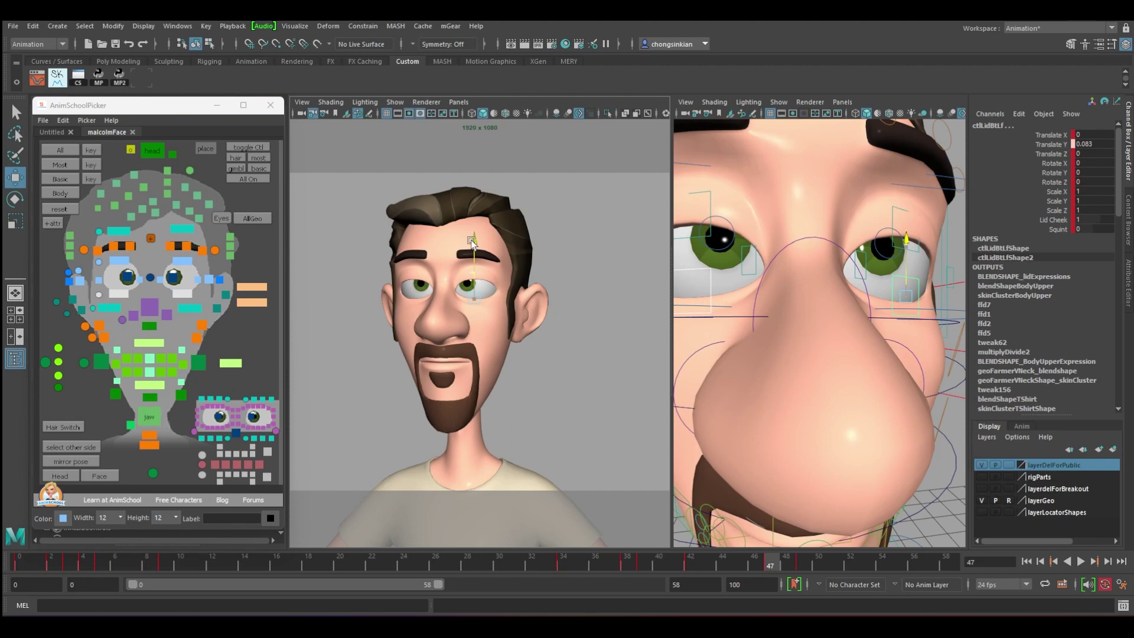
{"action": "left_click", "coordinate": [817, 557]}
{"action": "left_click", "coordinate": [99, 262], "text": "shift"}
{"action": "key", "text": "q"}
Step: Select both pupil controls and key their current position at frames 34 and 49
{"action": "left_click", "coordinate": [150, 277]}
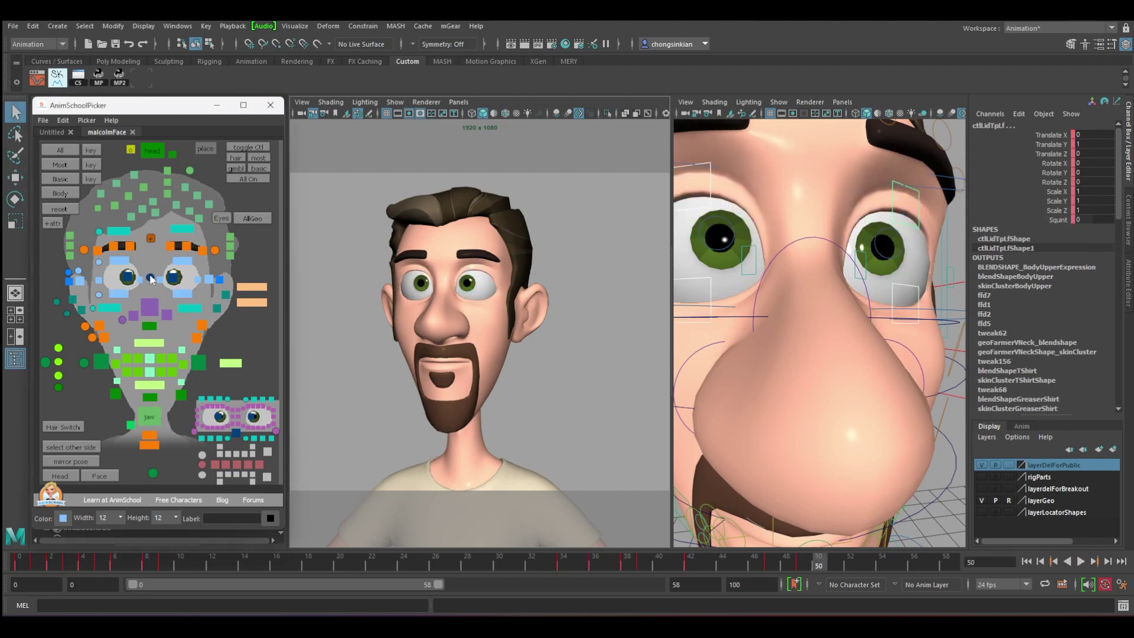
{"action": "left_click", "coordinate": [555, 562]}
{"action": "key", "text": "alt+v"}
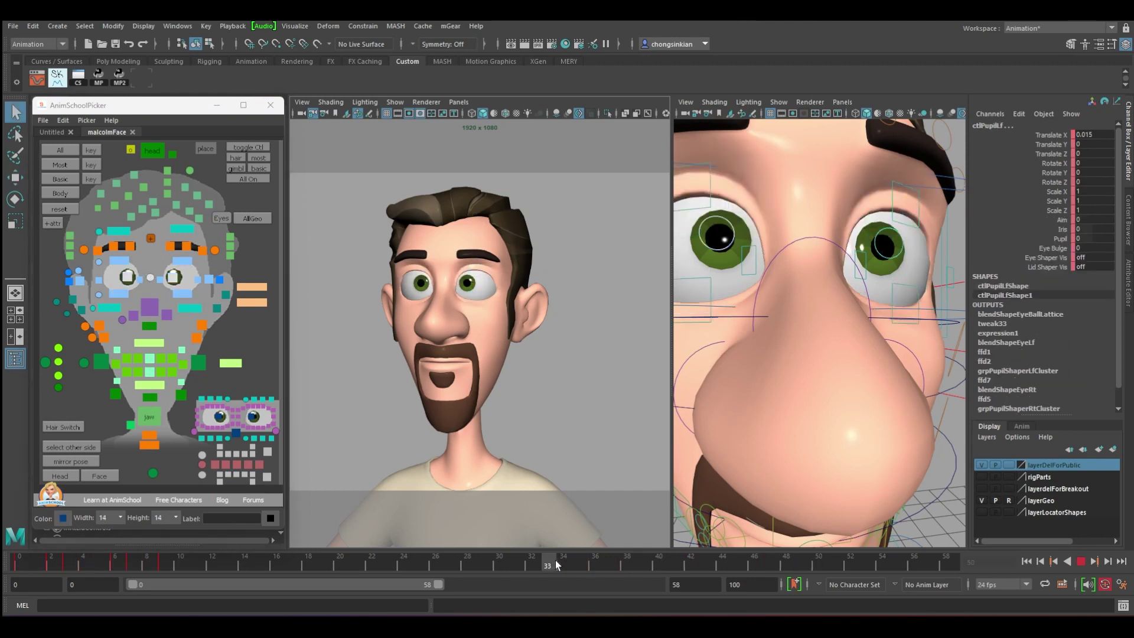
{"action": "key", "text": "s"}
{"action": "left_click_drag", "start_coordinate": [562, 561], "coordinate": [817, 562]}
{"action": "left_click", "coordinate": [802, 563]}
Step: At frame 38, lower both pupils to Translate Y -0.044, key them and play back the blink
{"action": "left_click_drag", "start_coordinate": [807, 561], "coordinate": [633, 549]}
{"action": "key", "text": "w"}
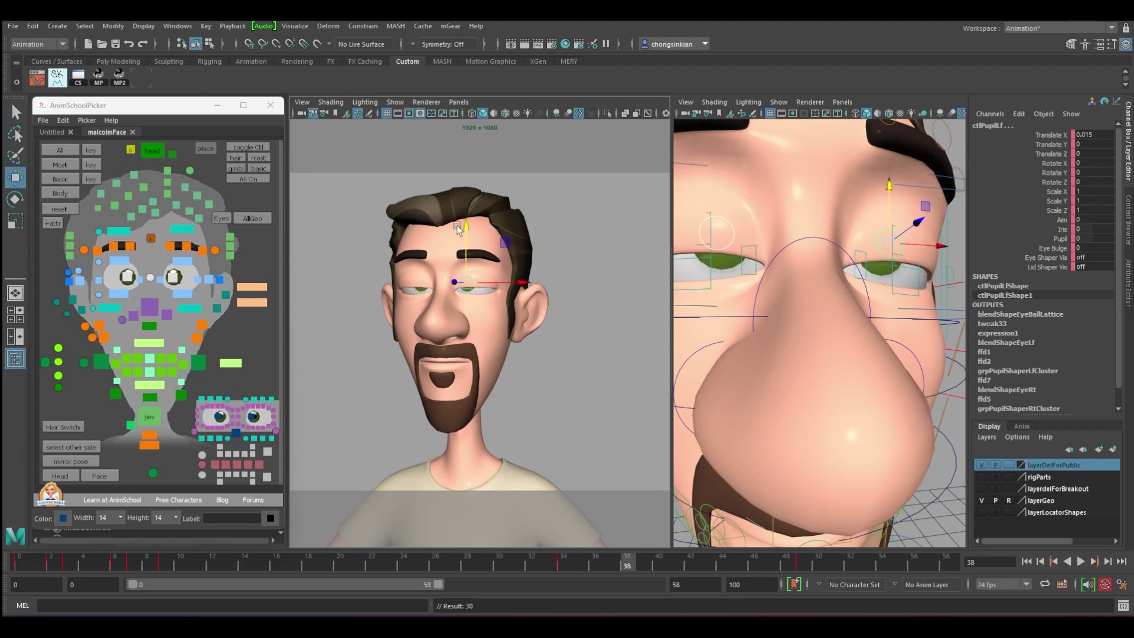
{"action": "left_click_drag", "start_coordinate": [465, 228], "coordinate": [469, 232]}
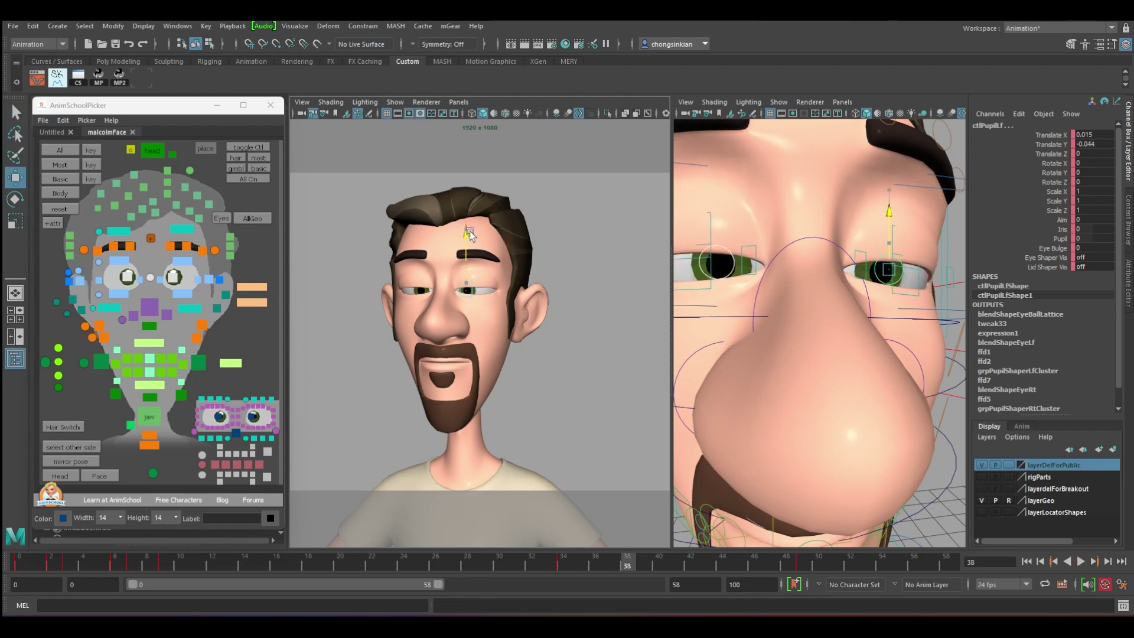
{"action": "key", "text": "s"}
{"action": "key", "text": "alt+v"}
Step: Move both pupils down slightly at frames 35 and 37
{"action": "left_click", "coordinate": [582, 561]}
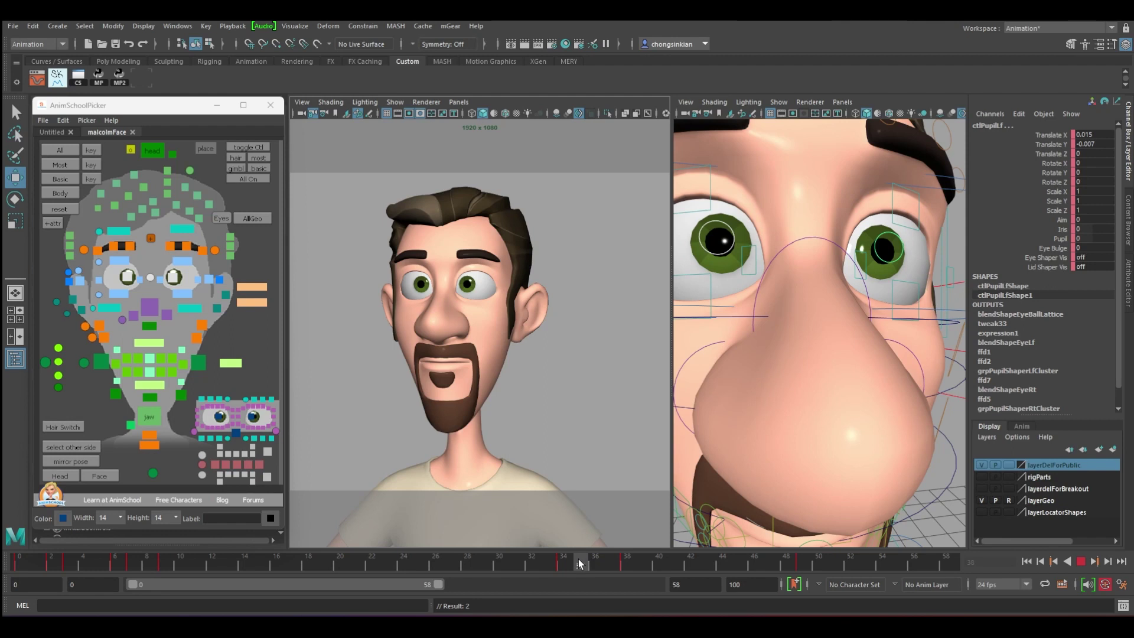
{"action": "mouse_move", "coordinate": [578, 559]}
{"action": "left_mouse_down"}
{"action": "mouse_move", "coordinate": [565, 566]}
{"action": "mouse_move", "coordinate": [579, 565]}
{"action": "left_mouse_up"}
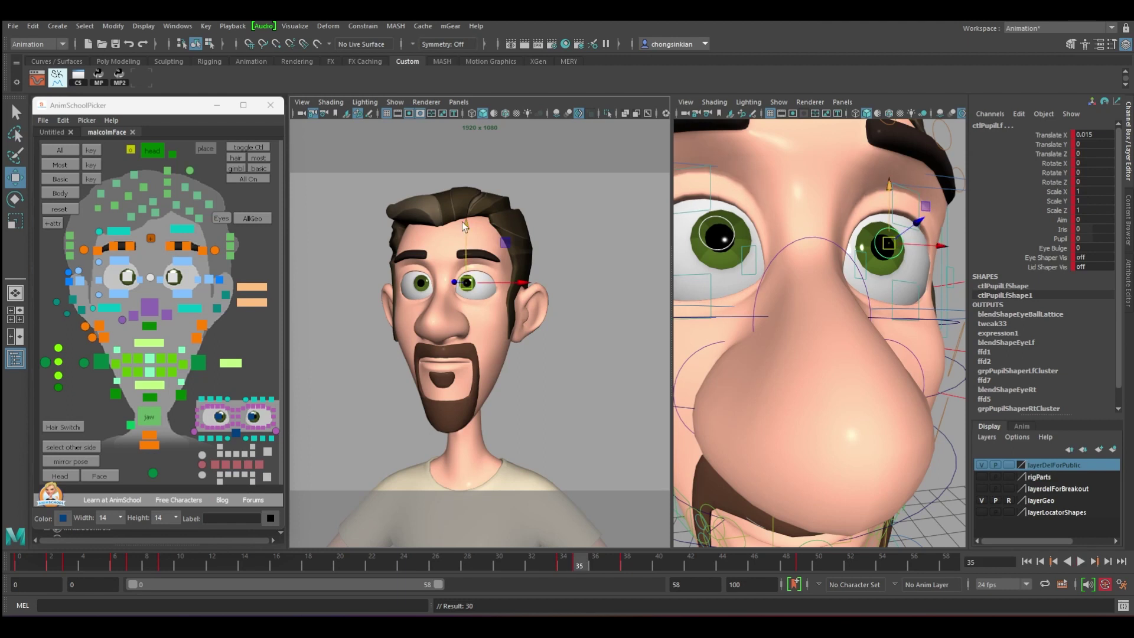
{"action": "left_click_drag", "start_coordinate": [465, 222], "coordinate": [467, 223]}
{"action": "left_click_drag", "start_coordinate": [585, 562], "coordinate": [612, 563]}
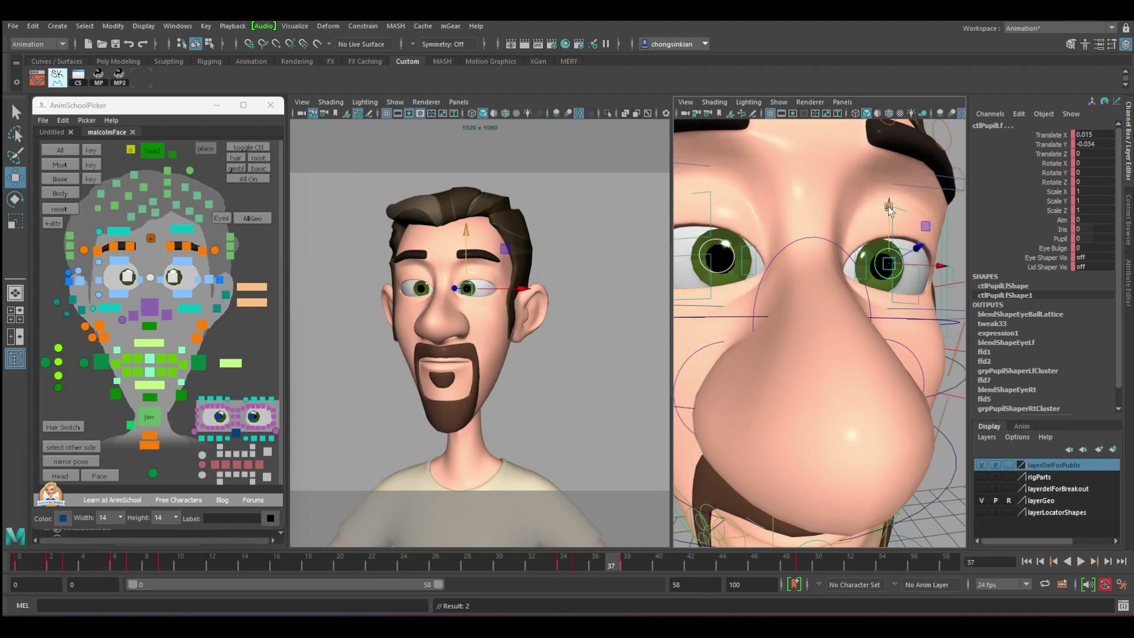
{"action": "left_click_drag", "start_coordinate": [889, 205], "coordinate": [890, 207]}
Step: Raise both pupils at frame 38 to Translate Y -0.035
{"action": "left_click_drag", "start_coordinate": [642, 562], "coordinate": [635, 561]}
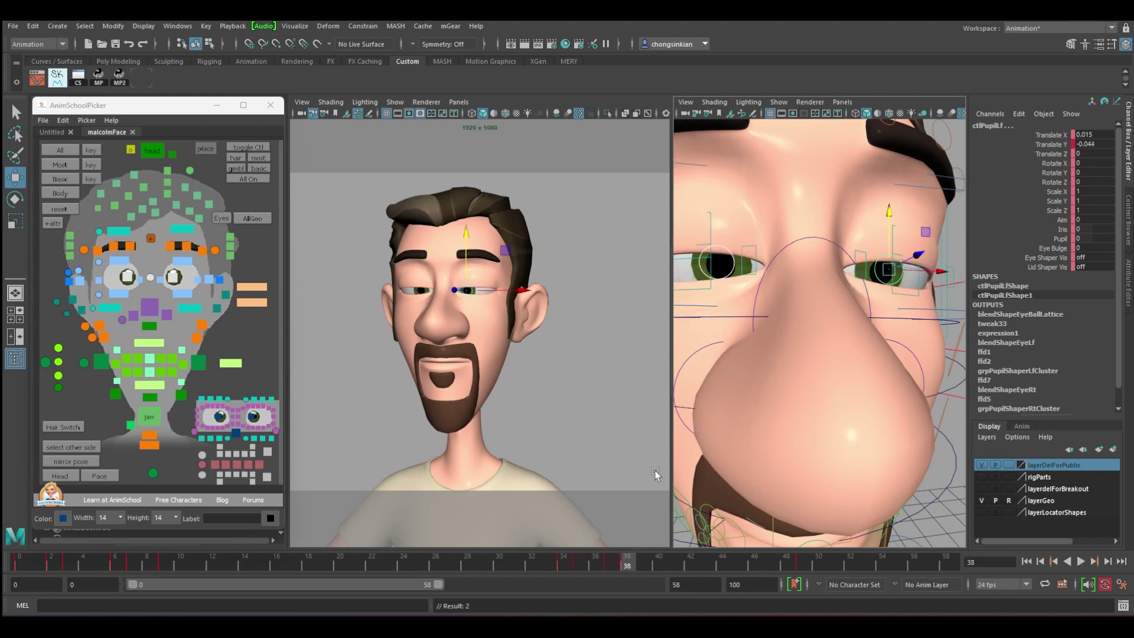
{"action": "left_click_drag", "start_coordinate": [891, 215], "coordinate": [892, 210]}
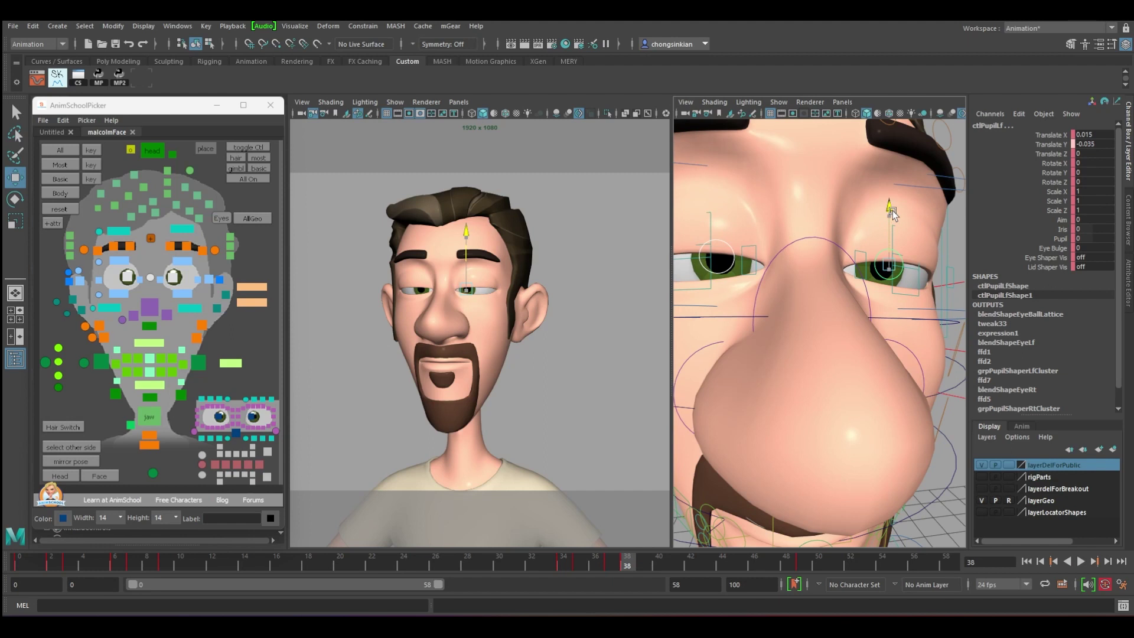
{"action": "key", "text": "q"}
Step: At frame 43, lower both pupils to Translate Y -0.053 and play back the second blink
{"action": "left_click", "coordinate": [708, 563]}
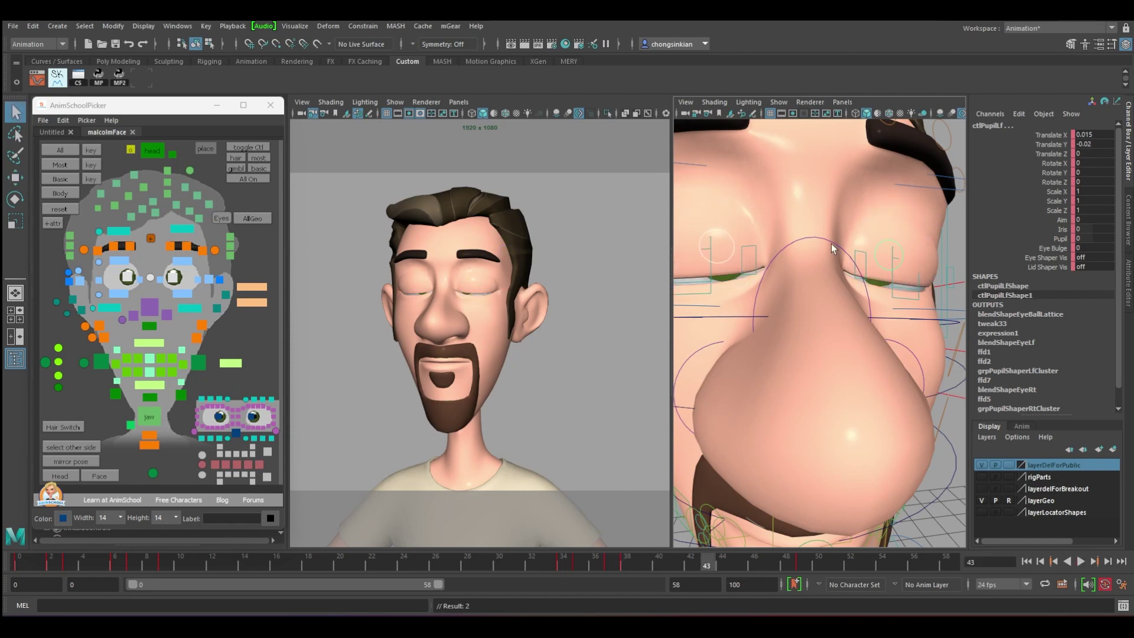
{"action": "key", "text": "w"}
{"action": "left_click_drag", "start_coordinate": [890, 198], "coordinate": [894, 220]}
{"action": "key", "text": "q"}
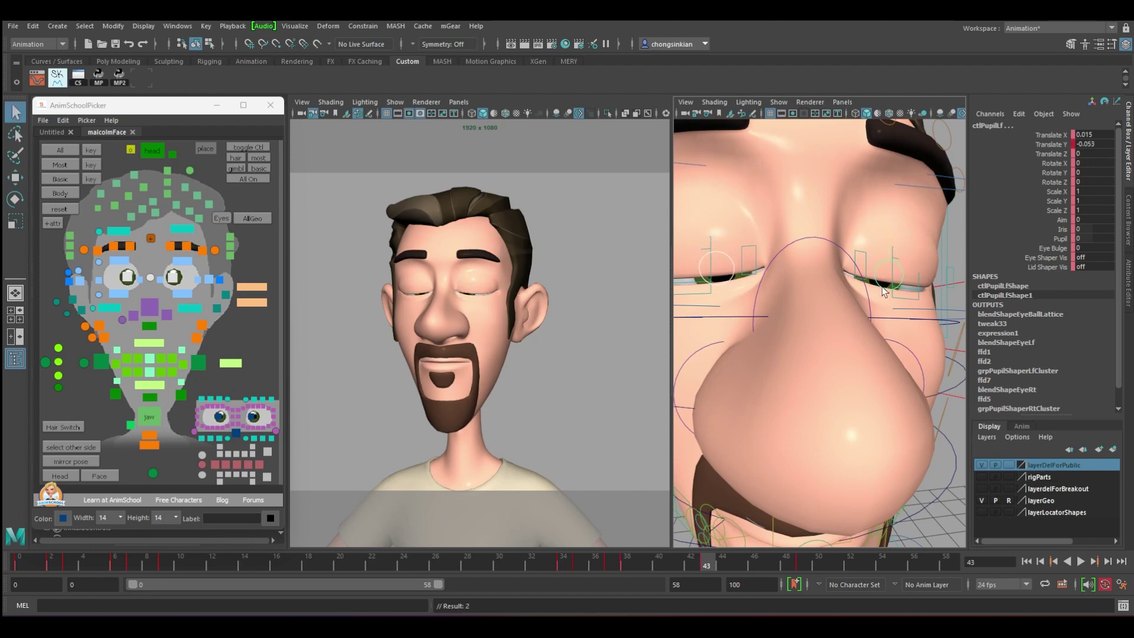
{"action": "key", "text": "alt+v"}
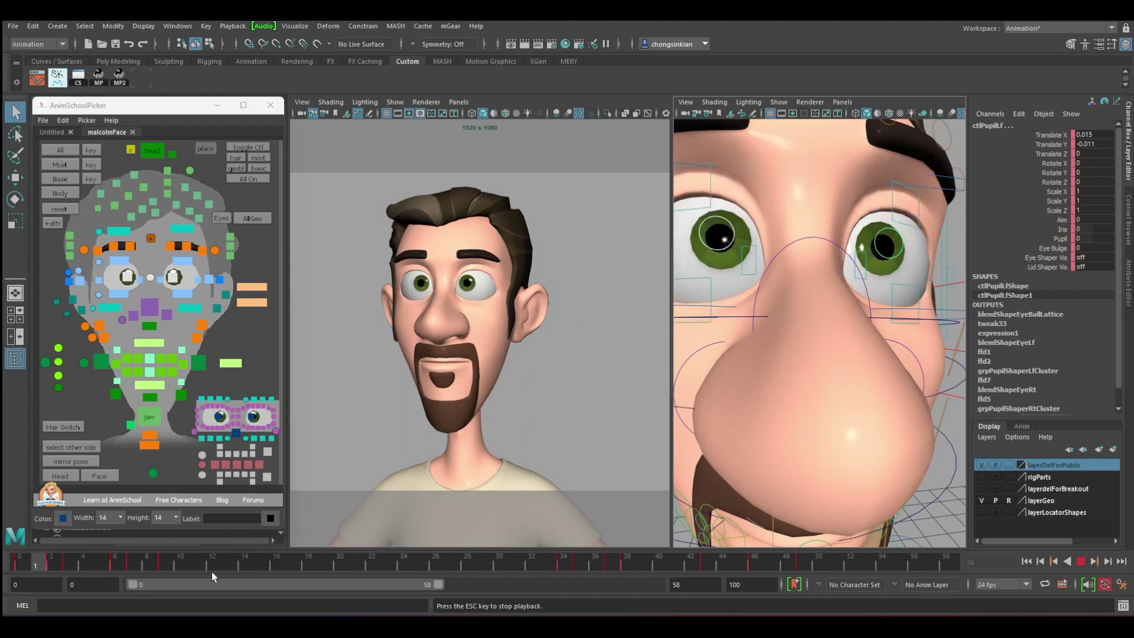
Step: Key both pupils at frame 13 and shift them sideways to Translate X 0.02 at frame 16
{"action": "left_click_drag", "start_coordinate": [166, 564], "coordinate": [256, 567]}
{"action": "left_click_drag", "start_coordinate": [554, 551], "coordinate": [299, 553]}
{"action": "key", "text": "alt+v"}
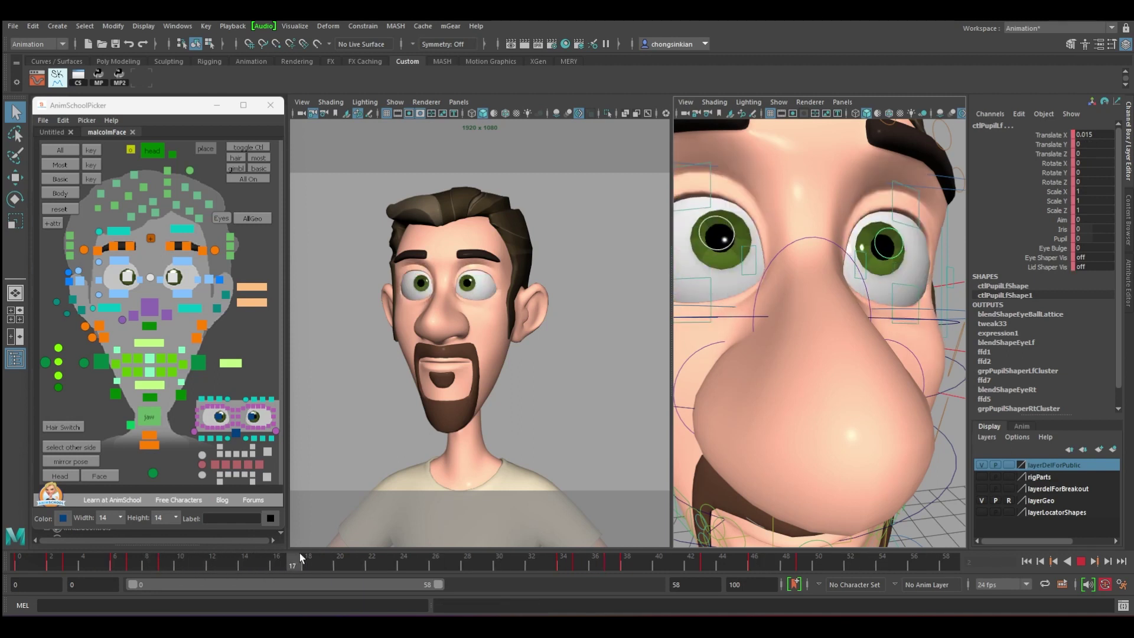
{"action": "left_click_drag", "start_coordinate": [396, 564], "coordinate": [278, 565]}
{"action": "key", "text": "w"}
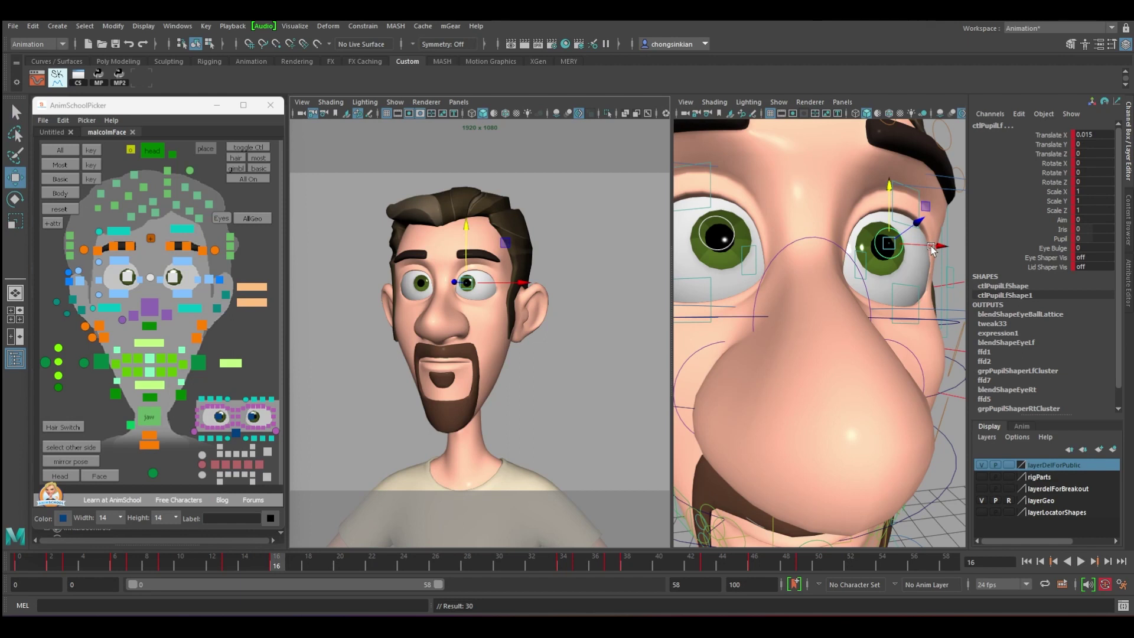
{"action": "left_click_drag", "start_coordinate": [931, 245], "coordinate": [934, 249]}
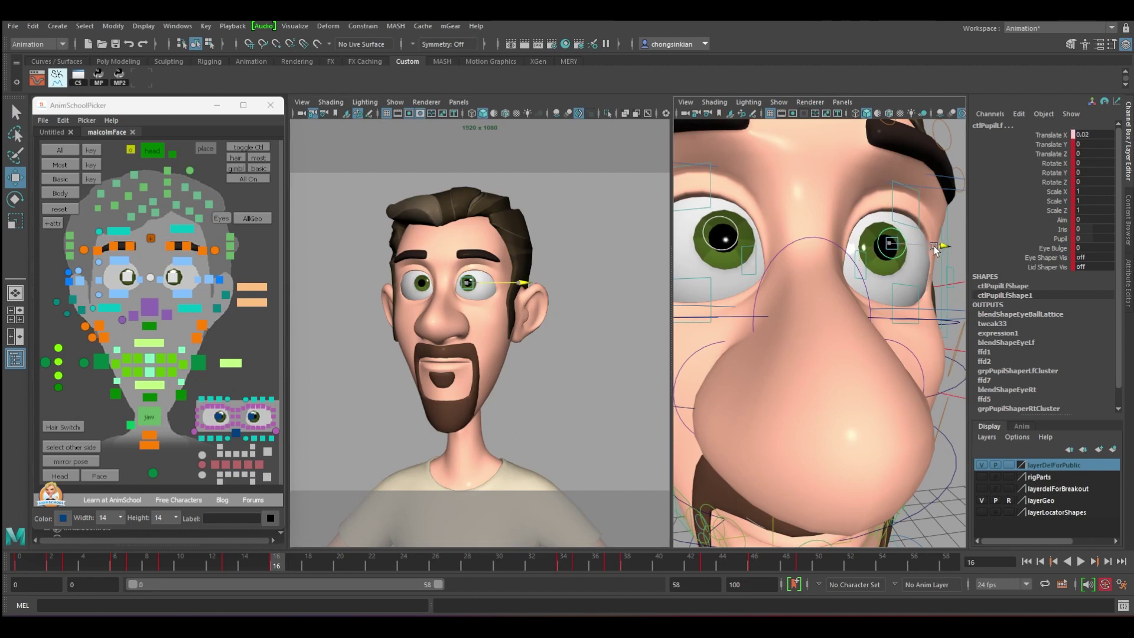
Step: Key both pupils at frames 25 and 28 so the sideways eye dart holds and returns before the second blink
{"action": "key", "text": "alt+v"}
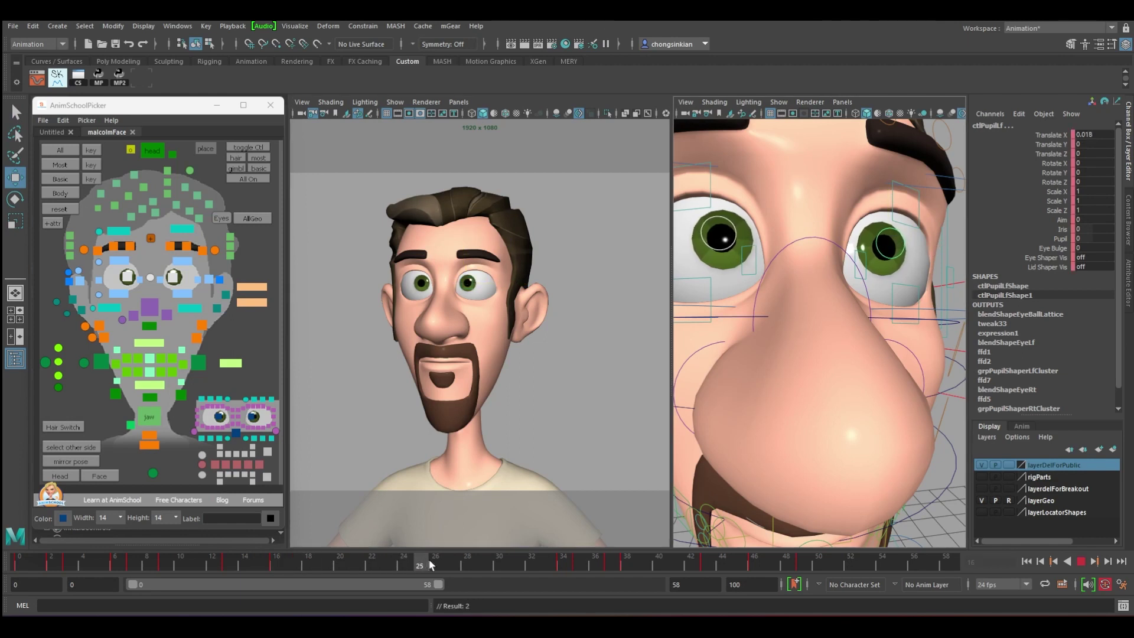
{"action": "left_click_drag", "start_coordinate": [442, 566], "coordinate": [467, 566]}
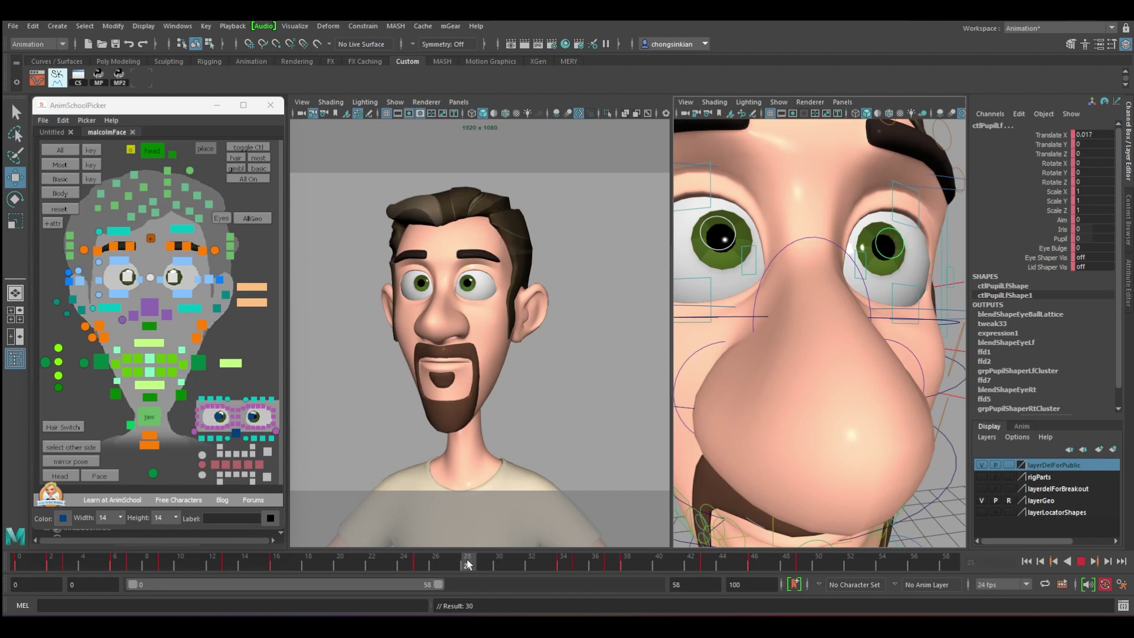
{"action": "left_click", "coordinate": [563, 564]}
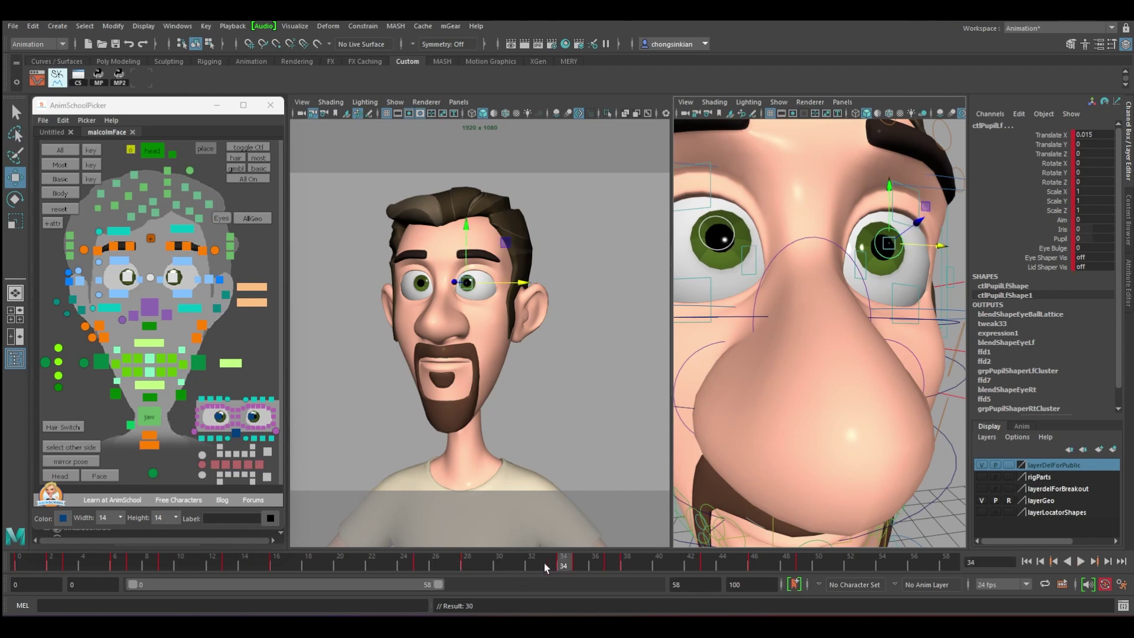
Step: Play back the full animation from frame 0 to review both blinks and the eye dart
{"action": "key", "text": "alt+v"}
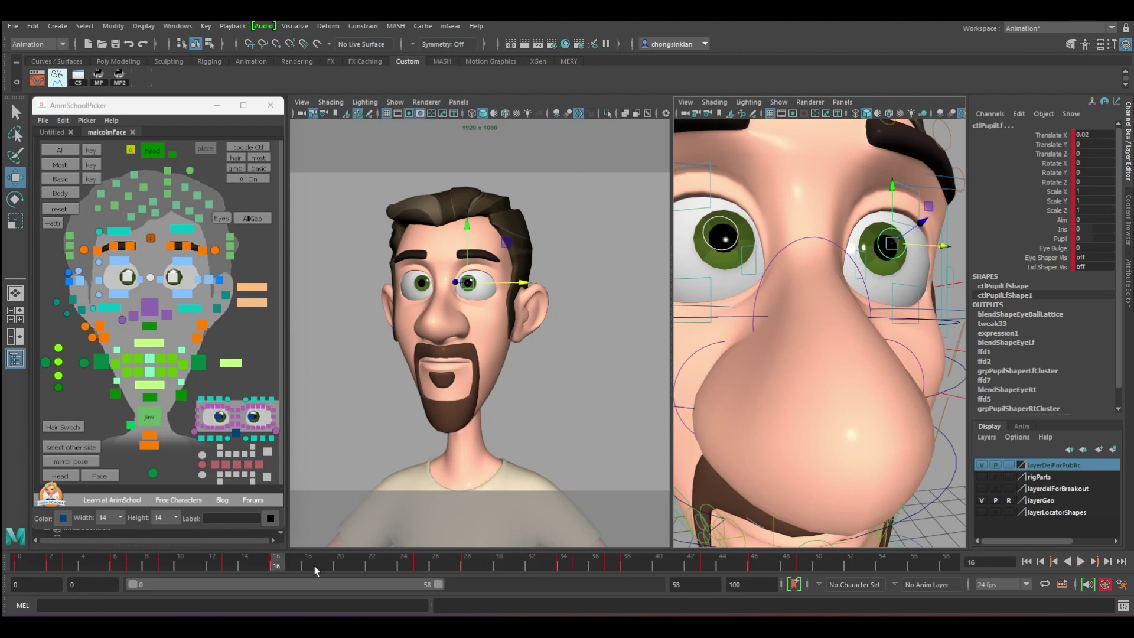
{"action": "key", "text": "alt+v"}
{"action": "key", "text": "alt+v"}
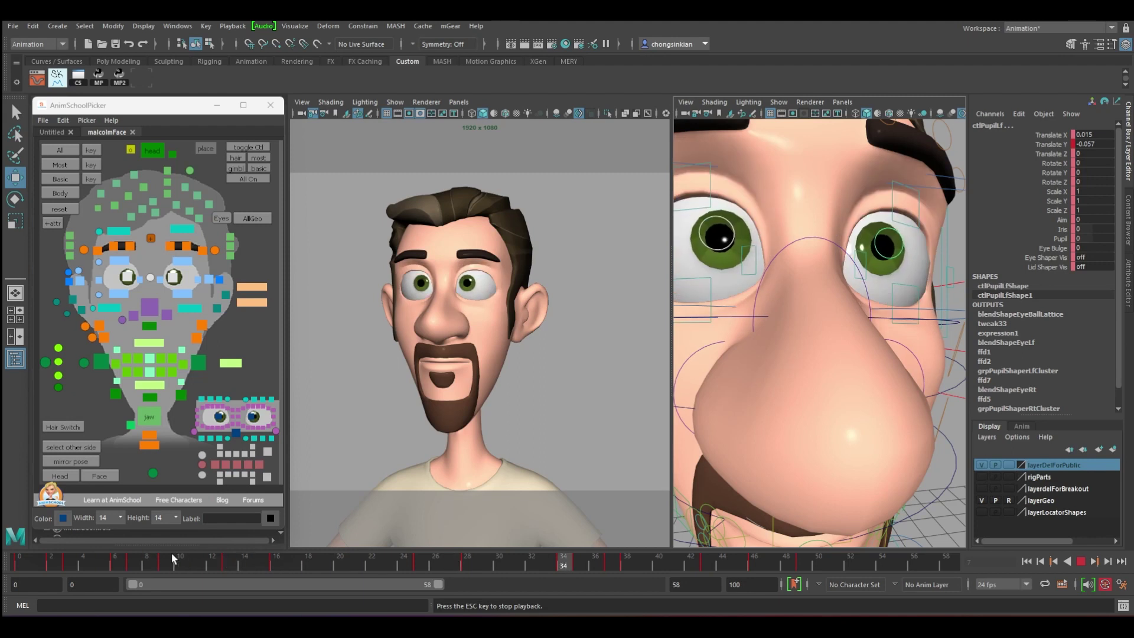
{"action": "key", "text": "q"}
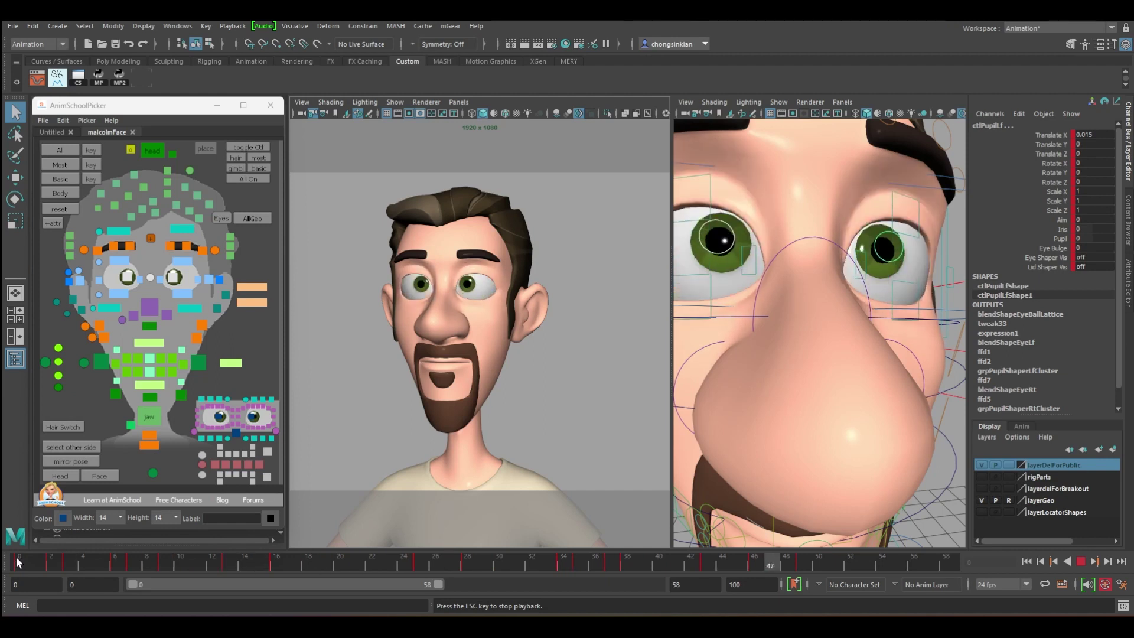
{"action": "left_click", "coordinate": [14, 560]}
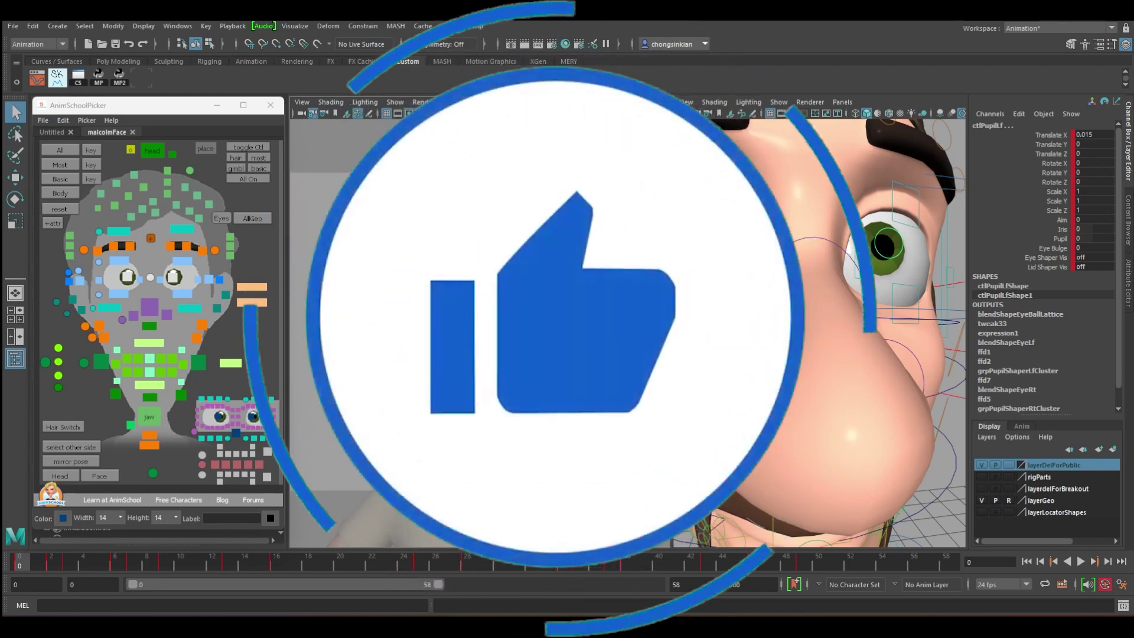
{"action": "key", "text": "alt+v"}
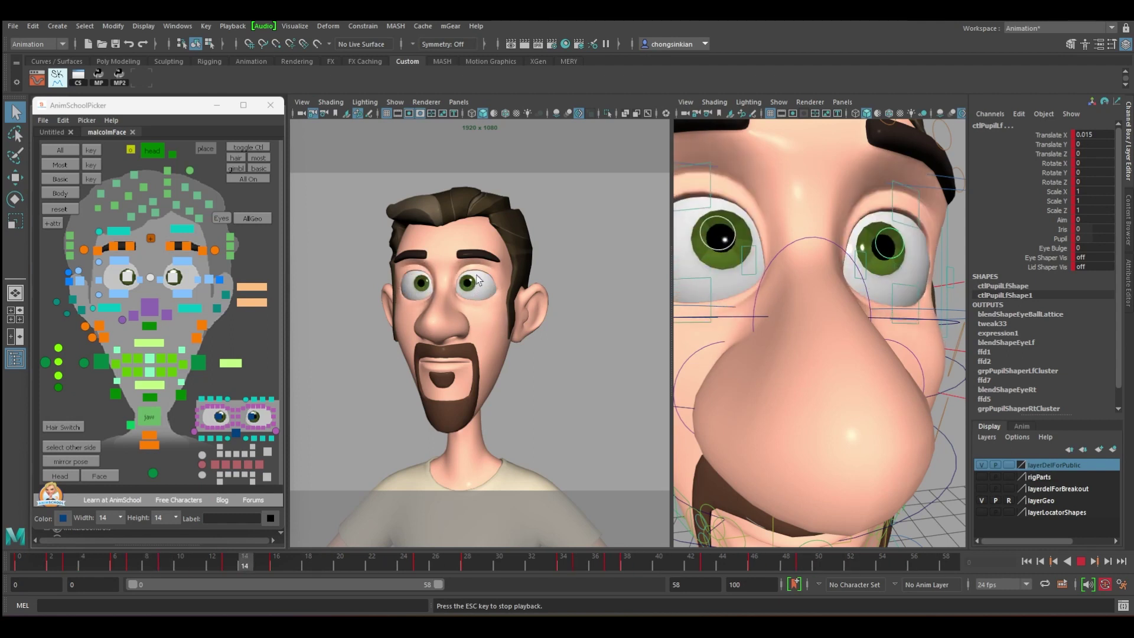
{"action": "key", "text": "Escape"}
Step: At frame 12, try moving the character's right eyelid inner-corner control to X 0.032, Y 0.042, and shift the outer-corner control
{"action": "right_click_drag", "start_coordinate": [870, 254], "coordinate": [841, 286], "text": "alt"}
{"action": "left_click_drag", "start_coordinate": [830, 288], "coordinate": [857, 304], "text": "alt"}
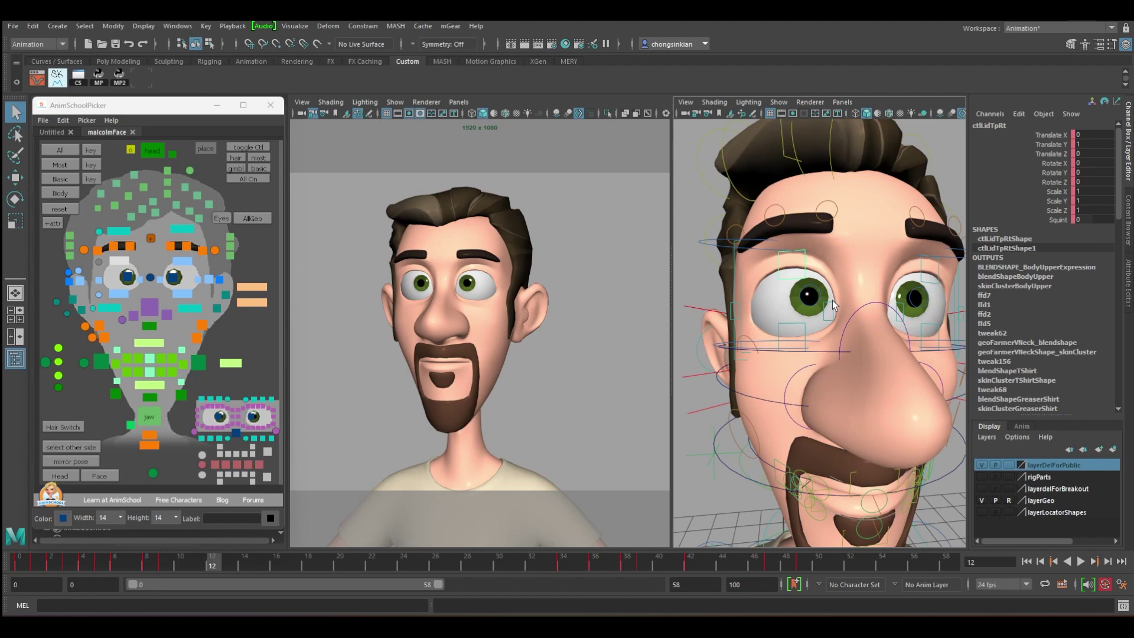
{"action": "left_click", "coordinate": [831, 300]}
{"action": "key", "text": "w"}
{"action": "mouse_move", "coordinate": [829, 310]}
{"action": "left_mouse_down"}
{"action": "mouse_move", "coordinate": [828, 296]}
{"action": "mouse_move", "coordinate": [829, 309]}
{"action": "left_mouse_up"}
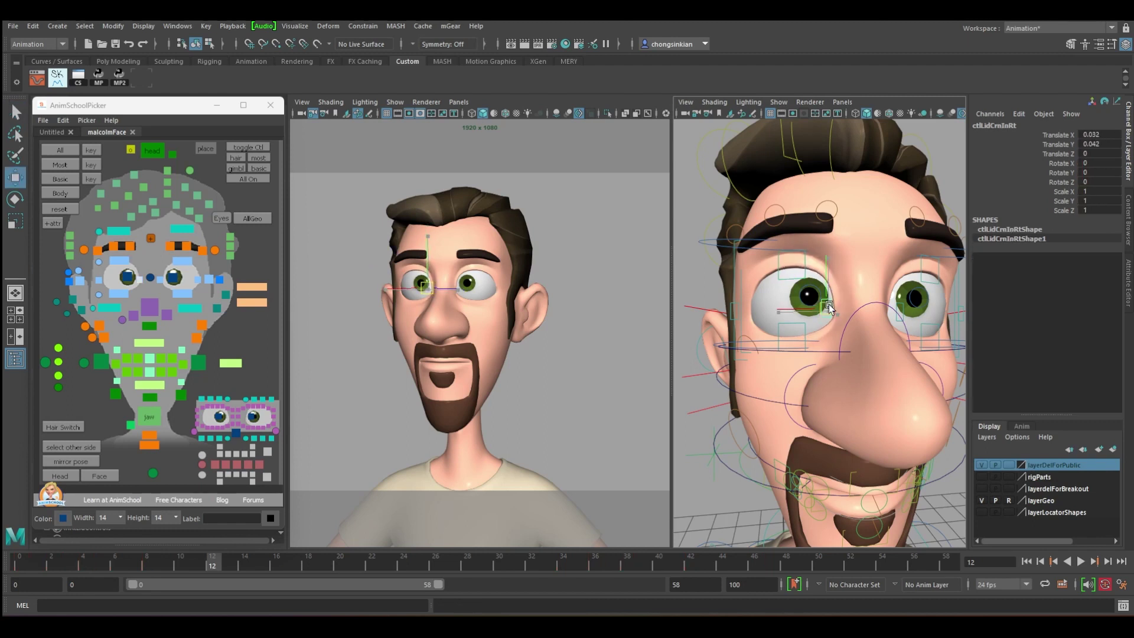
{"action": "left_click", "coordinate": [733, 301]}
{"action": "left_click_drag", "start_coordinate": [733, 301], "coordinate": [742, 307]}
{"action": "key", "text": "q"}
Step: Try moving the character's right inner brow control, and undo the move
{"action": "left_click", "coordinate": [836, 214]}
{"action": "key", "text": "w"}
{"action": "mouse_move", "coordinate": [838, 223]}
{"action": "left_mouse_down"}
{"action": "mouse_move", "coordinate": [824, 212]}
{"action": "mouse_move", "coordinate": [855, 228]}
{"action": "left_mouse_up"}
{"action": "key", "text": "q"}
{"action": "key", "text": "ctrl+z"}
Step: Examine the inner brow control on the character's left and the nose control on the right
{"action": "middle_click_drag", "start_coordinate": [905, 302], "coordinate": [852, 298], "text": "alt"}
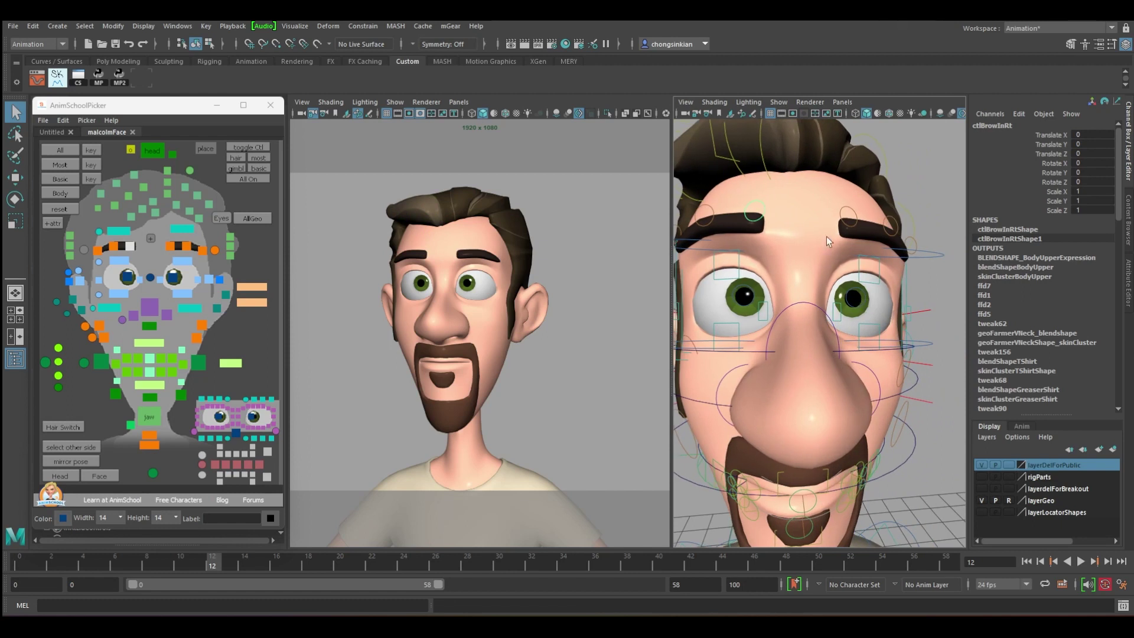
{"action": "left_click", "coordinate": [848, 224]}
{"action": "key", "text": "w"}
{"action": "key", "text": "q"}
{"action": "left_click", "coordinate": [725, 376]}
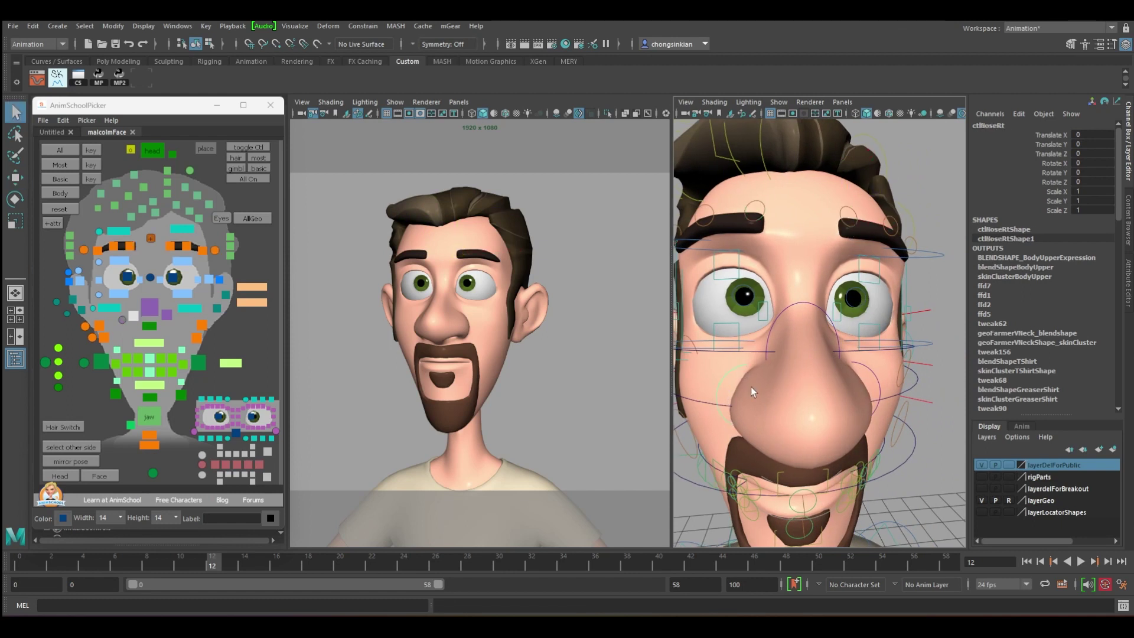
{"action": "left_click_drag", "start_coordinate": [750, 387], "coordinate": [758, 378], "text": "alt"}
{"action": "key", "text": "w"}
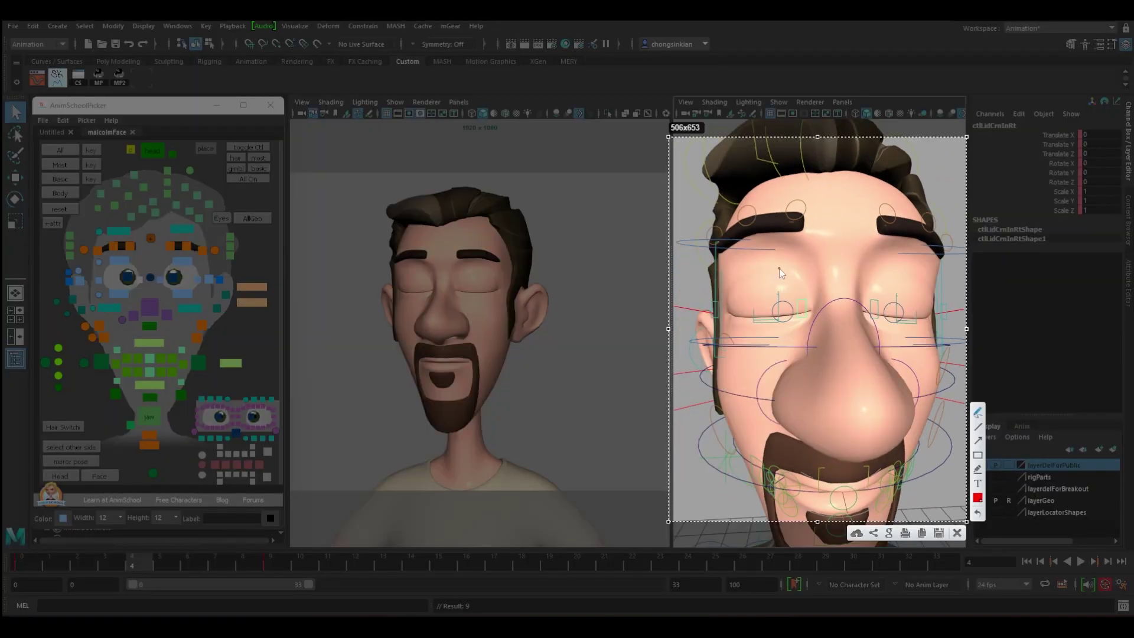
Step: Mark up the screen capture with freehand strokes around the closed right eye's lids, corners, cheek and inner brow
{"action": "left_click_drag", "start_coordinate": [762, 269], "coordinate": [808, 286]}
{"action": "left_click_drag", "start_coordinate": [765, 338], "coordinate": [792, 333]}
{"action": "mouse_move", "coordinate": [728, 295]}
{"action": "left_mouse_down"}
{"action": "mouse_move", "coordinate": [739, 291]}
{"action": "mouse_move", "coordinate": [739, 326]}
{"action": "left_mouse_up"}
{"action": "mouse_move", "coordinate": [770, 371]}
{"action": "left_mouse_down"}
{"action": "mouse_move", "coordinate": [799, 342]}
{"action": "mouse_move", "coordinate": [804, 354]}
{"action": "left_mouse_up"}
{"action": "left_click_drag", "start_coordinate": [798, 229], "coordinate": [812, 258]}
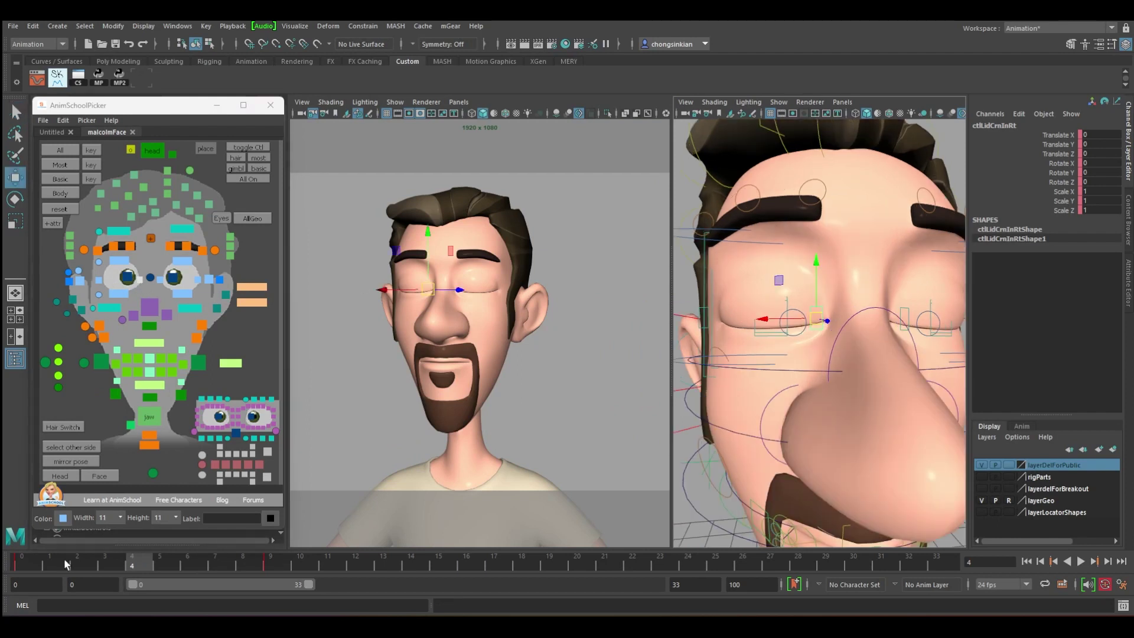
Step: At frame 4, move the character's right eyelid inner-corner control to X -0.066, Y 0.095
{"action": "left_click_drag", "start_coordinate": [63, 559], "coordinate": [127, 555]}
{"action": "left_click", "coordinate": [129, 560]}
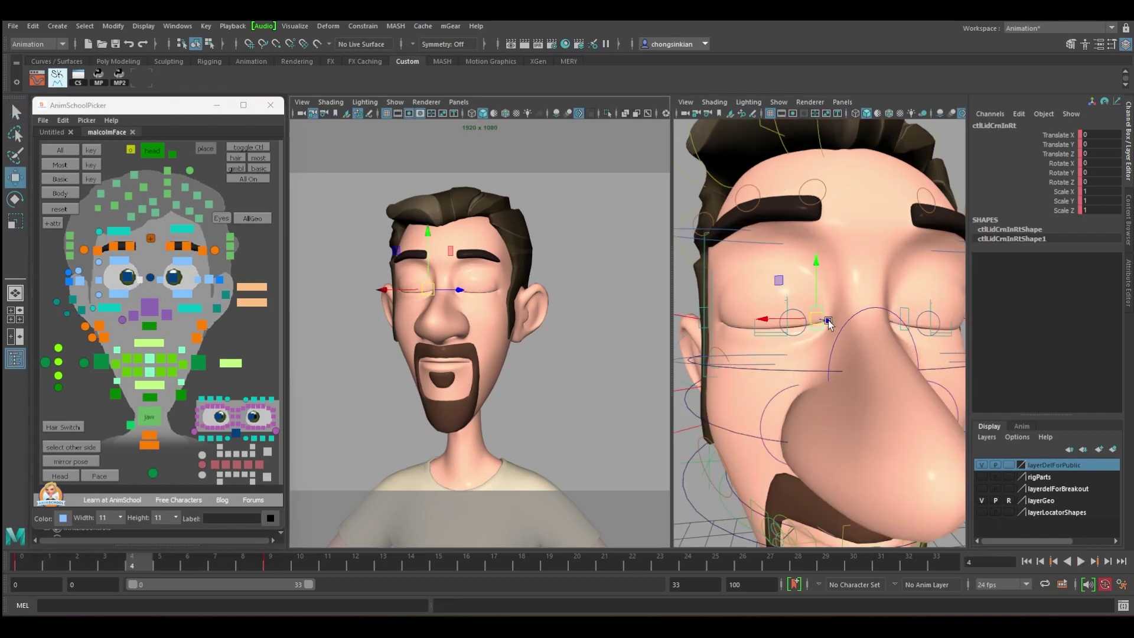
{"action": "left_click_drag", "start_coordinate": [818, 325], "coordinate": [825, 318]}
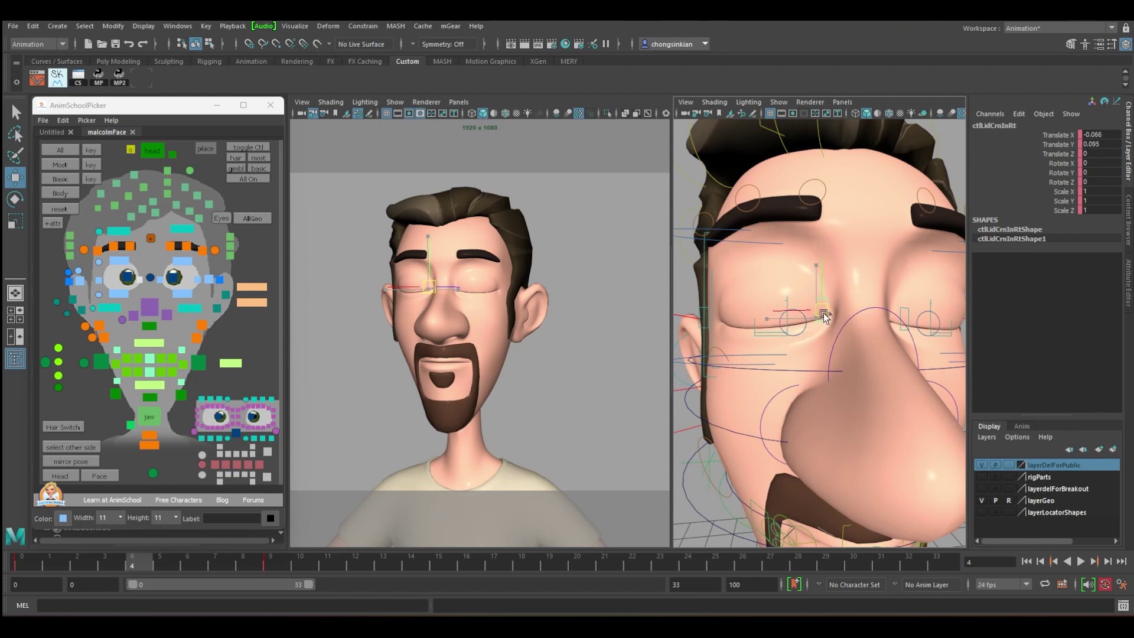
Step: At frame 4, move the character's right eyelid outer-corner control to X -0.15, Y -0.007
{"action": "left_click", "coordinate": [99, 281]}
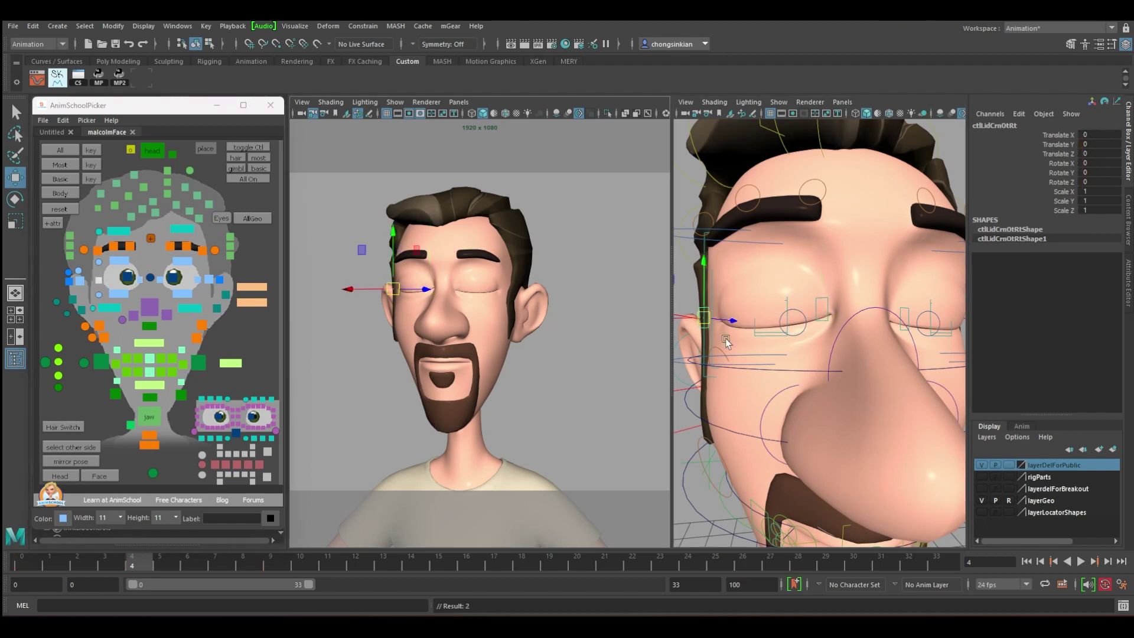
{"action": "left_click_drag", "start_coordinate": [725, 339], "coordinate": [758, 323], "text": "alt"}
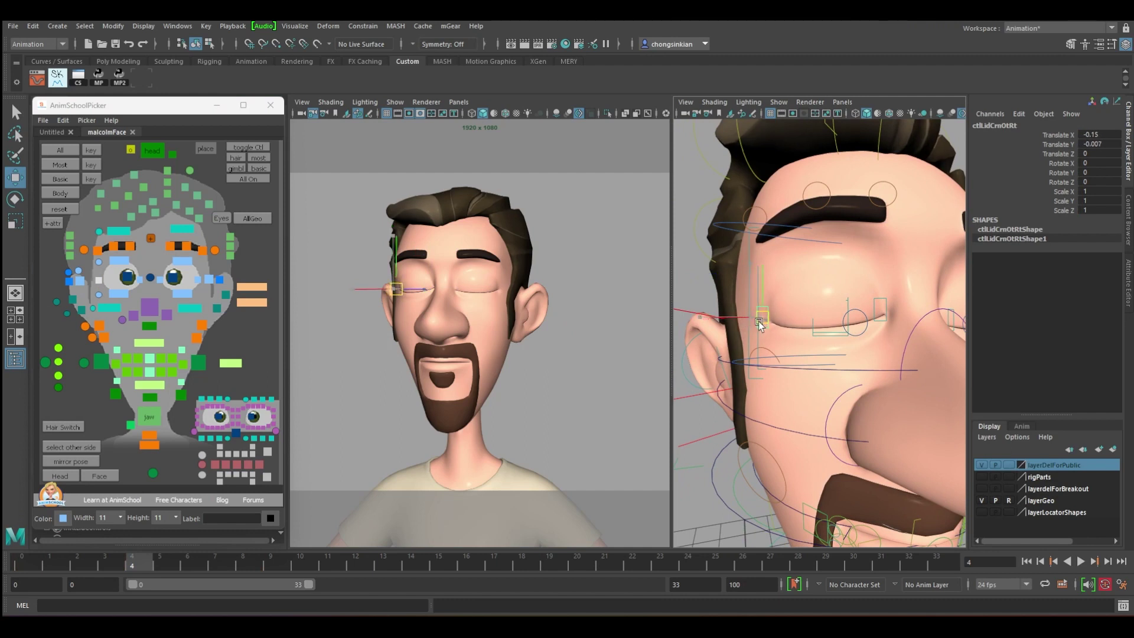
{"action": "key", "text": "q"}
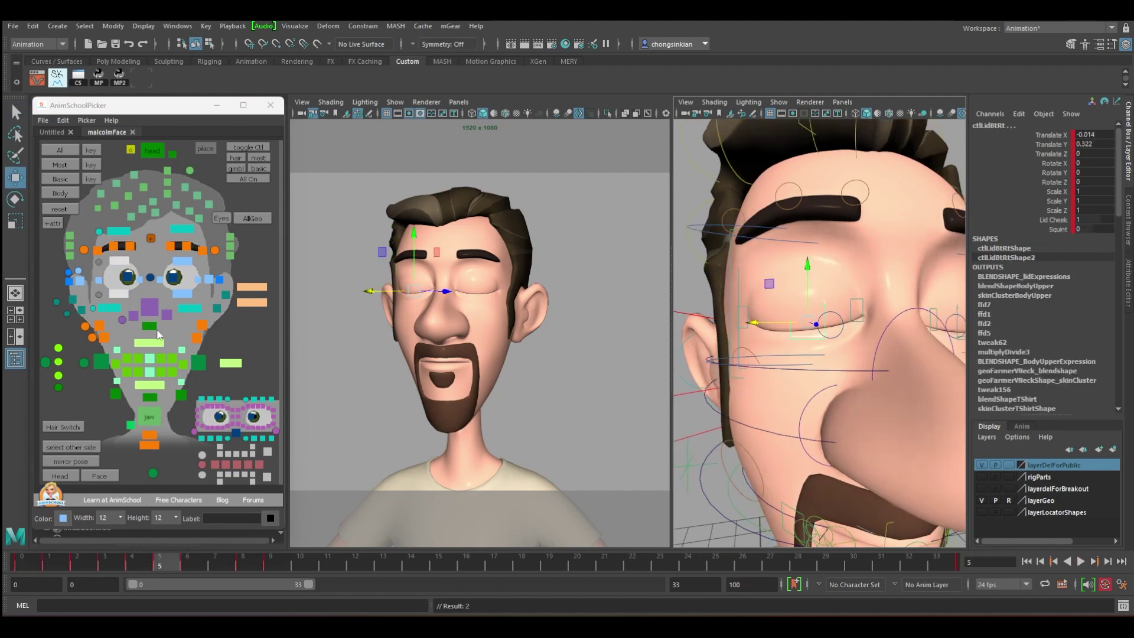
Step: At frame 4, key the character's left eyelid inner-corner control at X -0.079, Y 0.103, and shift the outer-corner control slightly inward
{"action": "key", "text": "q"}
{"action": "left_click", "coordinate": [160, 280]}
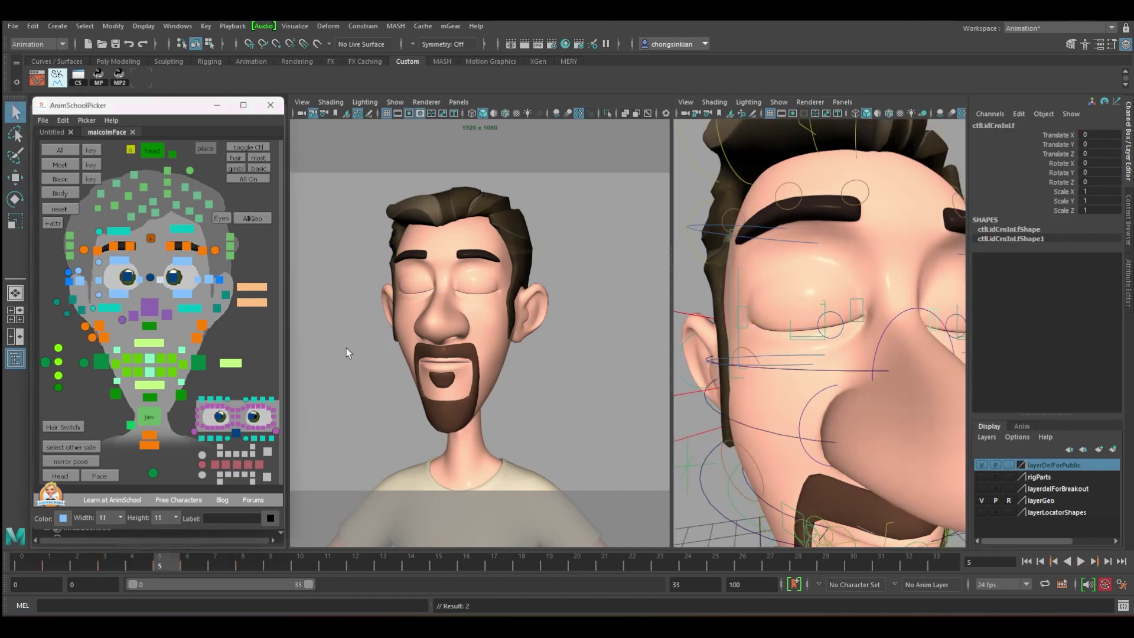
{"action": "middle_click_drag", "start_coordinate": [872, 349], "coordinate": [714, 367], "text": "alt"}
{"action": "left_click_drag", "start_coordinate": [72, 561], "coordinate": [272, 561]}
{"action": "left_click", "coordinate": [132, 561]}
{"action": "key", "text": "w"}
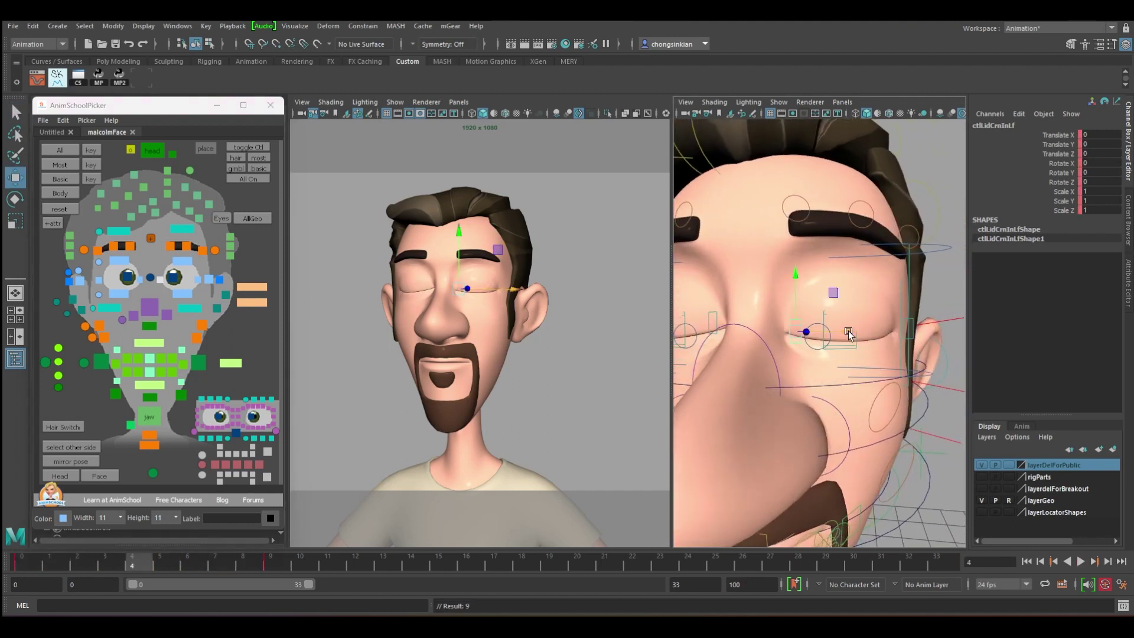
{"action": "left_click_drag", "start_coordinate": [848, 333], "coordinate": [862, 349]}
{"action": "key", "text": "s"}
{"action": "key", "text": "q"}
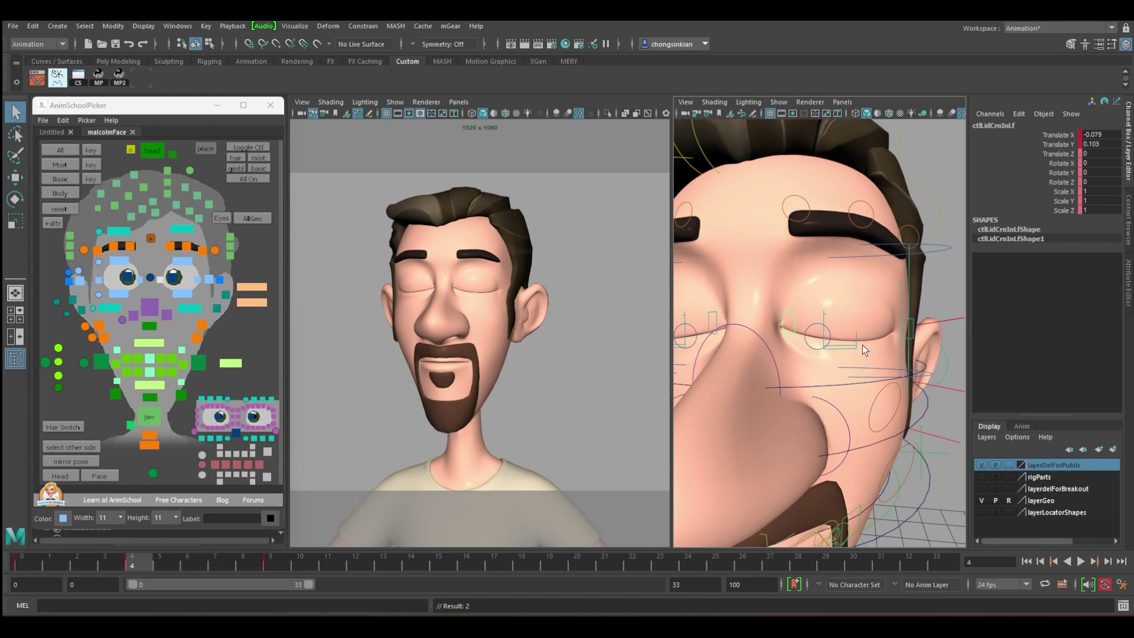
{"action": "key", "text": "w"}
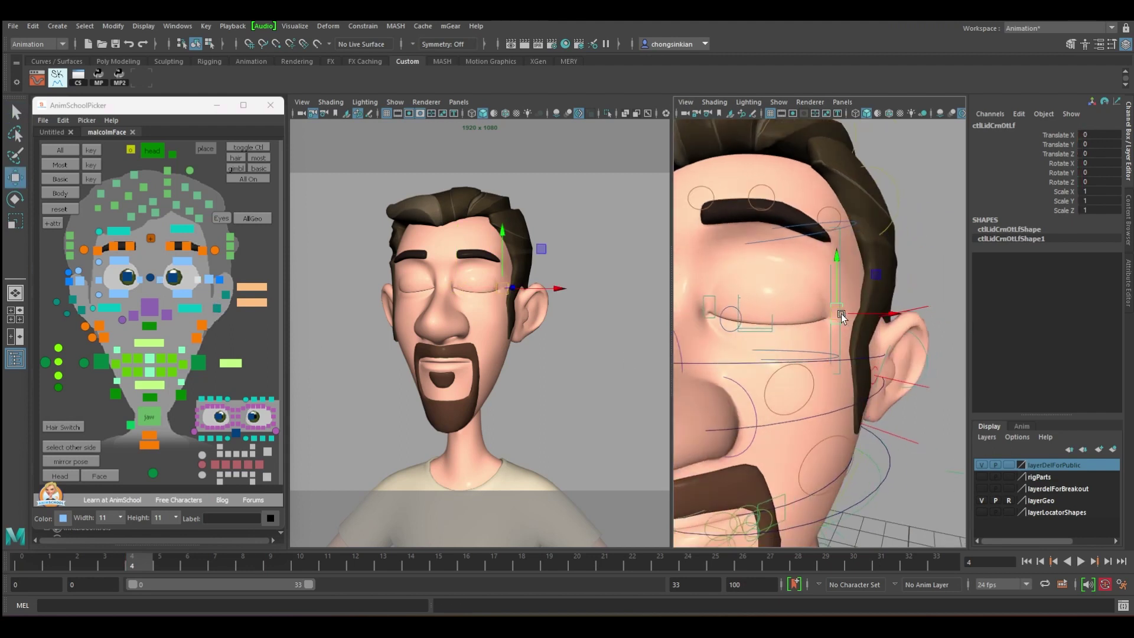
{"action": "left_click_drag", "start_coordinate": [841, 313], "coordinate": [834, 312]}
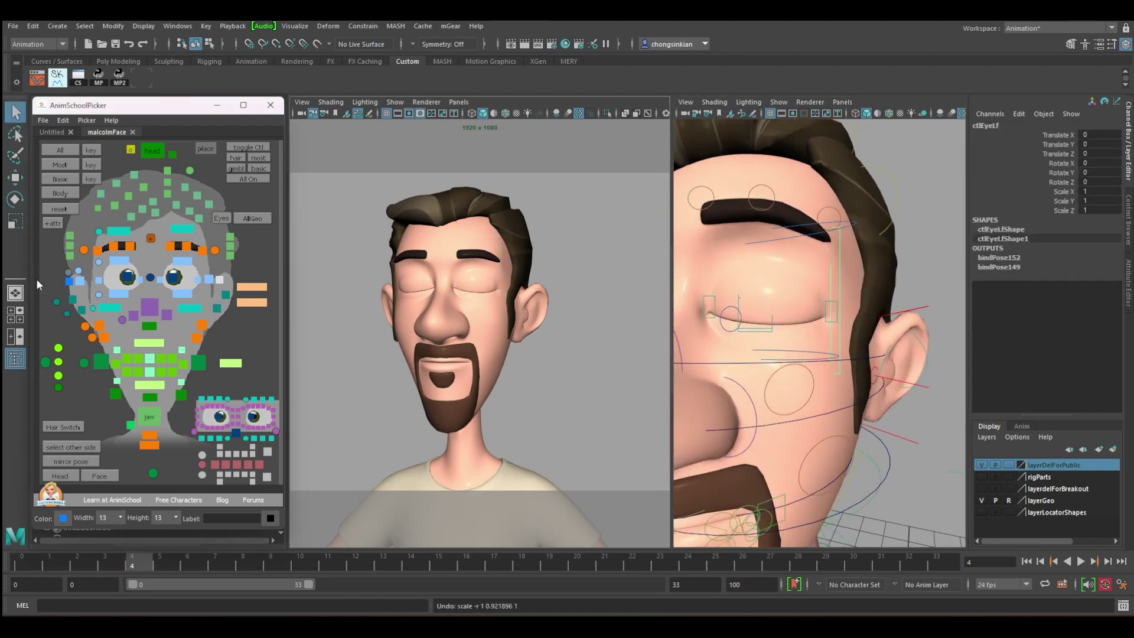
Step: Try moving and vertically scaling the character's left eye control at frame 4, and undo the changes
{"action": "key", "text": "w"}
{"action": "key", "text": "r"}
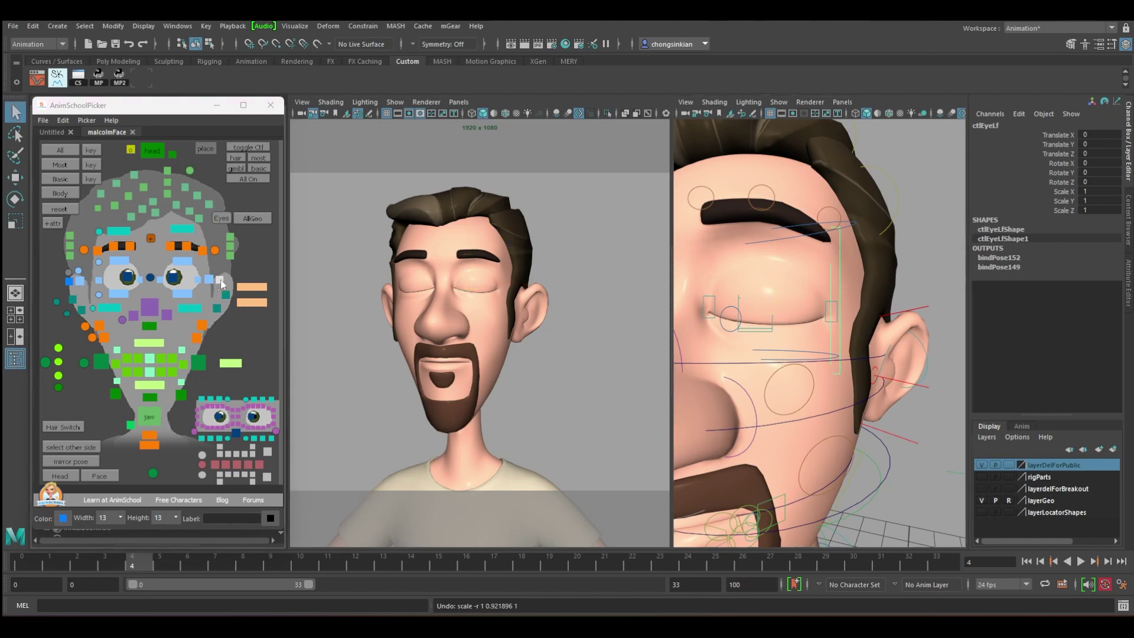
{"action": "key", "text": "w"}
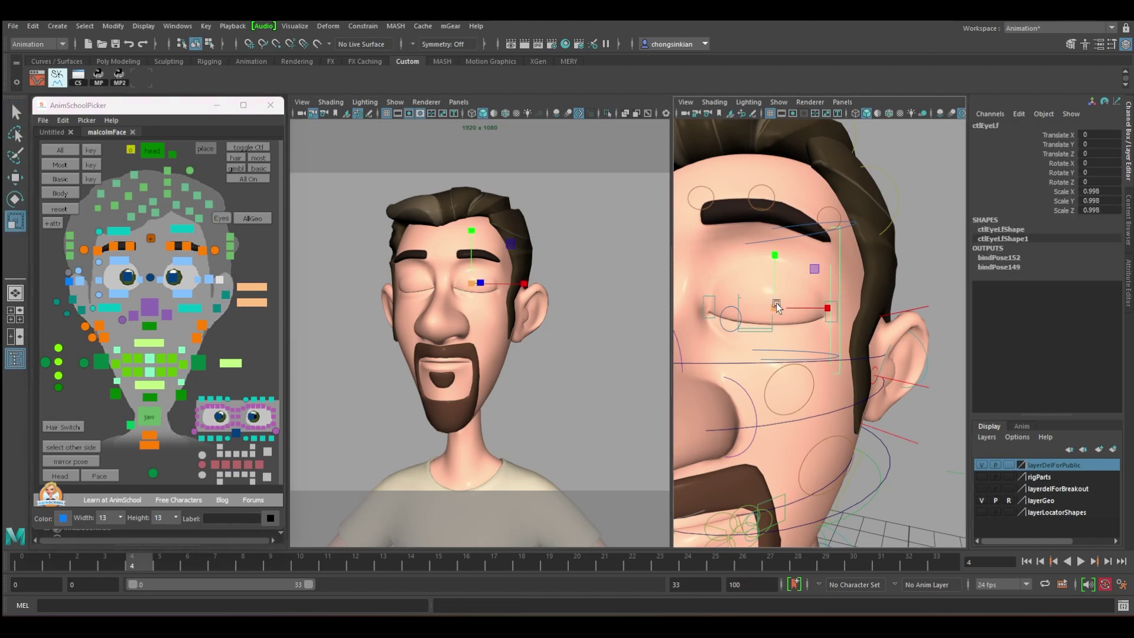
{"action": "left_click_drag", "start_coordinate": [772, 306], "coordinate": [771, 302]}
{"action": "key", "text": "ctrl+z"}
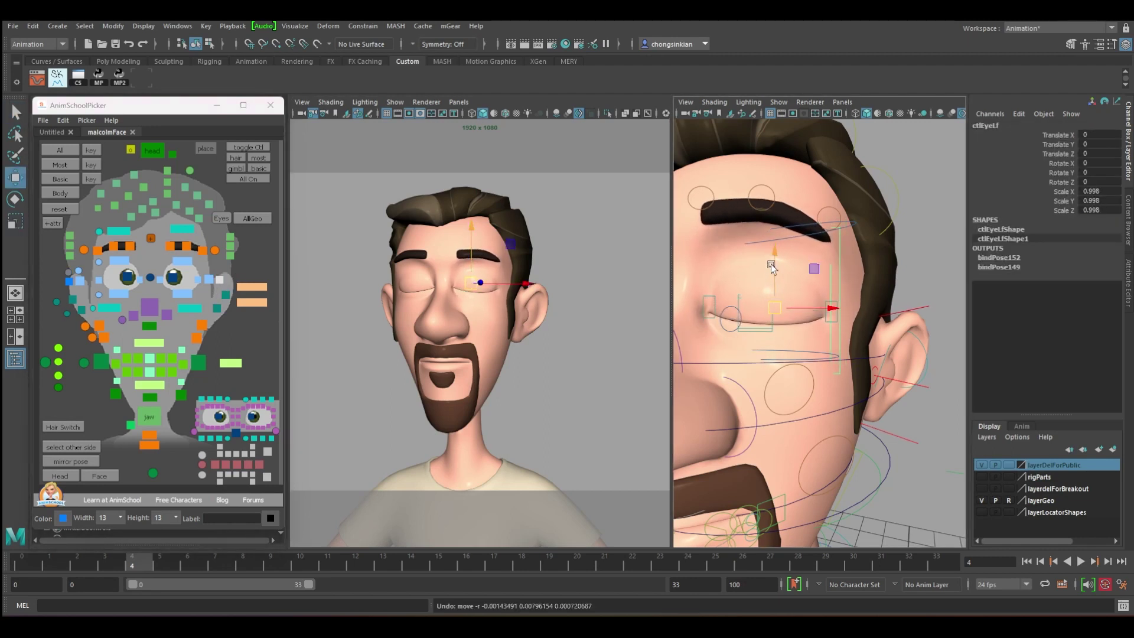
{"action": "key", "text": "r"}
{"action": "left_click_drag", "start_coordinate": [774, 256], "coordinate": [774, 298]}
{"action": "key", "text": "ctrl+z"}
Step: Key the left eye control at frames 0 and 9, and at frame 4 set Scale X and Y to 0.976 and Translate X to -0.005
{"action": "left_click", "coordinate": [32, 564]}
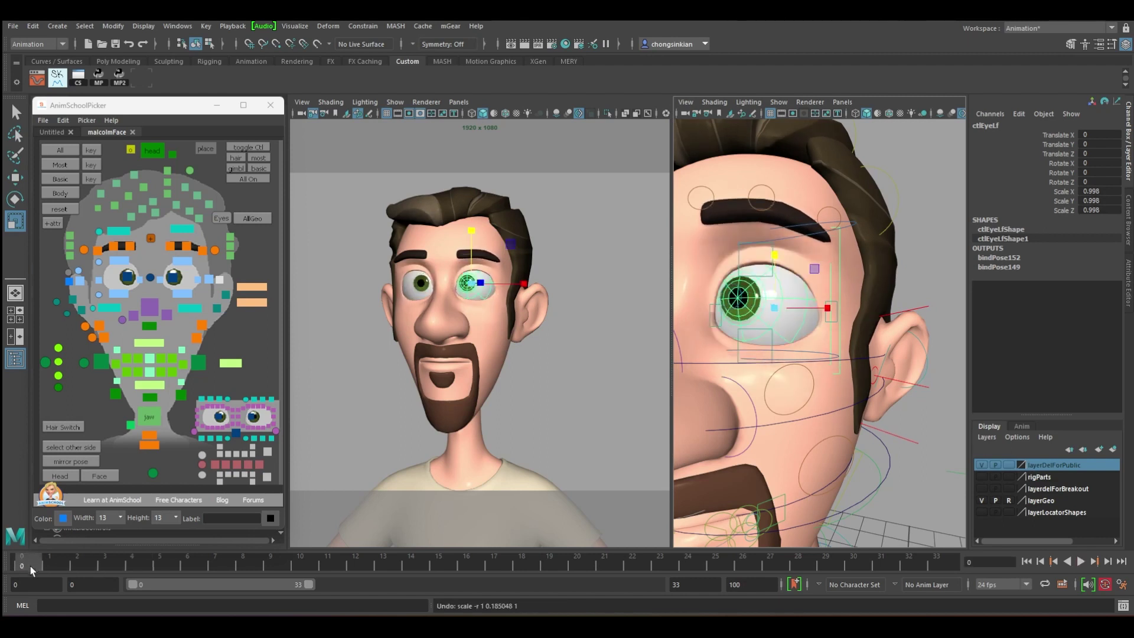
{"action": "key", "text": "s"}
{"action": "left_click", "coordinate": [269, 559]}
{"action": "left_click_drag", "start_coordinate": [269, 559], "coordinate": [132, 561]}
{"action": "left_click_drag", "start_coordinate": [776, 258], "coordinate": [827, 311]}
{"action": "key", "text": "w"}
{"action": "left_click_drag", "start_coordinate": [767, 338], "coordinate": [806, 349], "text": "alt"}
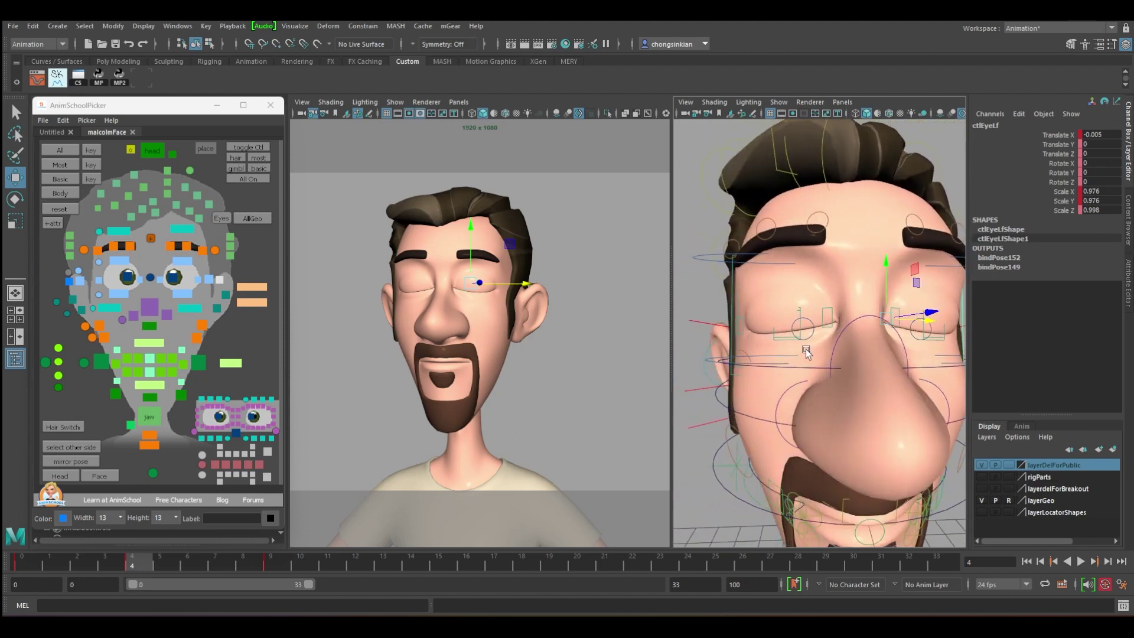
Step: Key the right eye control at frames 0 and 9, and at frame 4 set Scale X 0.965, Scale Y 0.978 and Translate X -0.004
{"action": "left_click", "coordinate": [69, 282]}
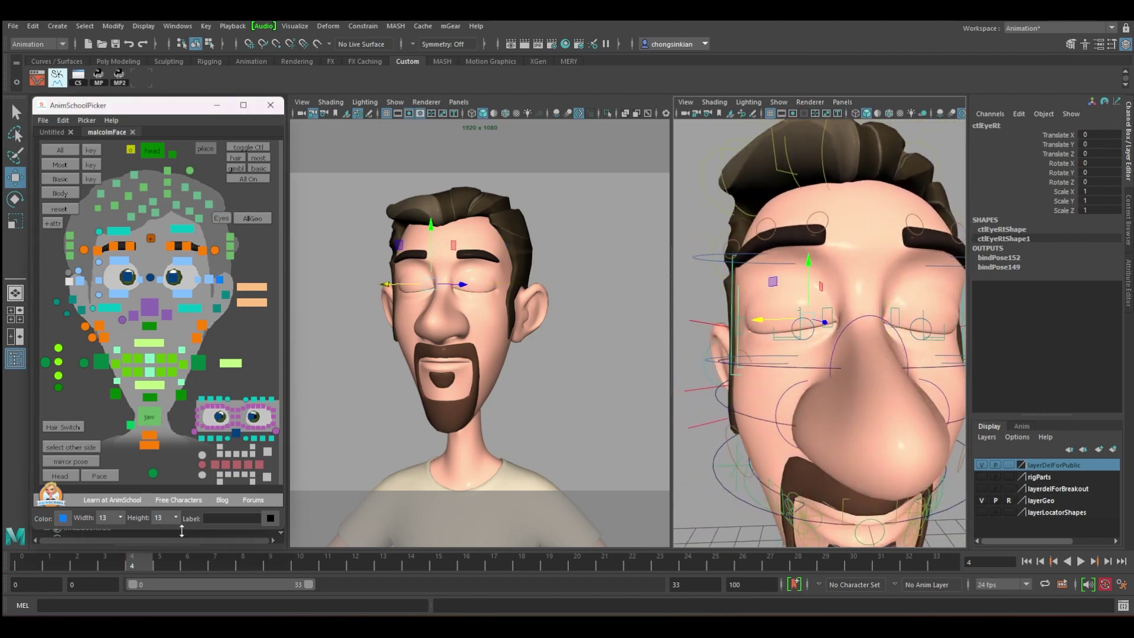
{"action": "left_click", "coordinate": [28, 561]}
{"action": "key", "text": "s"}
{"action": "left_click_drag", "start_coordinate": [73, 564], "coordinate": [267, 557]}
{"action": "key", "text": "alt+v"}
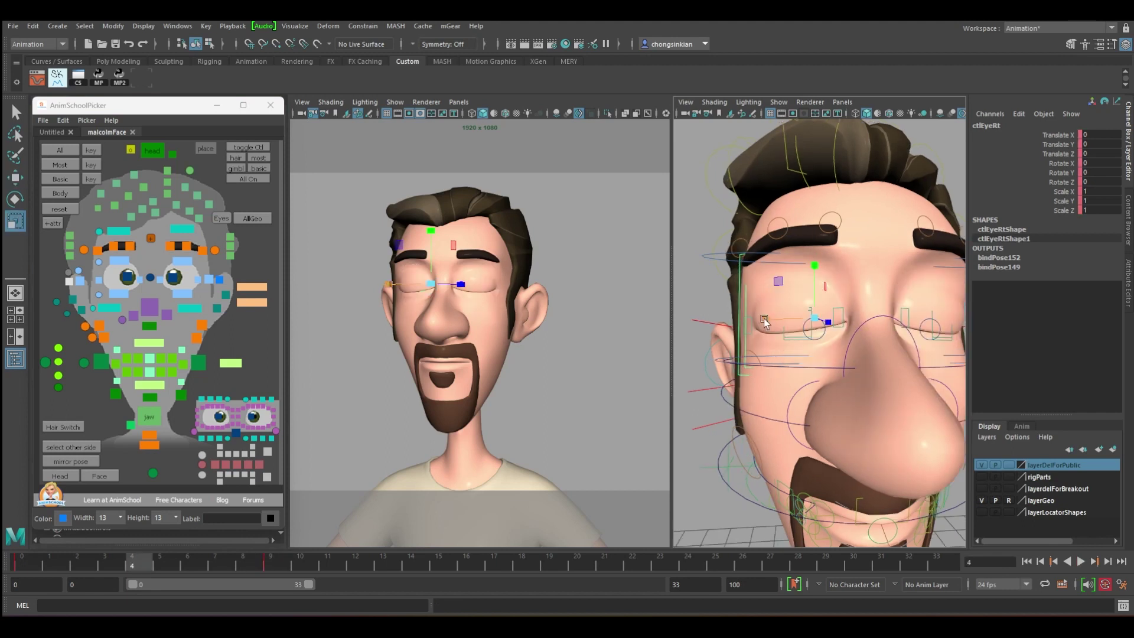
{"action": "key", "text": "r"}
{"action": "left_click_drag", "start_coordinate": [765, 321], "coordinate": [770, 323]}
{"action": "key", "text": "w"}
{"action": "left_click", "coordinate": [133, 561]}
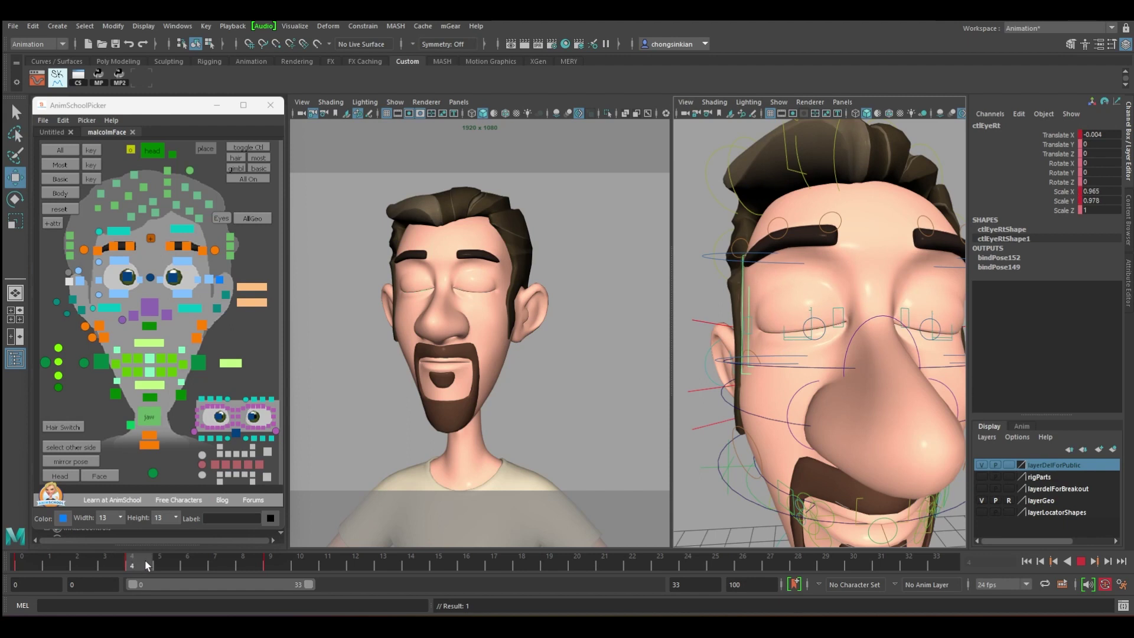
Step: Copy the frame 4 pose of both eye controls to frame 6 and key it there
{"action": "left_click_drag", "start_coordinate": [151, 565], "coordinate": [198, 561]}
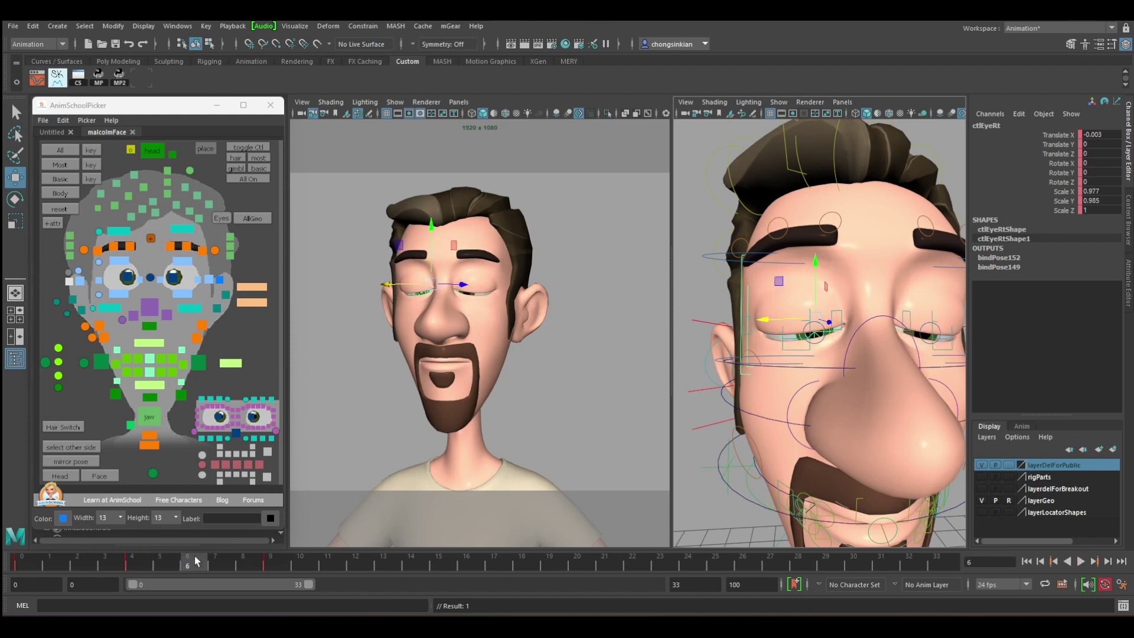
{"action": "left_click", "coordinate": [69, 273]}
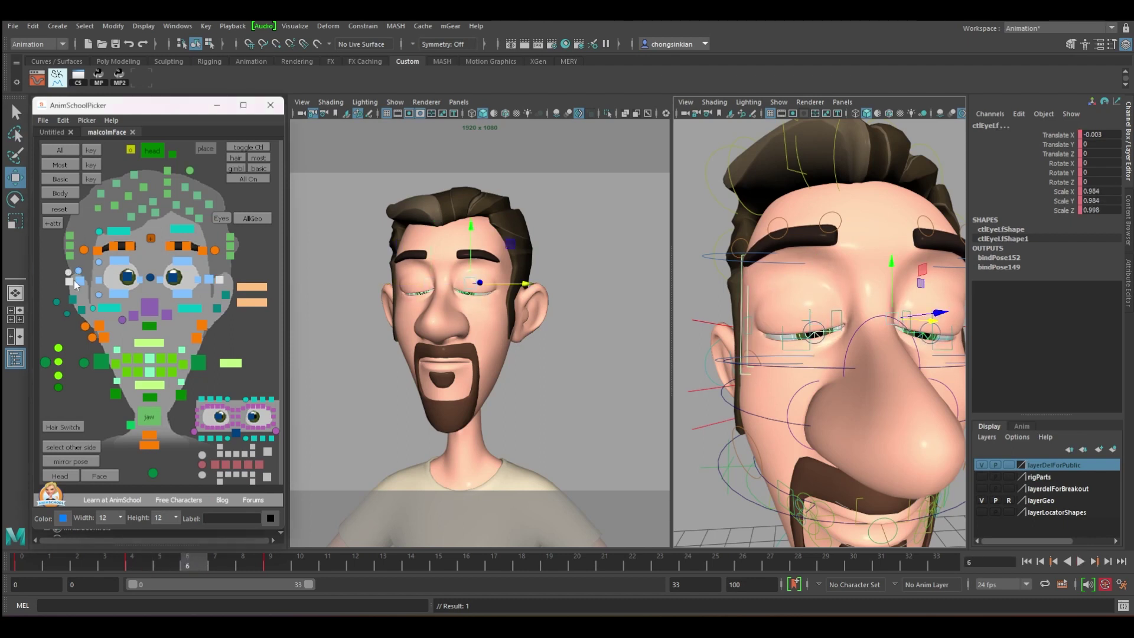
{"action": "left_click", "coordinate": [142, 562]}
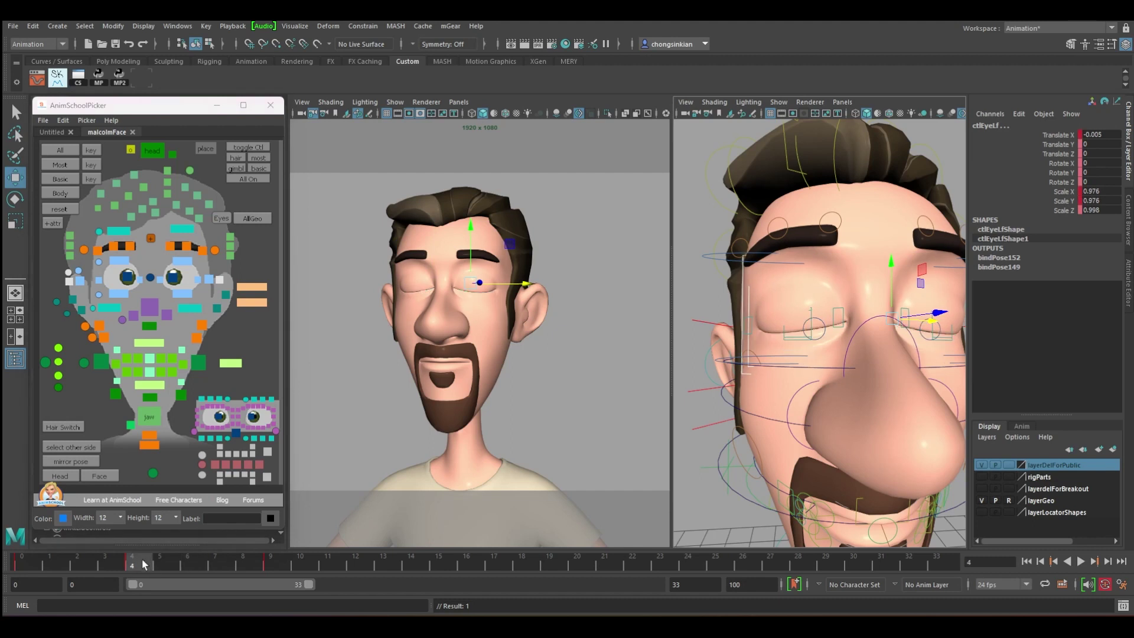
{"action": "middle_click_drag", "start_coordinate": [142, 562], "coordinate": [199, 556]}
{"action": "key", "text": "s"}
{"action": "left_click_drag", "start_coordinate": [148, 564], "coordinate": [192, 562]}
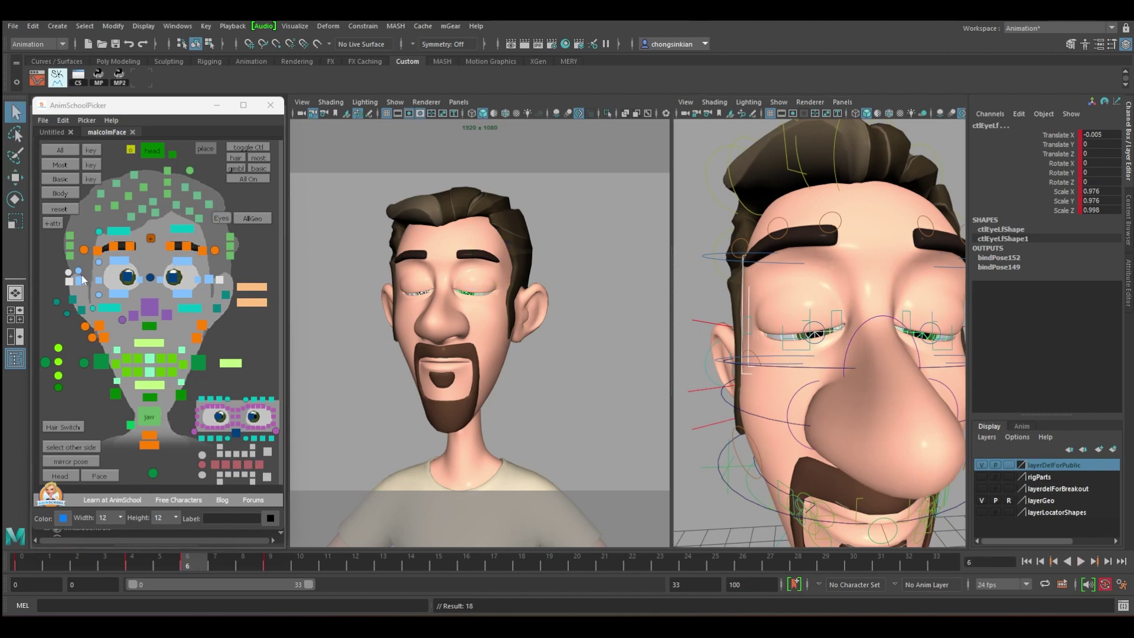
Step: Examine the shape of both eyes through the blink by playing and scrubbing frames 0 to 10
{"action": "key", "text": "r"}
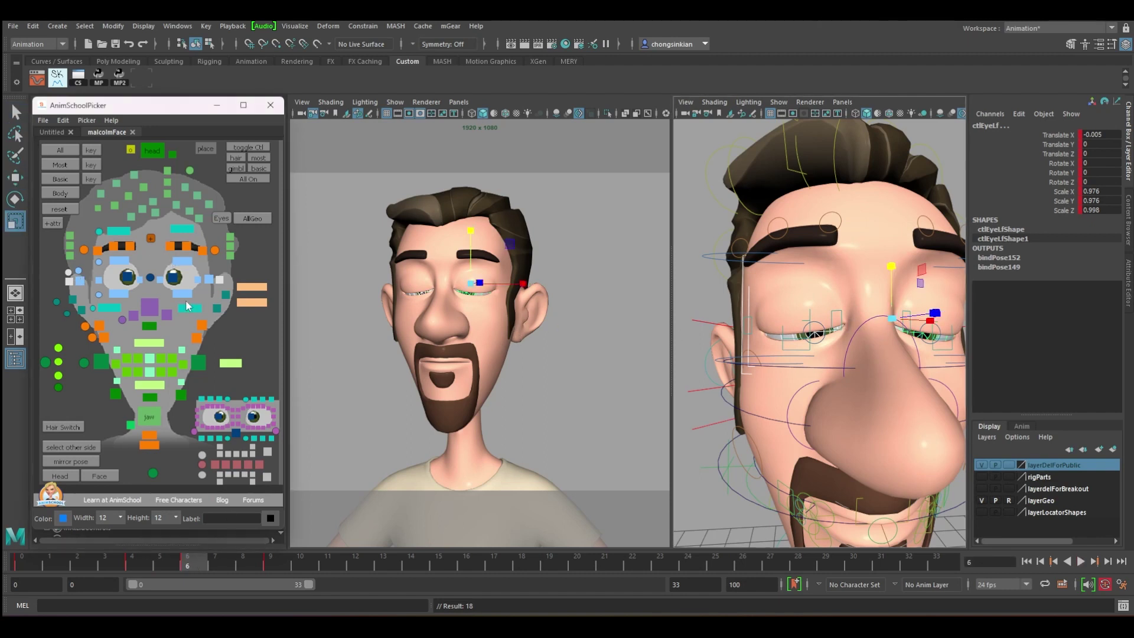
{"action": "left_click", "coordinate": [71, 281]}
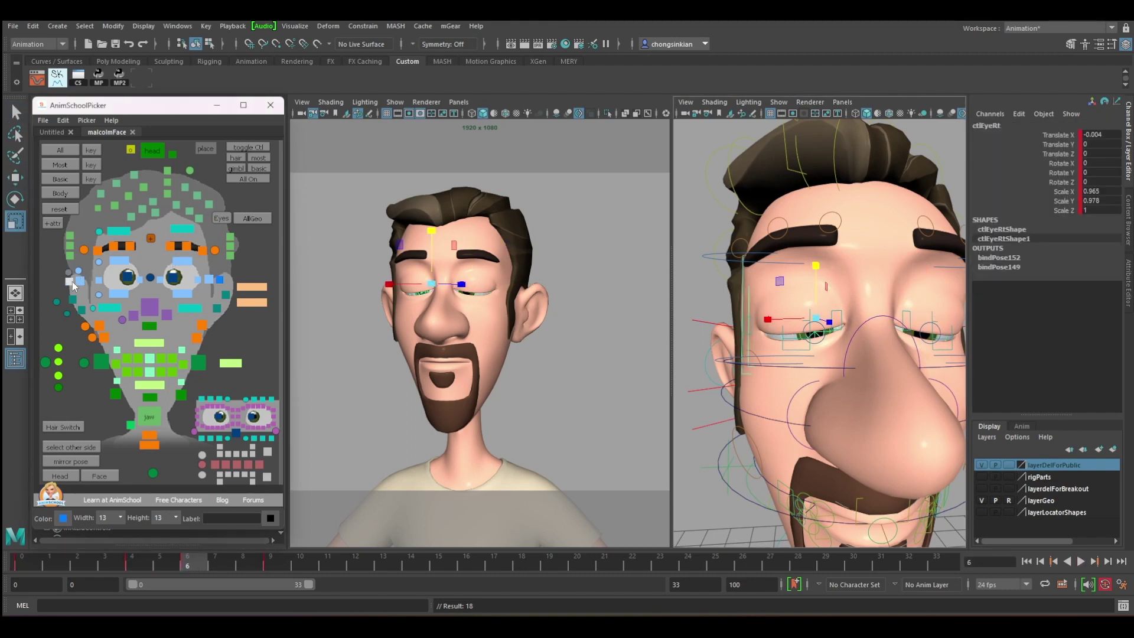
{"action": "left_click", "coordinate": [221, 281]}
{"action": "left_click_drag", "start_coordinate": [827, 330], "coordinate": [850, 328], "text": "alt"}
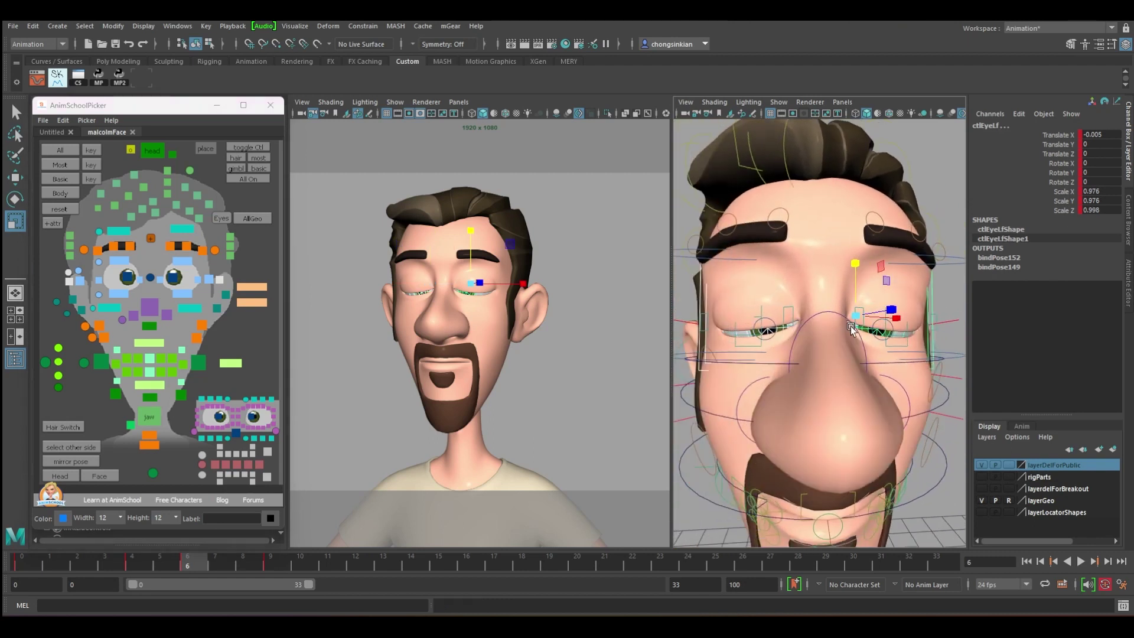
{"action": "mouse_move", "coordinate": [178, 559]}
{"action": "left_mouse_down"}
{"action": "mouse_move", "coordinate": [72, 563]}
{"action": "mouse_move", "coordinate": [180, 563]}
{"action": "left_mouse_up"}
{"action": "key", "text": "alt+v"}
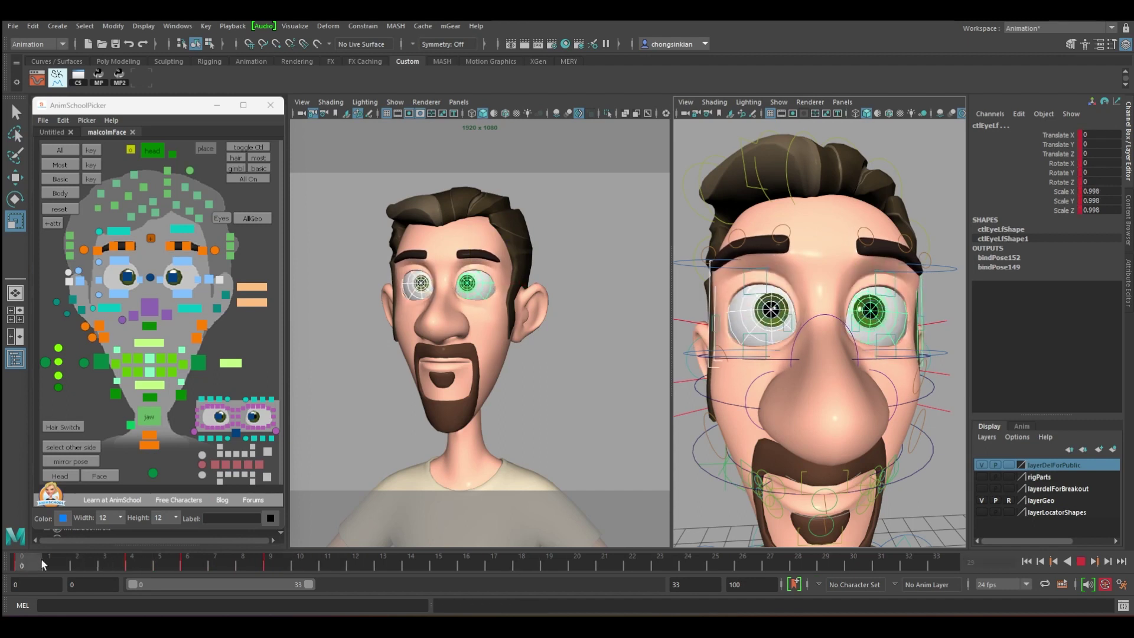
{"action": "left_click", "coordinate": [123, 560]}
{"action": "left_click_drag", "start_coordinate": [123, 561], "coordinate": [220, 562]}
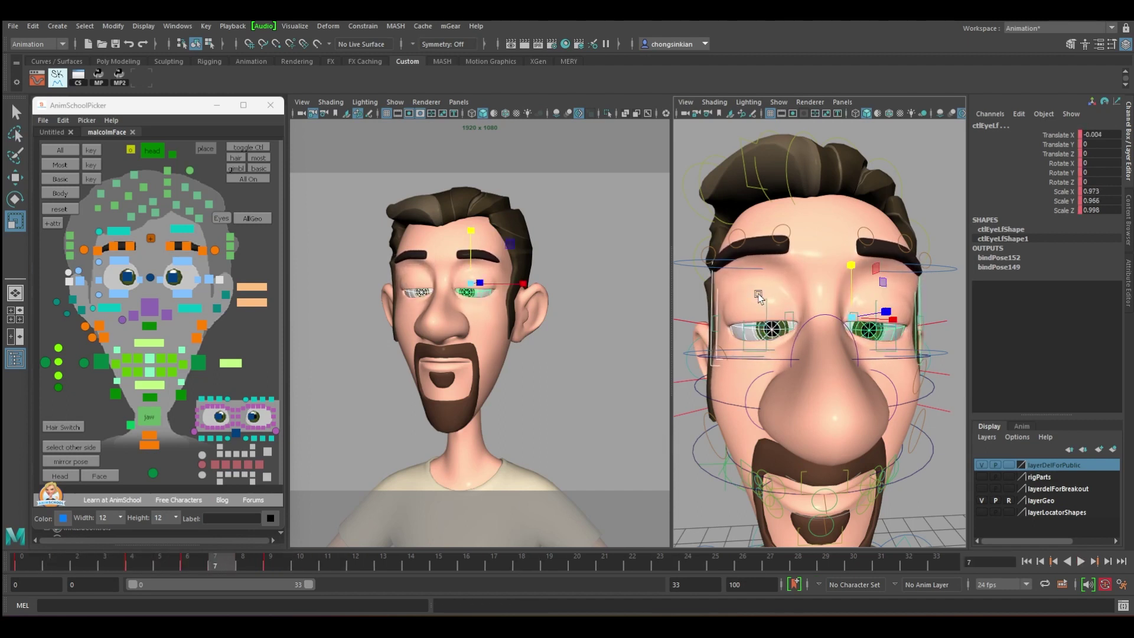
{"action": "left_click_drag", "start_coordinate": [118, 561], "coordinate": [302, 561]}
Step: Select all the brow controls on both sides and key them at frames 0 and 9
{"action": "key", "text": "q"}
{"action": "left_click", "coordinate": [782, 236]}
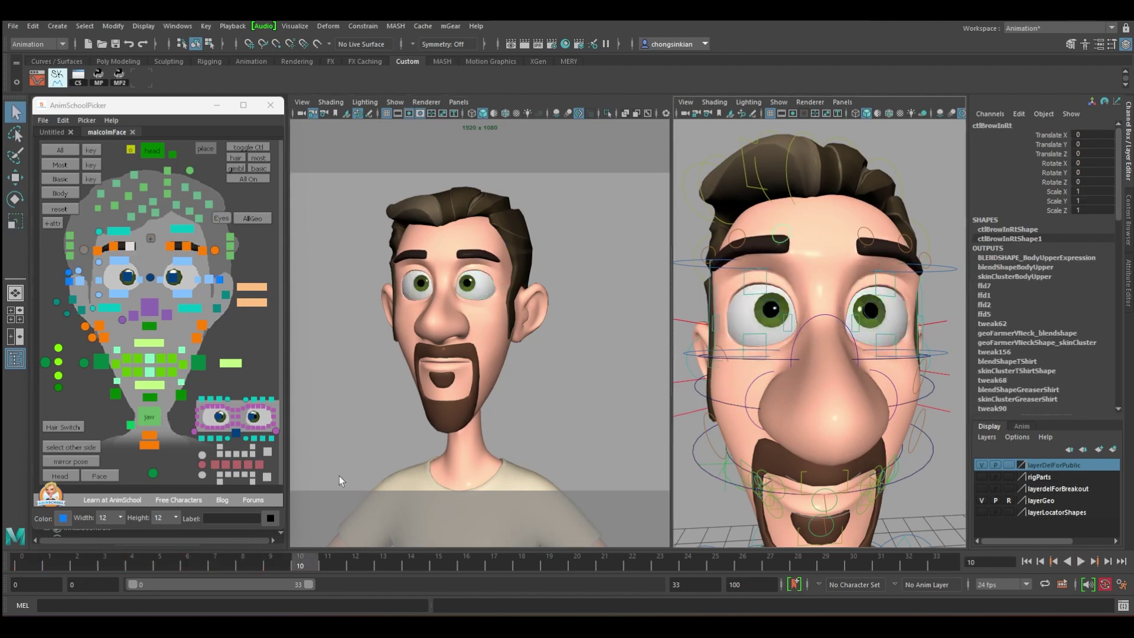
{"action": "left_click", "coordinate": [101, 248]}
{"action": "left_click", "coordinate": [84, 251]}
{"action": "left_click", "coordinate": [150, 239]}
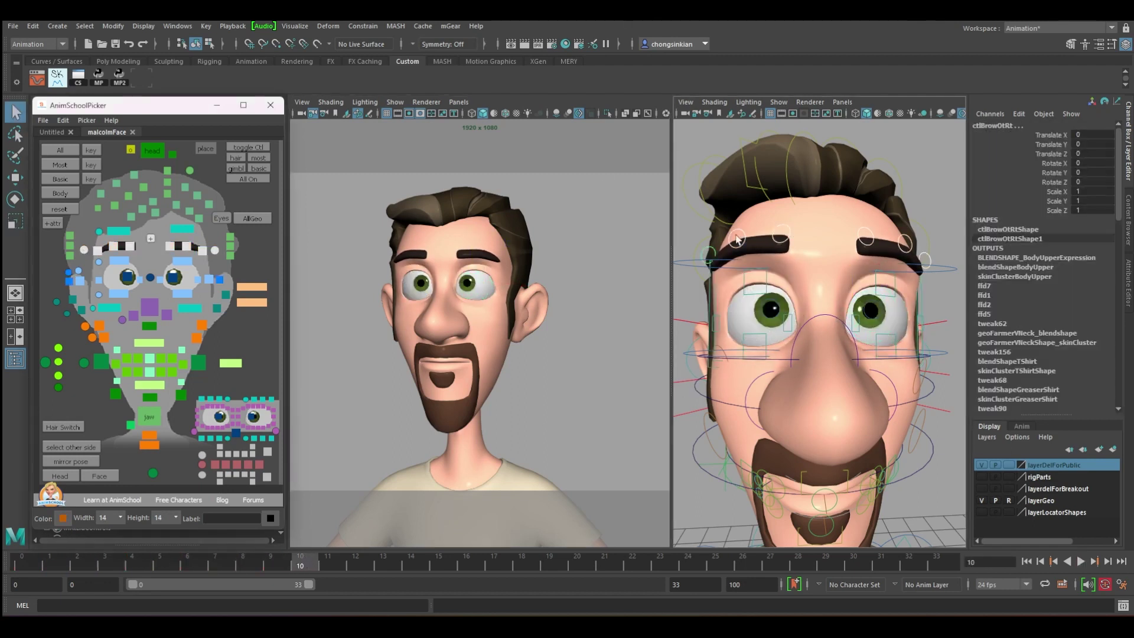
{"action": "key", "text": "alt+v"}
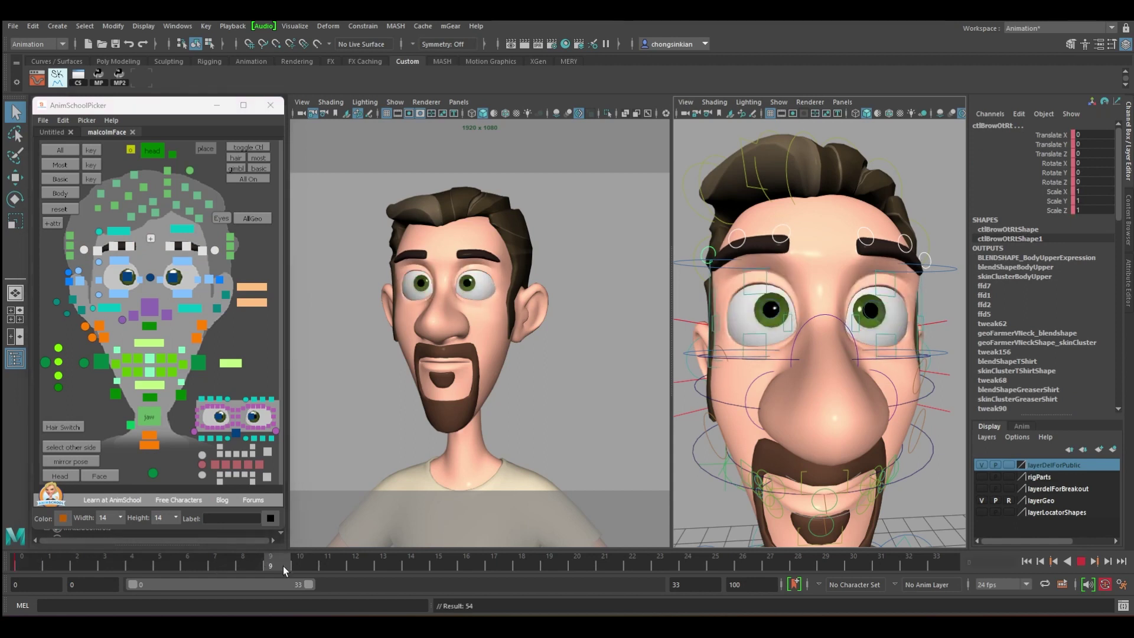
Step: At frame 5, lower all the brow controls together to Translate Y -0.067
{"action": "left_click", "coordinate": [167, 562]}
{"action": "key", "text": "w"}
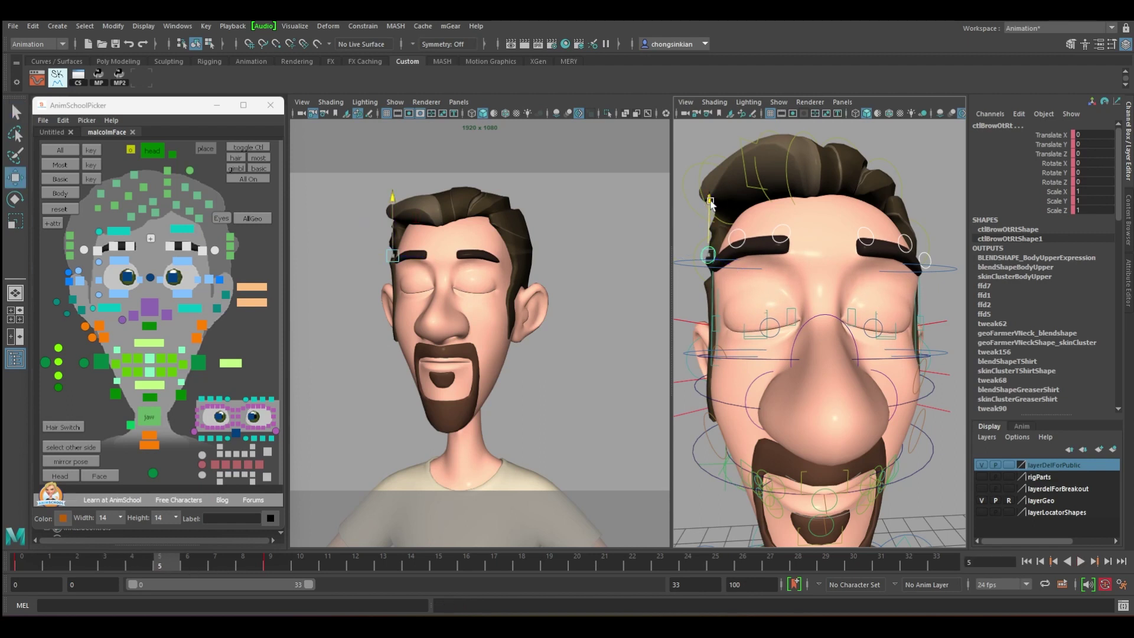
{"action": "left_click_drag", "start_coordinate": [710, 204], "coordinate": [750, 245]}
{"action": "key", "text": "q"}
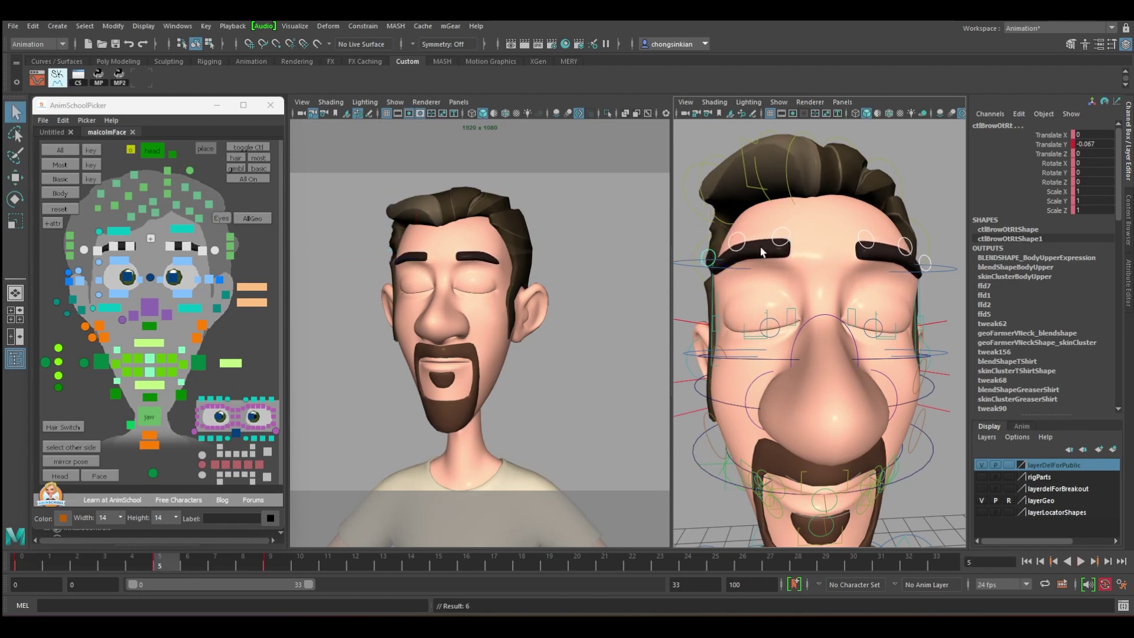
Step: At frame 5, lower both inner brow controls a little further, rotate them slightly, and play back the blink to check it
{"action": "left_click", "coordinate": [783, 246]}
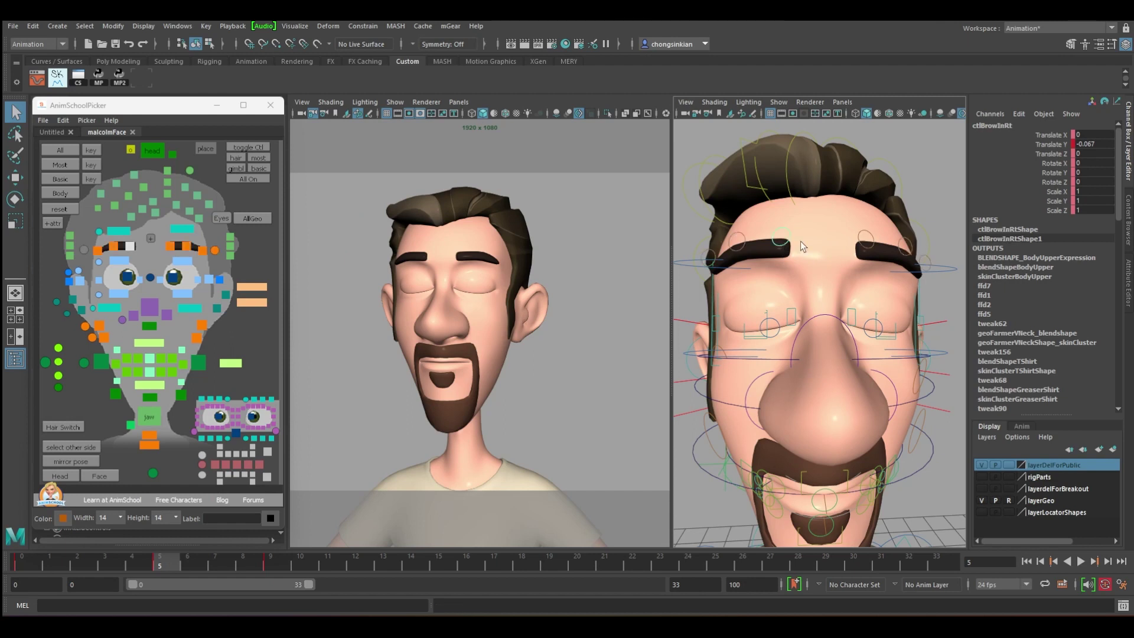
{"action": "left_click", "coordinate": [866, 239]}
{"action": "key", "text": "w"}
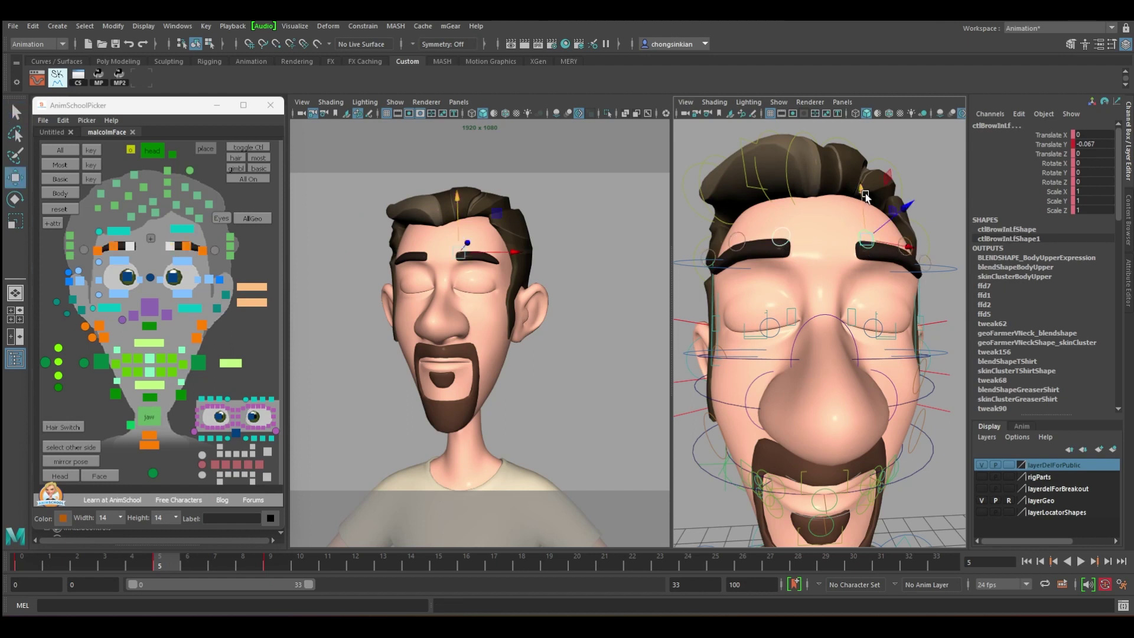
{"action": "left_click_drag", "start_coordinate": [866, 195], "coordinate": [864, 202]}
{"action": "key", "text": "e"}
{"action": "left_click_drag", "start_coordinate": [830, 259], "coordinate": [827, 253]}
{"action": "key", "text": "q"}
{"action": "key", "text": "alt+shift+v"}
{"action": "key", "text": "alt+v"}
{"action": "left_click_drag", "start_coordinate": [69, 564], "coordinate": [4, 564]}
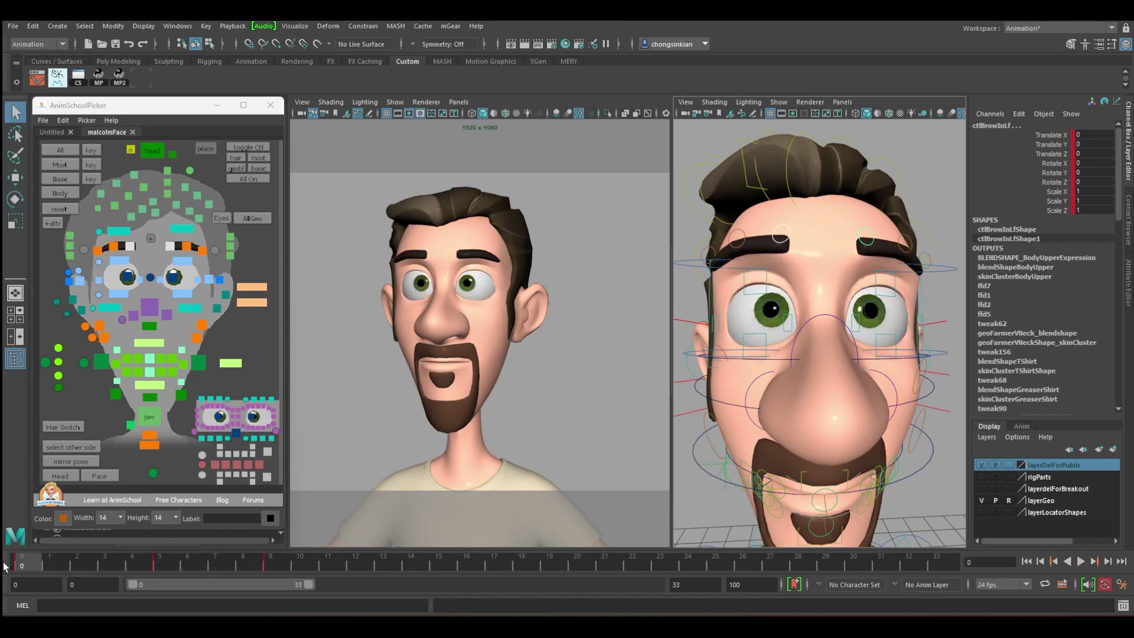
Step: Key both nose-side controls at frames 0 and 9 and raise them slightly at frame 4
{"action": "key", "text": "alt+v"}
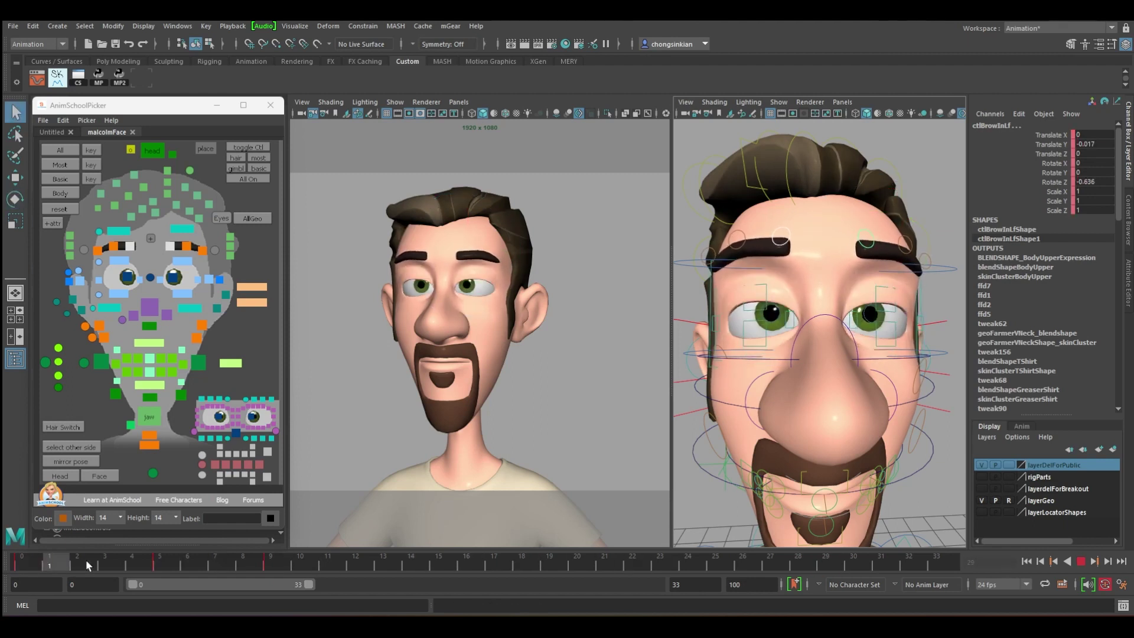
{"action": "key", "text": "alt+v"}
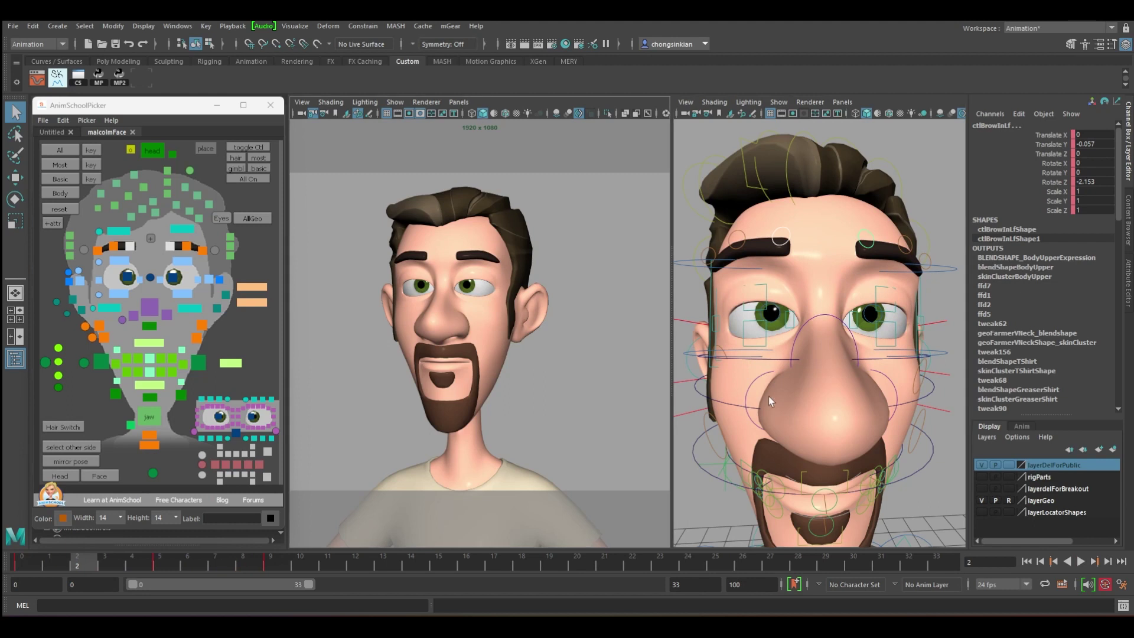
{"action": "left_click", "coordinate": [759, 374]}
{"action": "key", "text": "alt+v"}
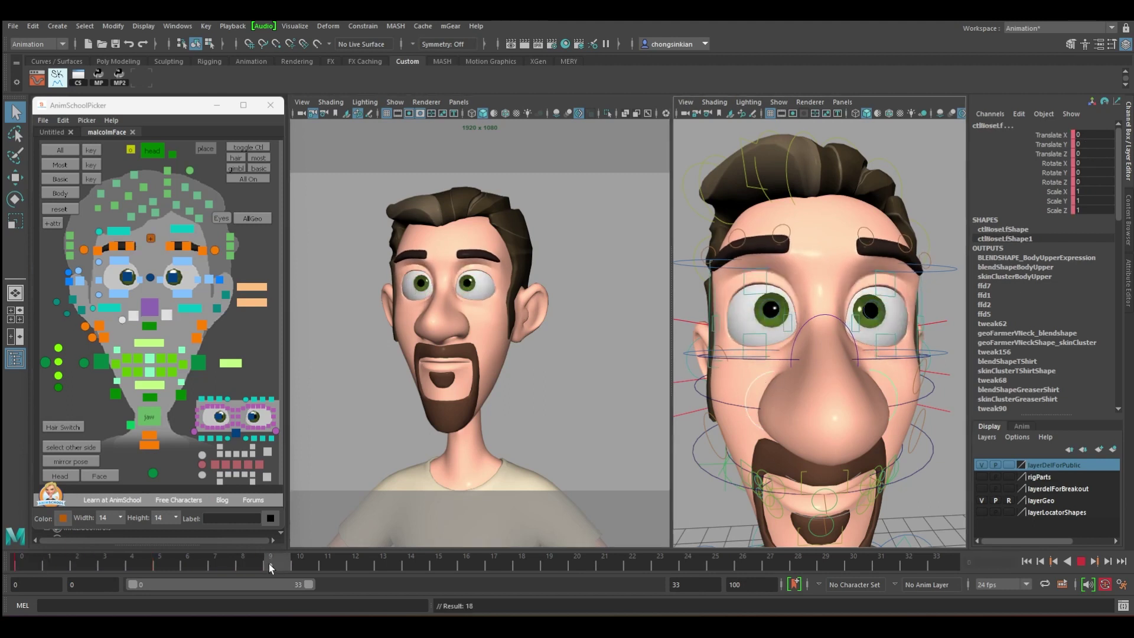
{"action": "left_click_drag", "start_coordinate": [269, 568], "coordinate": [135, 564]}
{"action": "key", "text": "w"}
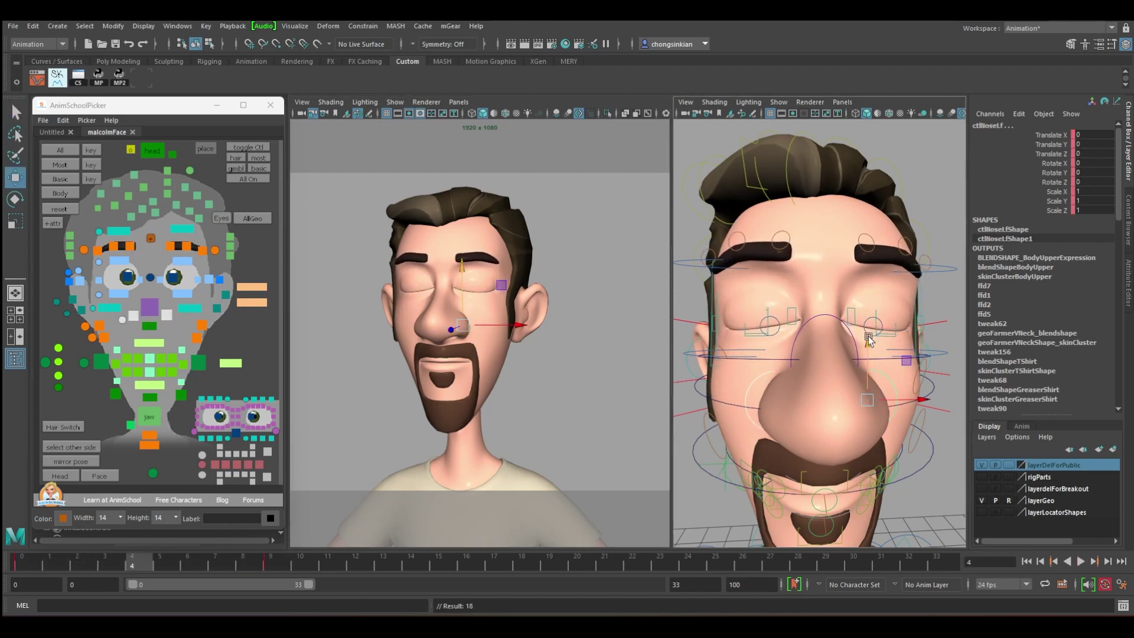
{"action": "left_click_drag", "start_coordinate": [868, 342], "coordinate": [868, 336]}
Step: Adjust the height of both nose-side controls at frame 6 and move that key to frame 5
{"action": "left_click_drag", "start_coordinate": [159, 562], "coordinate": [201, 561]}
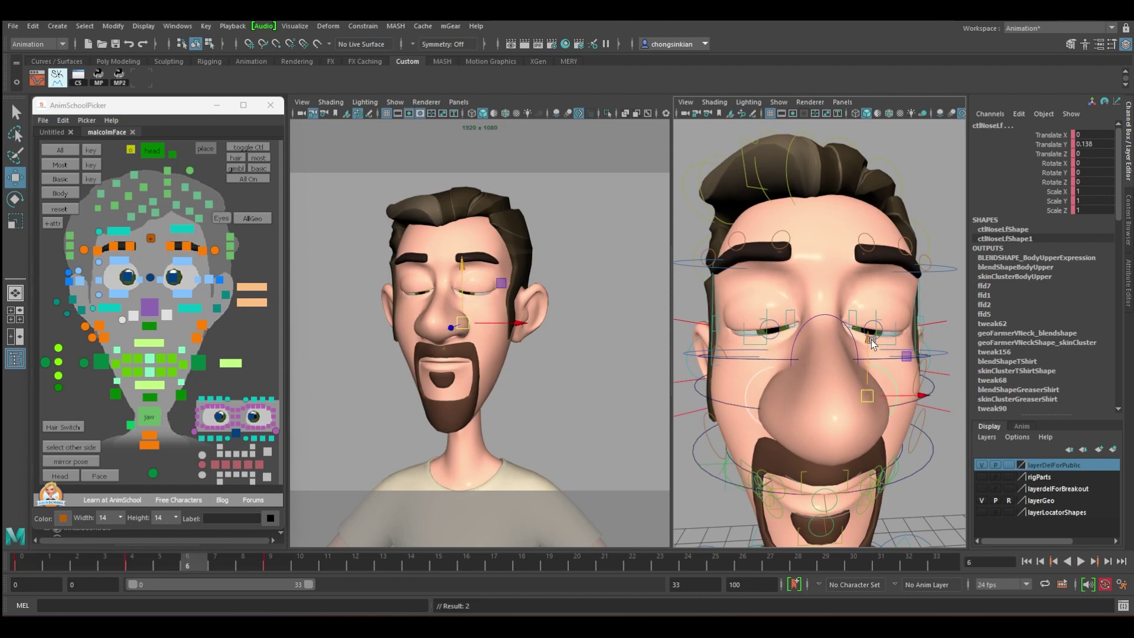
{"action": "left_click_drag", "start_coordinate": [871, 341], "coordinate": [871, 329]}
{"action": "key", "text": "q"}
{"action": "left_click", "coordinate": [189, 565], "text": "shift"}
{"action": "left_click_drag", "start_coordinate": [192, 565], "coordinate": [129, 559]}
Step: Play back and scrub the first blink to check how the nose sides react as the eyes close
{"action": "key", "text": "alt+v"}
{"action": "key", "text": "alt+v"}
{"action": "left_click", "coordinate": [47, 562]}
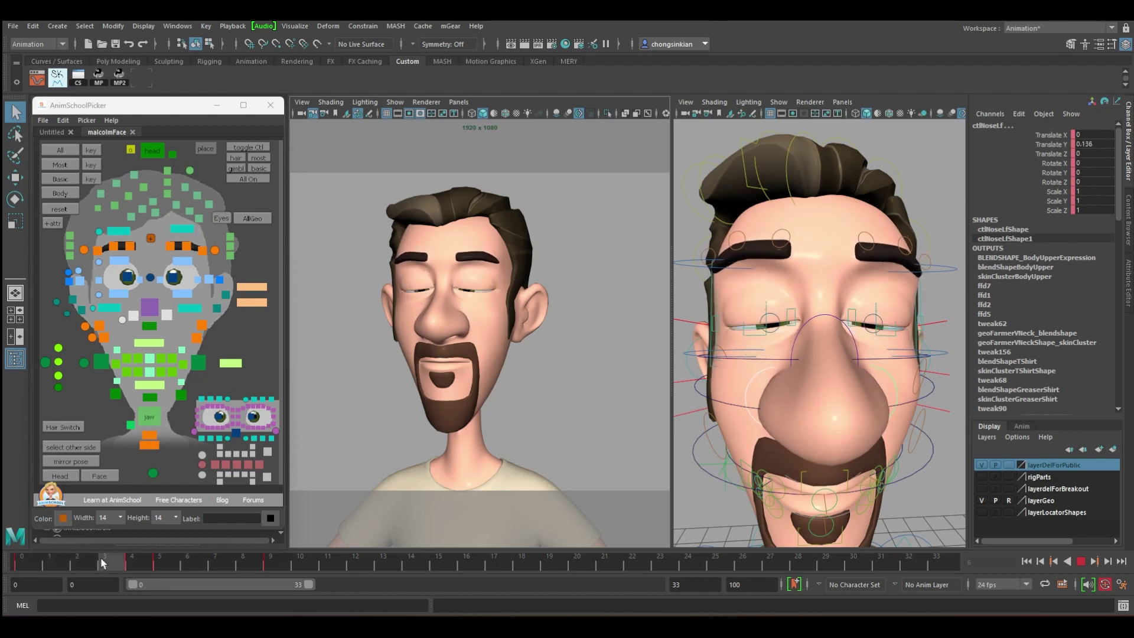
{"action": "key", "text": "alt+v"}
{"action": "key", "text": "alt+v"}
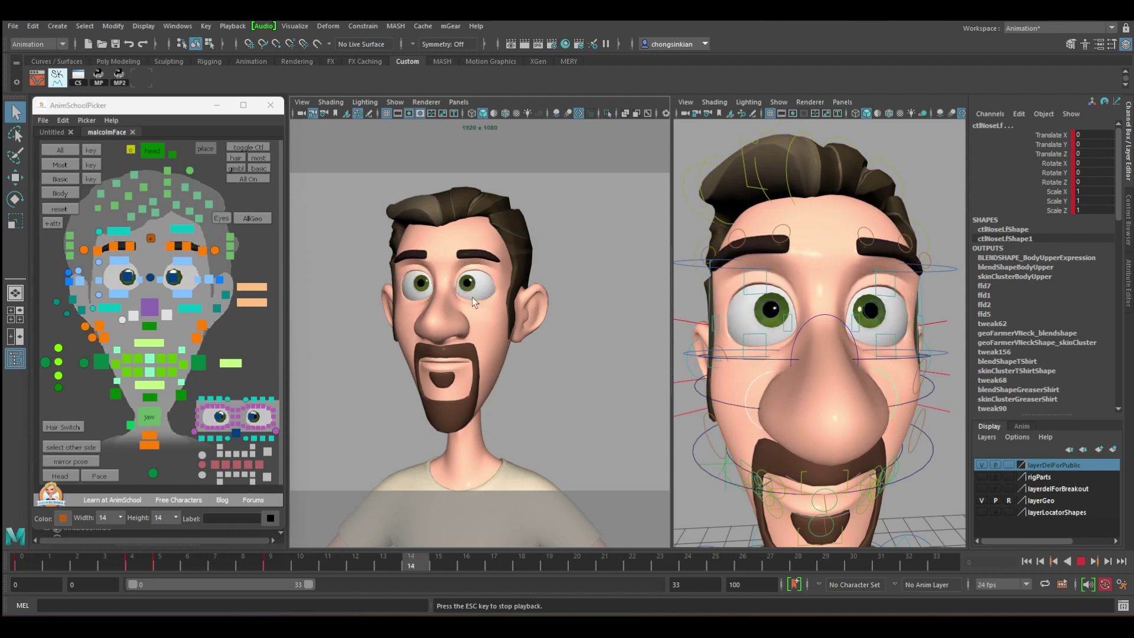
{"action": "left_click", "coordinate": [325, 568]}
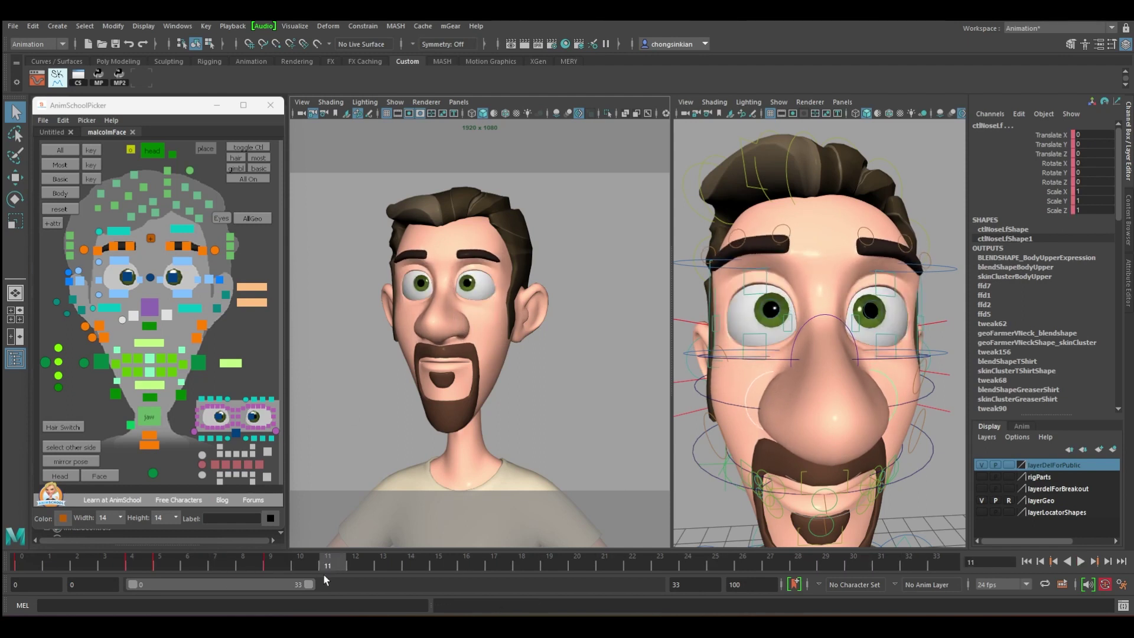
Step: Extend the playback range to frame 82 and key all brow controls at frames 34 and 49, lowering them to Translate Y -0.114 at 42
{"action": "left_click_drag", "start_coordinate": [311, 583], "coordinate": [562, 584]}
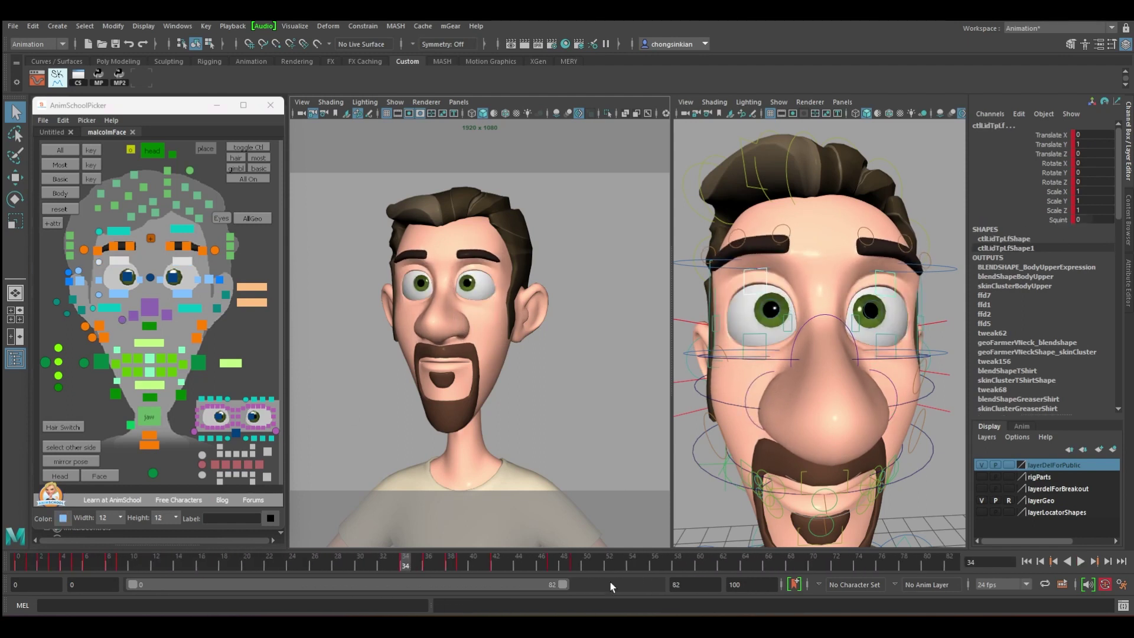
{"action": "left_click", "coordinate": [572, 563]}
{"action": "left_click", "coordinate": [149, 239]}
{"action": "mouse_move", "coordinate": [405, 568]}
{"action": "left_mouse_down"}
{"action": "mouse_move", "coordinate": [523, 565]}
{"action": "mouse_move", "coordinate": [496, 564]}
{"action": "left_mouse_up"}
{"action": "key", "text": "w"}
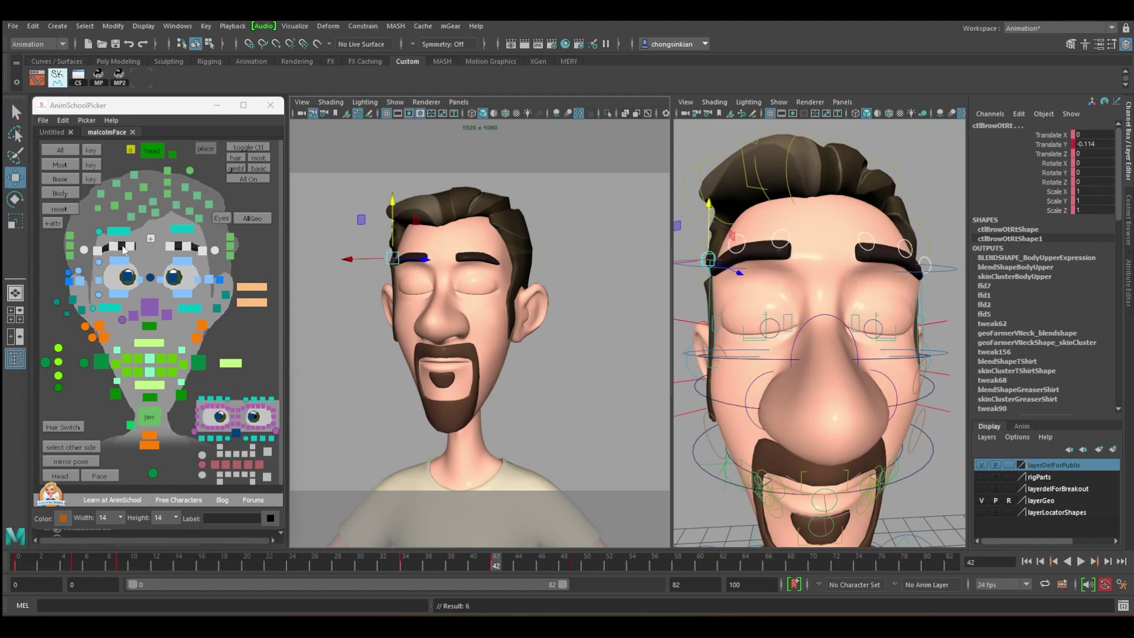
Step: At frame 42, lower both inner brow controls a little further and rotate them slightly
{"action": "left_click", "coordinate": [172, 247]}
{"action": "left_click", "coordinate": [172, 247], "text": "shift"}
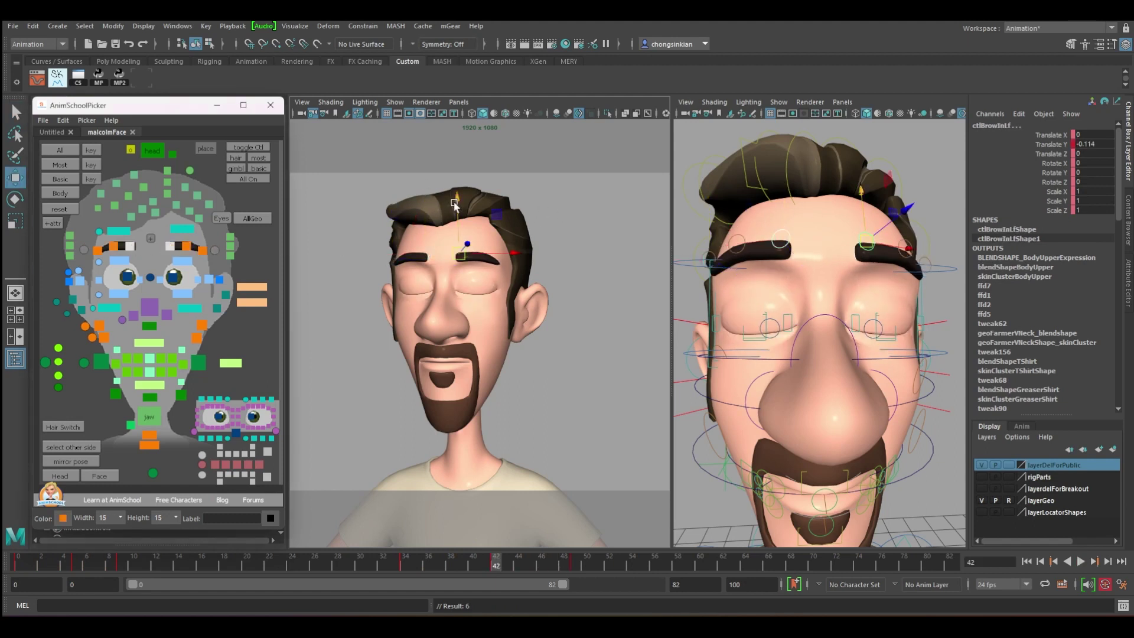
{"action": "left_click_drag", "start_coordinate": [454, 203], "coordinate": [424, 228]}
{"action": "key", "text": "e"}
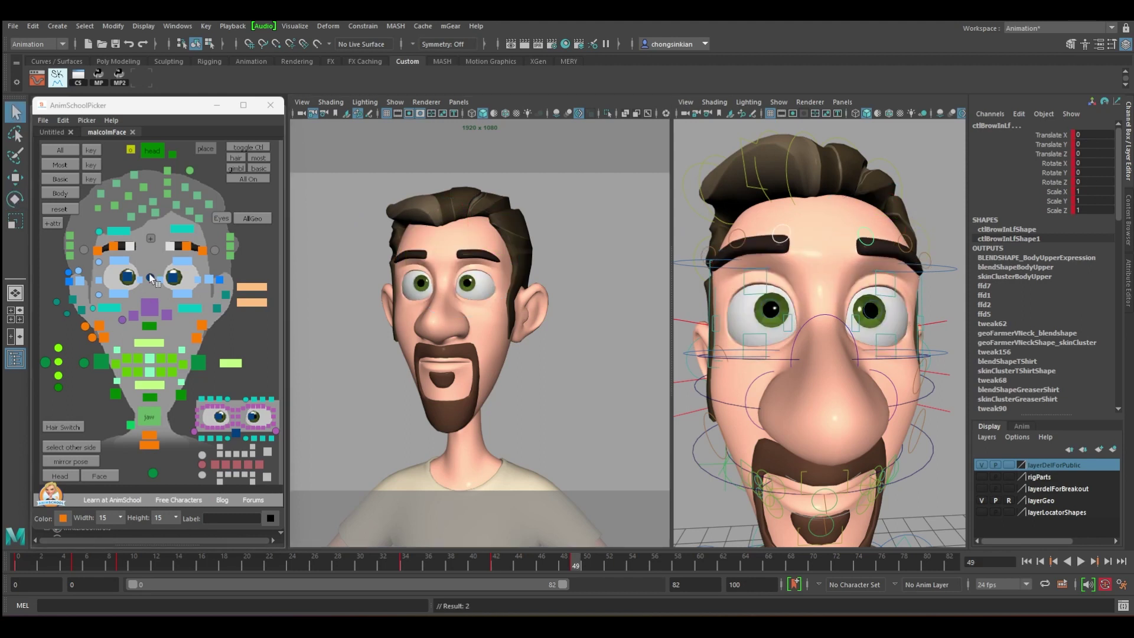
Step: Select both nose-side controls and key them at frames 34 and 49 around the second blink
{"action": "left_click", "coordinate": [166, 314]}
{"action": "left_click_drag", "start_coordinate": [449, 562], "coordinate": [575, 560]}
{"action": "key", "text": "s"}
{"action": "key", "text": "s"}
Step: Raise both nose-side controls to Translate Y 0.126 at frame 40 and adjust their height at frame 42
{"action": "left_click", "coordinate": [473, 562]}
{"action": "key", "text": "w"}
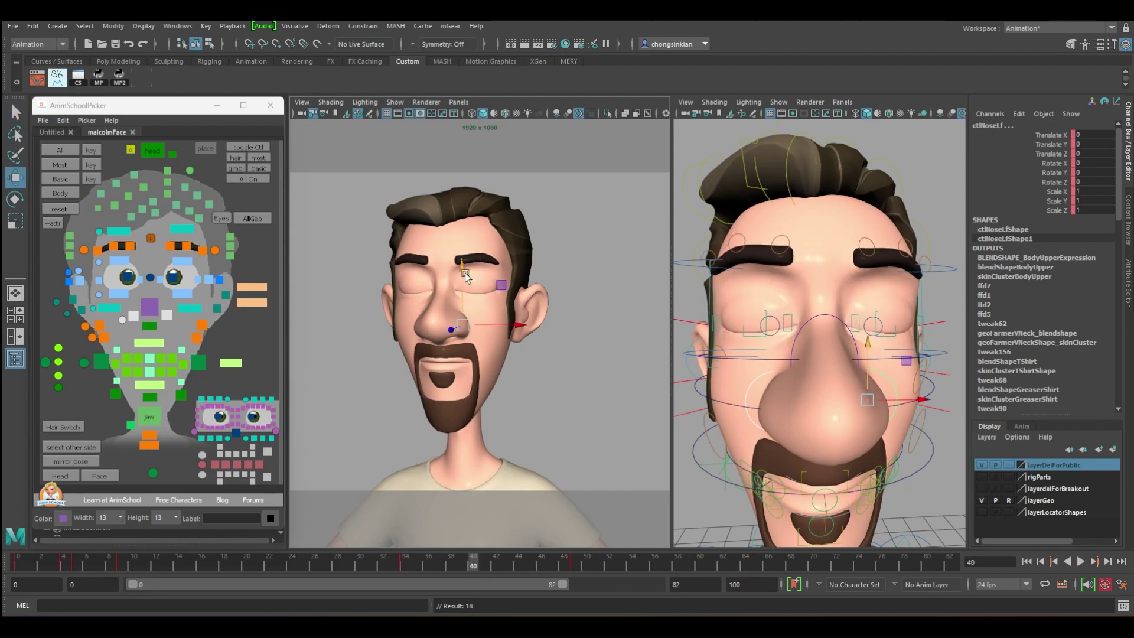
{"action": "left_click_drag", "start_coordinate": [464, 275], "coordinate": [464, 268]}
{"action": "key", "text": "s"}
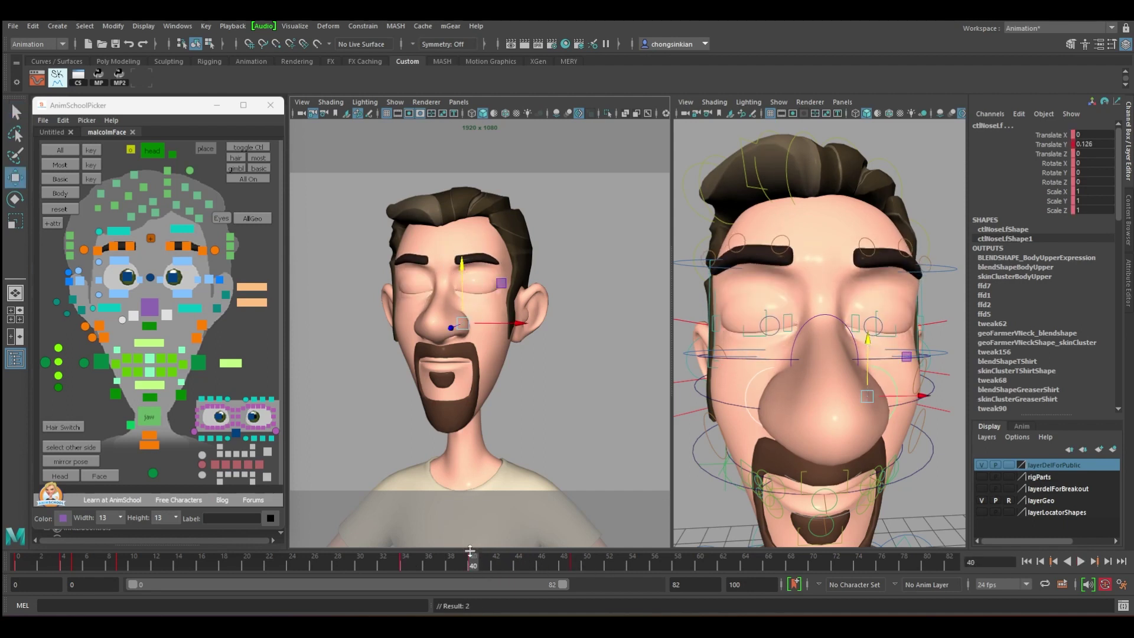
{"action": "left_click", "coordinate": [501, 558]}
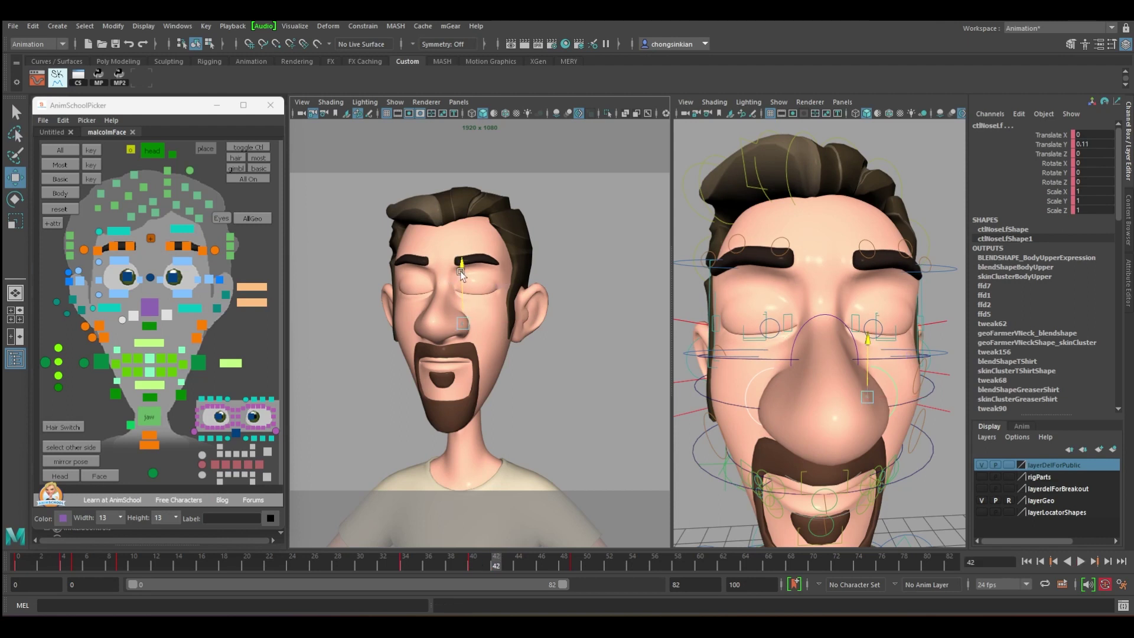
{"action": "left_click_drag", "start_coordinate": [459, 271], "coordinate": [463, 271]}
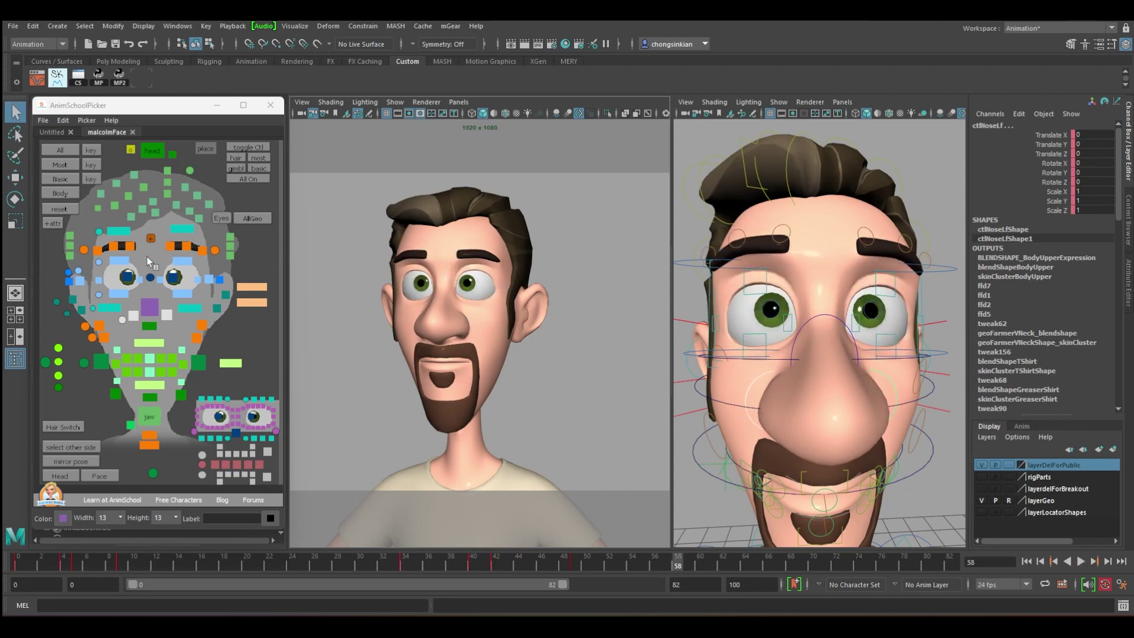
Step: Select the eye controls on both sides and key them at frames 34 and 49
{"action": "left_click", "coordinate": [146, 256]}
{"action": "left_click", "coordinate": [69, 272]}
{"action": "left_click_drag", "start_coordinate": [531, 561], "coordinate": [574, 564]}
{"action": "key", "text": "s"}
Step: At frame 42, scale both eye controls down to 0.954 in X and 0.932 in Y
{"action": "left_click_drag", "start_coordinate": [409, 564], "coordinate": [496, 564]}
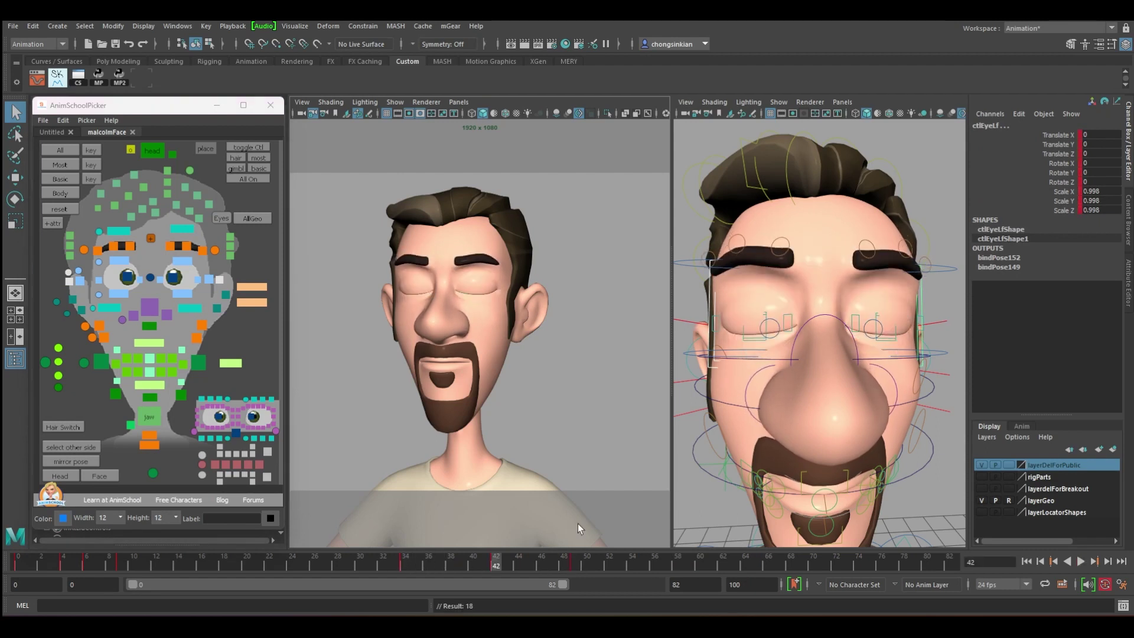
{"action": "key", "text": "r"}
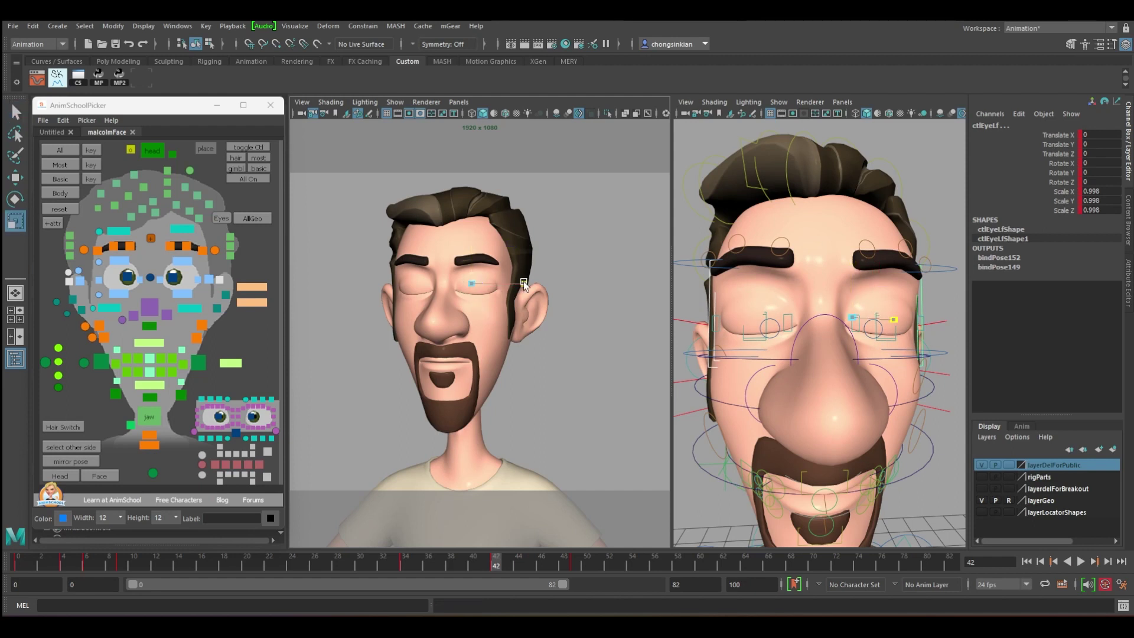
{"action": "left_click_drag", "start_coordinate": [523, 281], "coordinate": [472, 234]}
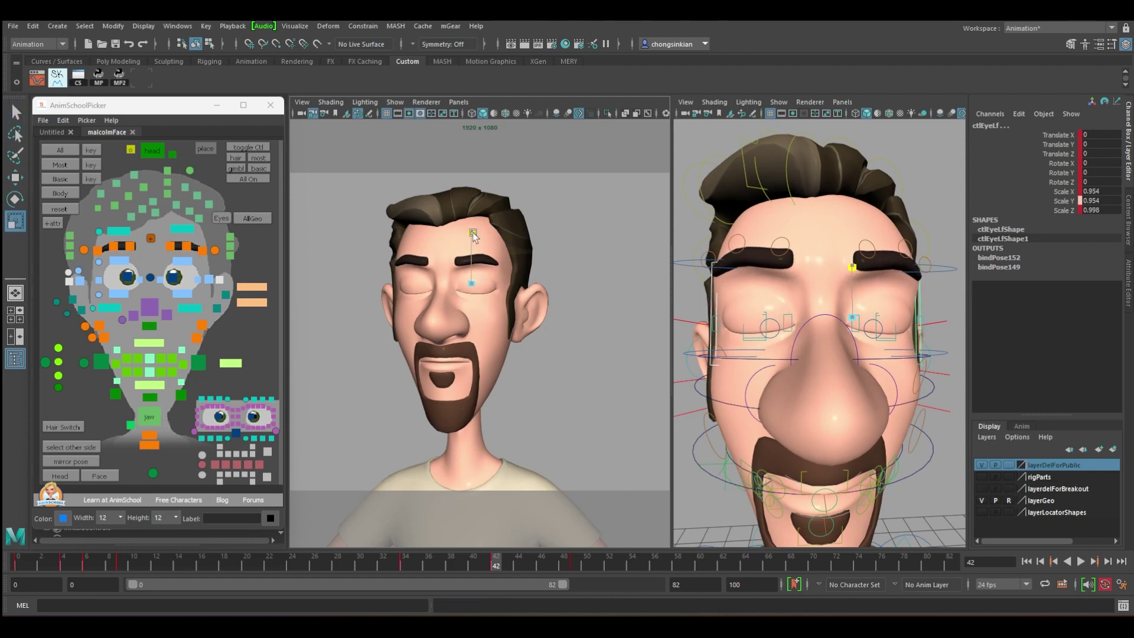
Step: At frame 42, shift both eye controls to Translate X -0.004 and rotate them to Rotate Z -3.037
{"action": "key", "text": "w"}
{"action": "left_click_drag", "start_coordinate": [531, 284], "coordinate": [530, 282]}
{"action": "key", "text": "e"}
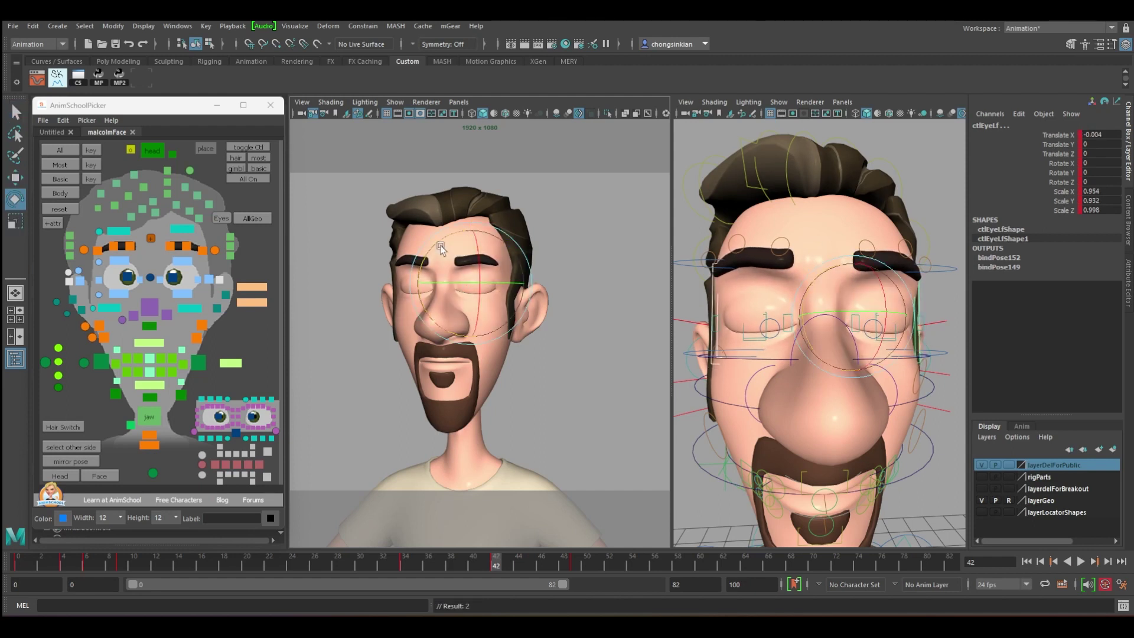
{"action": "left_click_drag", "start_coordinate": [436, 244], "coordinate": [440, 247]}
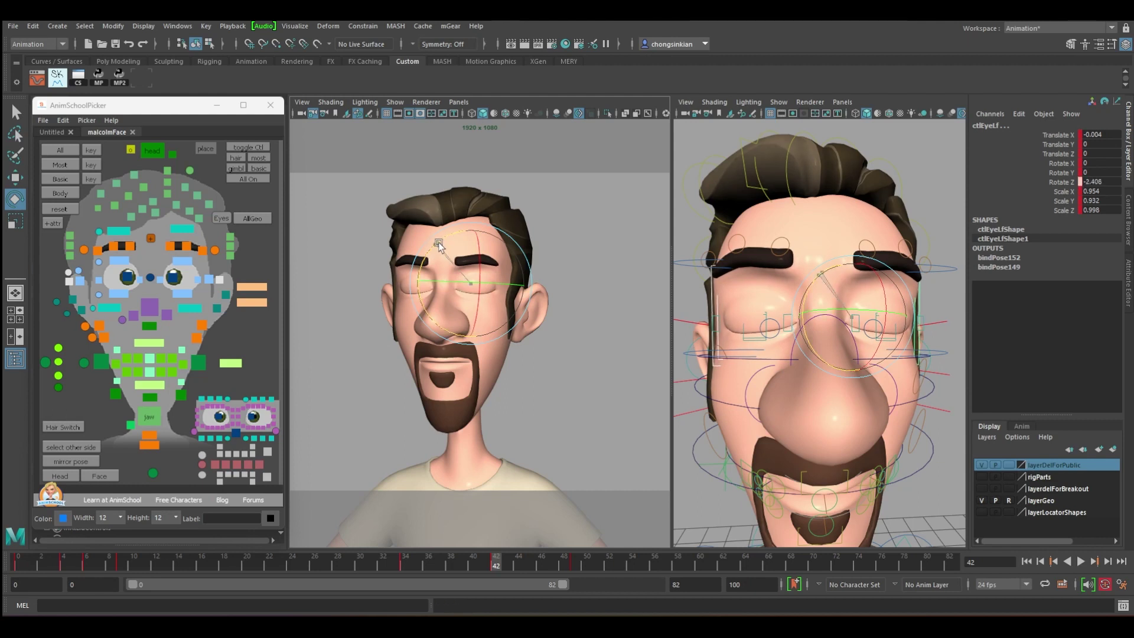
{"action": "key", "text": "q"}
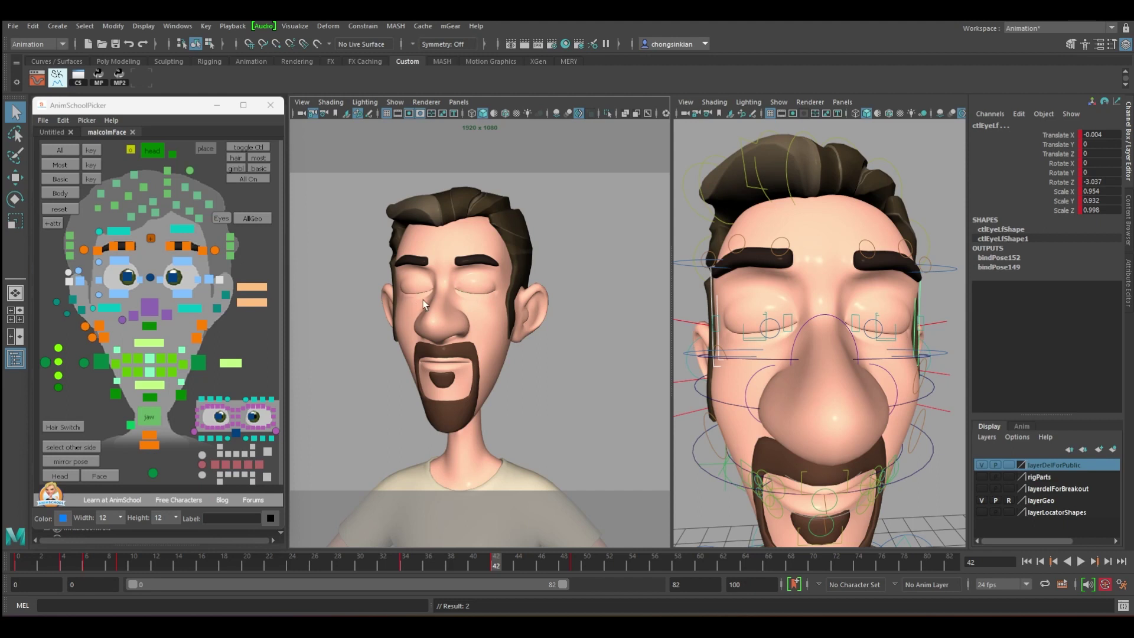
Step: Key both inner eyelid corner controls at frames 34 and 49 and raise them slightly at frame 42
{"action": "left_click", "coordinate": [139, 278]}
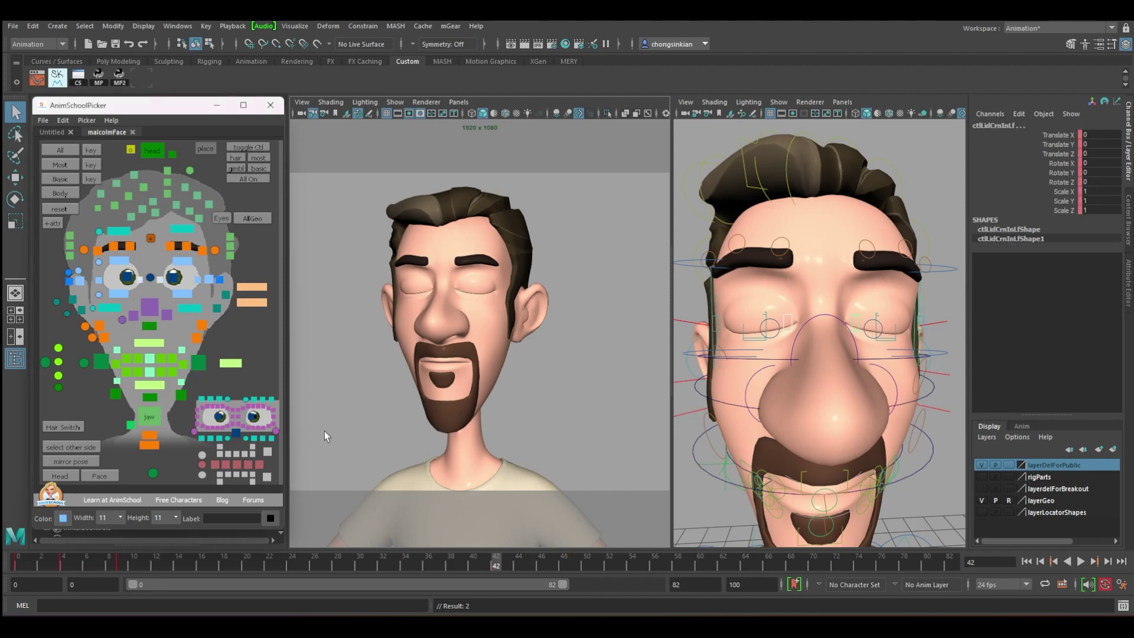
{"action": "left_click", "coordinate": [407, 564]}
{"action": "key", "text": "s"}
{"action": "left_click_drag", "start_coordinate": [408, 564], "coordinate": [573, 562]}
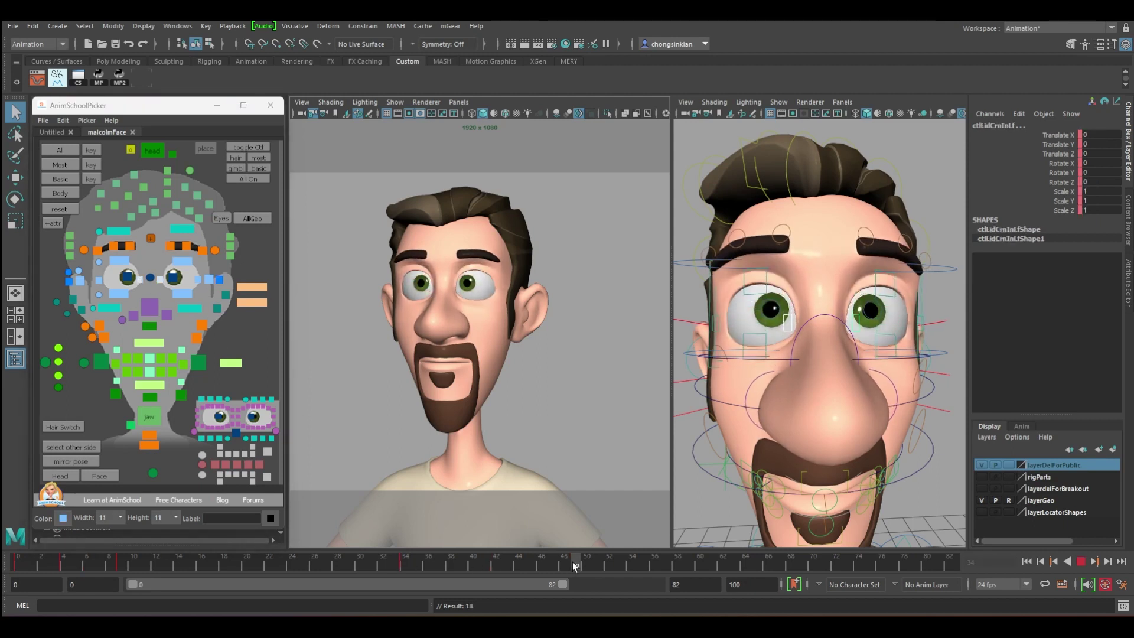
{"action": "key", "text": "s"}
{"action": "left_click_drag", "start_coordinate": [467, 565], "coordinate": [497, 561]}
{"action": "key", "text": "w"}
{"action": "left_click_drag", "start_coordinate": [460, 238], "coordinate": [459, 234]}
Step: Key both outer eyelid corner controls at frames 34 and 49, adjust them sideways at frame 42, and play back the blink
{"action": "left_click", "coordinate": [100, 280]}
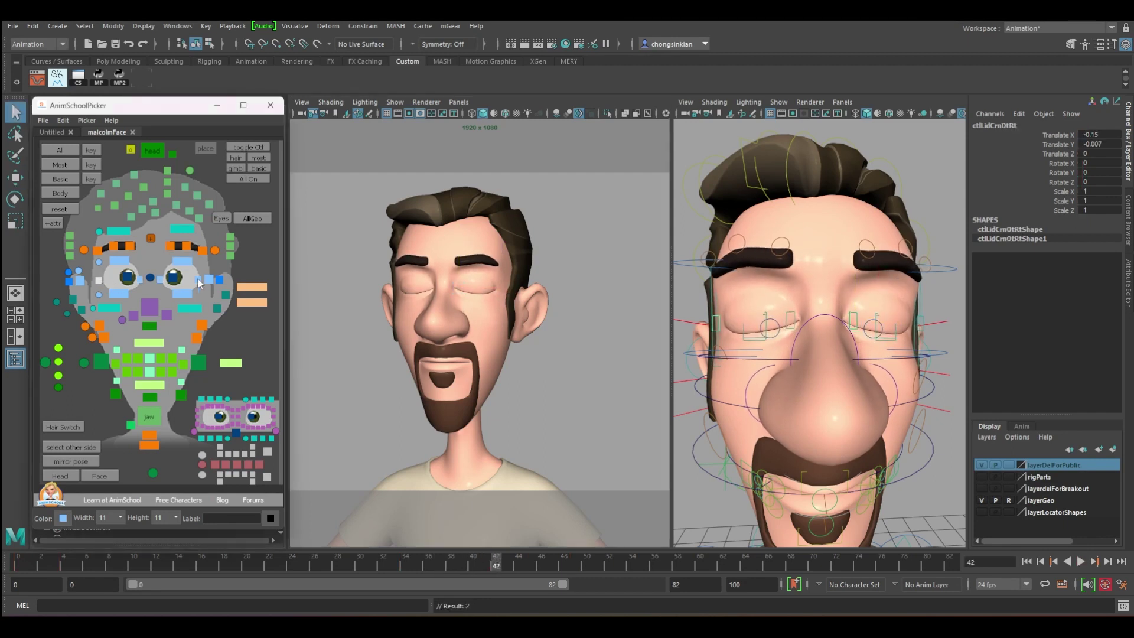
{"action": "left_click", "coordinate": [198, 280], "text": "shift"}
{"action": "key", "text": "q"}
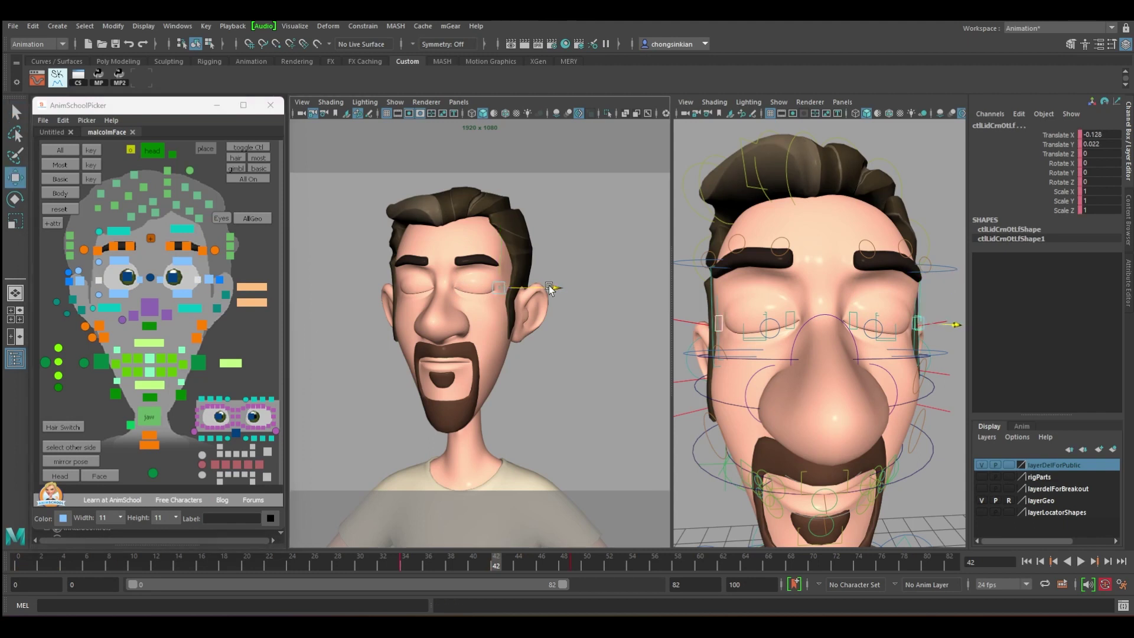
{"action": "key", "text": "alt+v"}
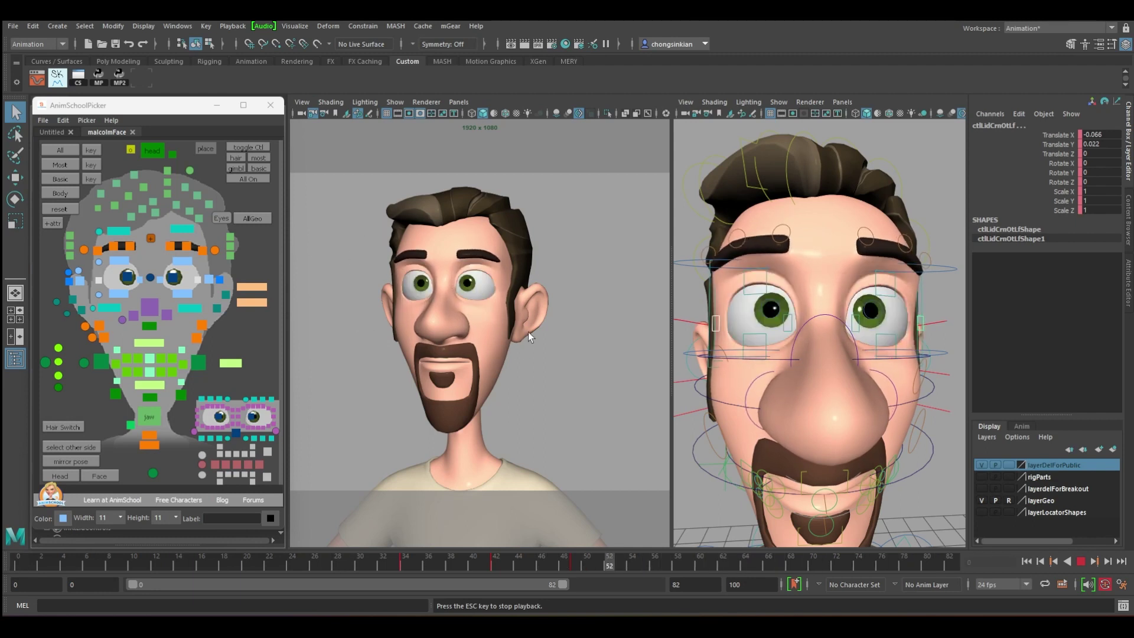
{"action": "key", "text": "Escape"}
Step: Select both pupil controls and play and scrub the animation to examine the eye direction during the blinks
{"action": "left_click", "coordinate": [145, 272]}
{"action": "key", "text": "w"}
{"action": "key", "text": "alt+v"}
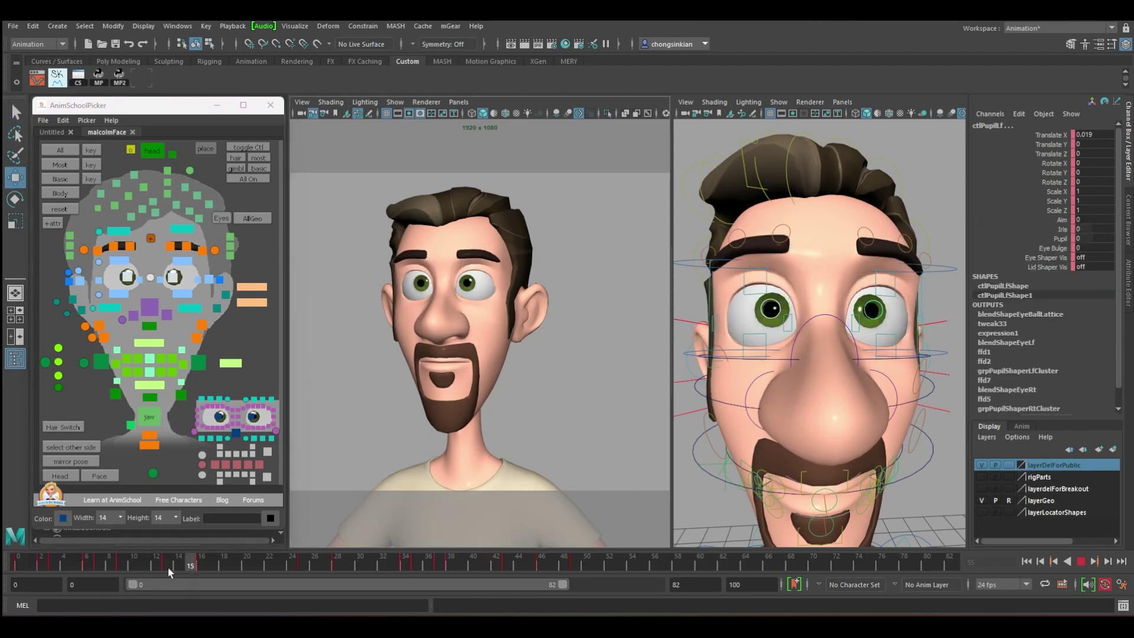
{"action": "key", "text": "Escape"}
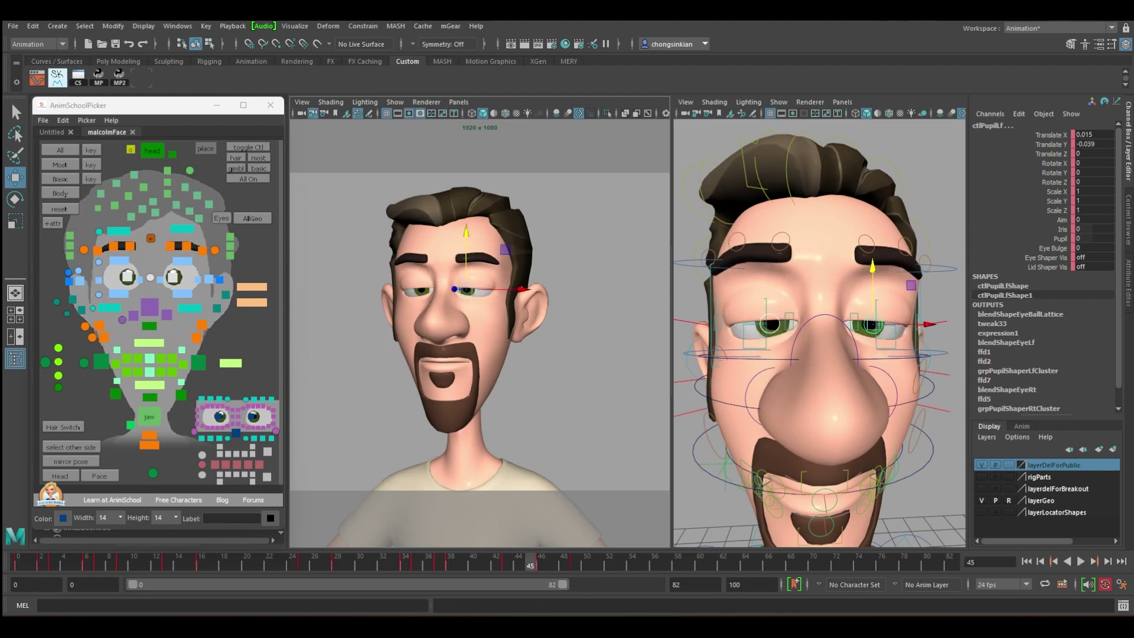
{"action": "key", "text": "alt+v"}
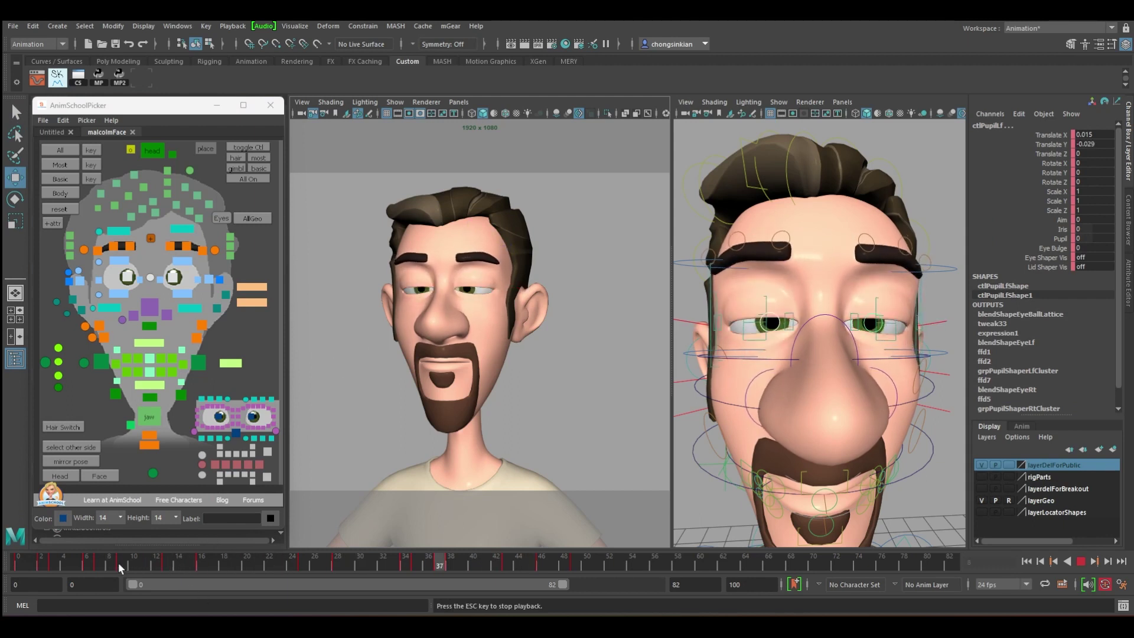
{"action": "key", "text": "Escape"}
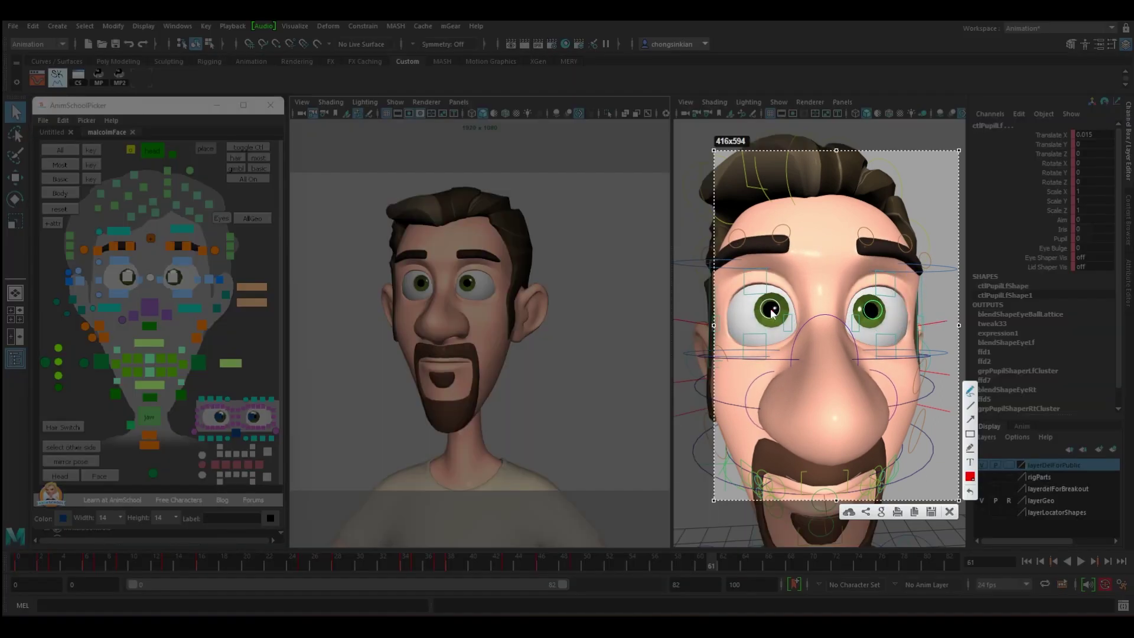
Step: Mark pupil positions in red and green on a screen capture of the face, and discard the capture
{"action": "left_click_drag", "start_coordinate": [771, 309], "coordinate": [758, 309]}
{"action": "left_click", "coordinate": [970, 476]}
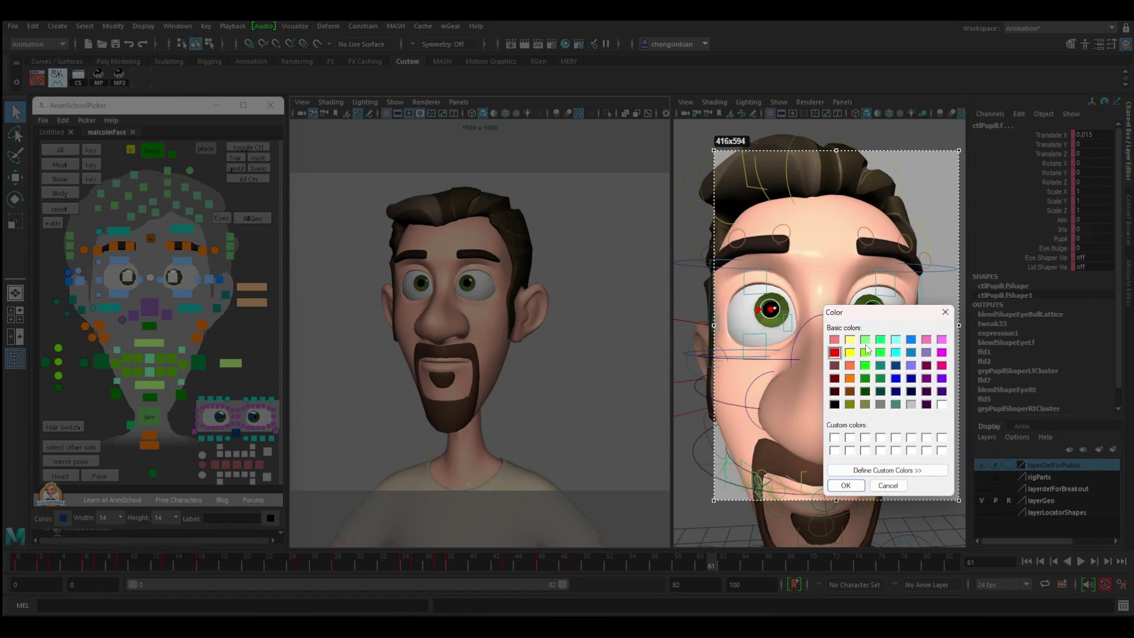
{"action": "key", "text": "Escape"}
{"action": "left_click_drag", "start_coordinate": [765, 317], "coordinate": [764, 318]}
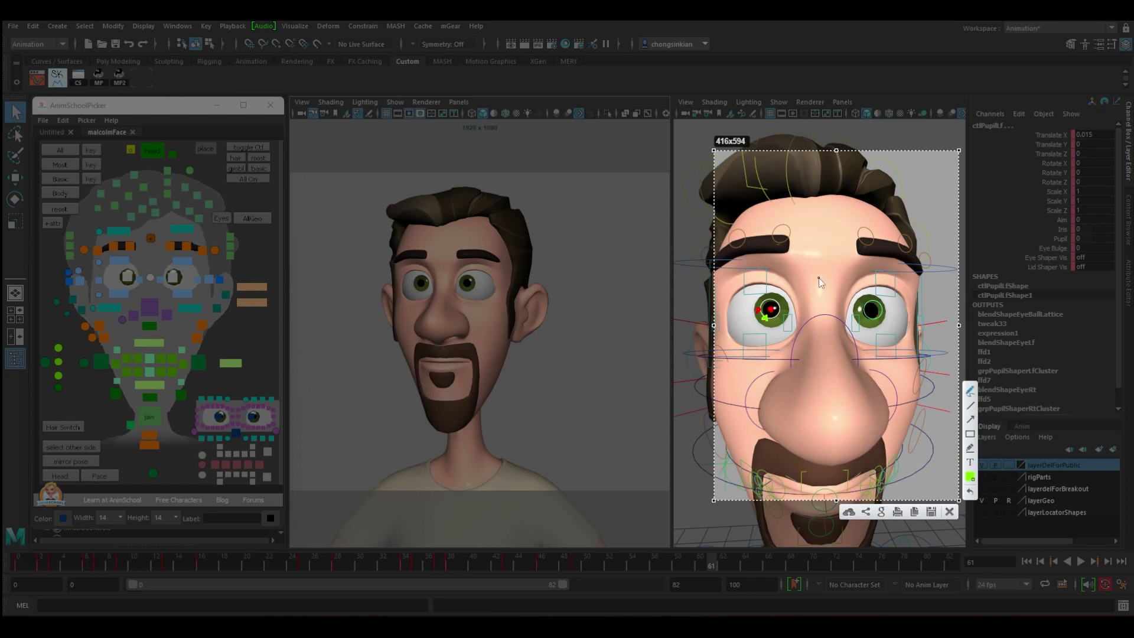
{"action": "mouse_move", "coordinate": [837, 275]}
{"action": "left_mouse_down"}
{"action": "mouse_move", "coordinate": [806, 274]}
{"action": "mouse_move", "coordinate": [836, 296]}
{"action": "left_mouse_up"}
{"action": "key", "text": "Escape"}
Step: Scrub and play back the pupil movement after the first blink, up to frame 25
{"action": "left_click_drag", "start_coordinate": [122, 561], "coordinate": [224, 561]}
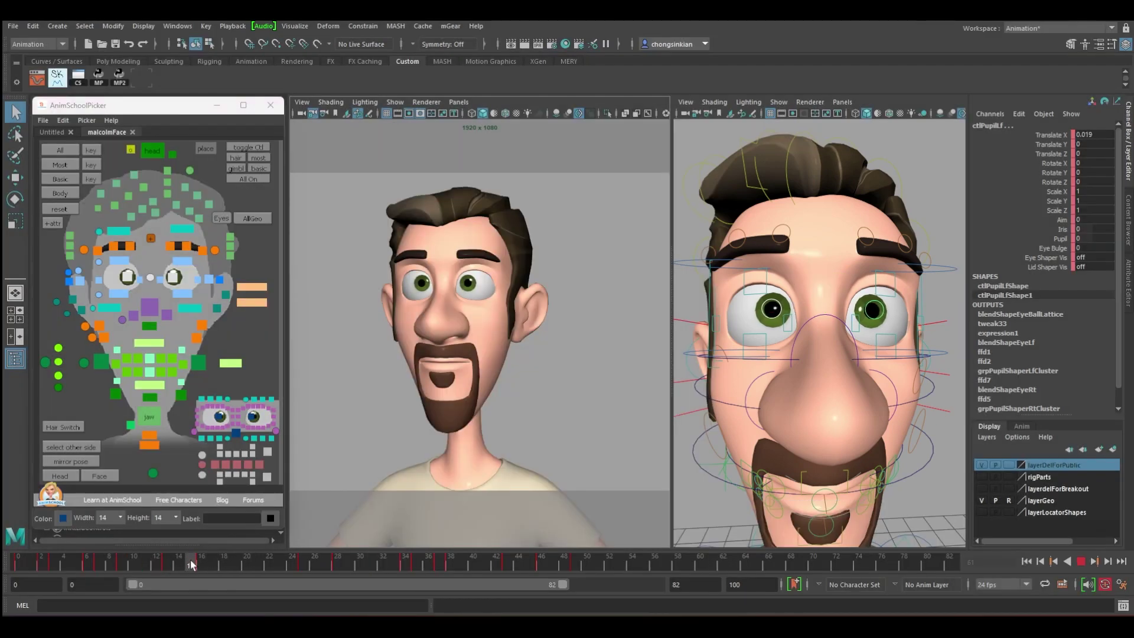
{"action": "key", "text": "alt+v"}
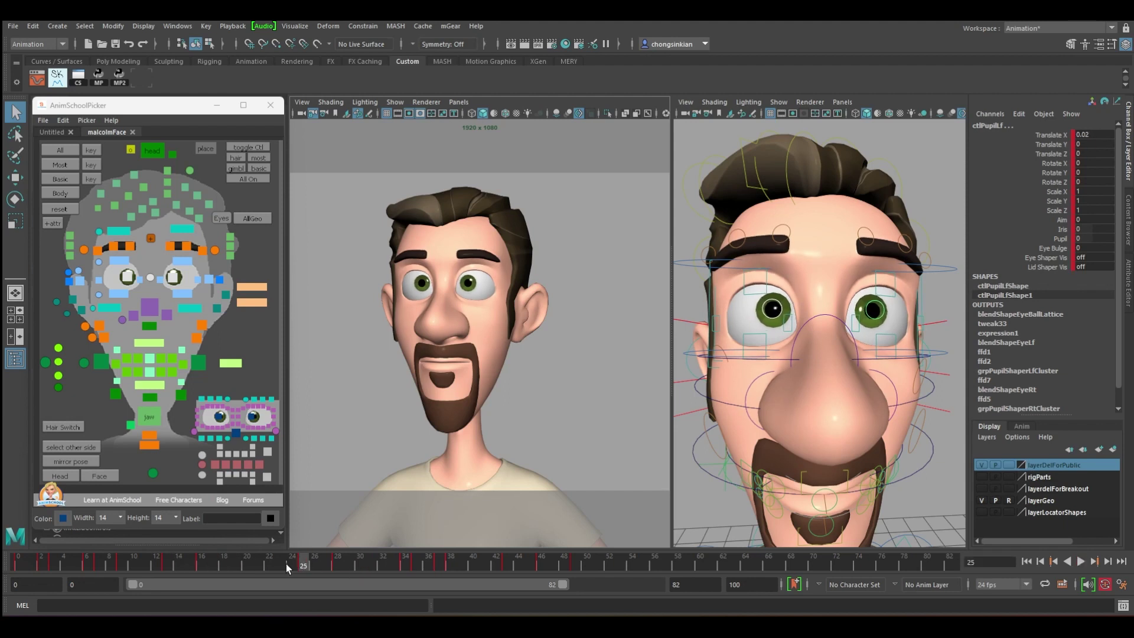
Step: Adjust the pupil keys between frames 26 and 30, and play and scrub the pupil movement after the first blink
{"action": "left_click_drag", "start_coordinate": [303, 566], "coordinate": [341, 565]}
{"action": "key", "text": "alt+v"}
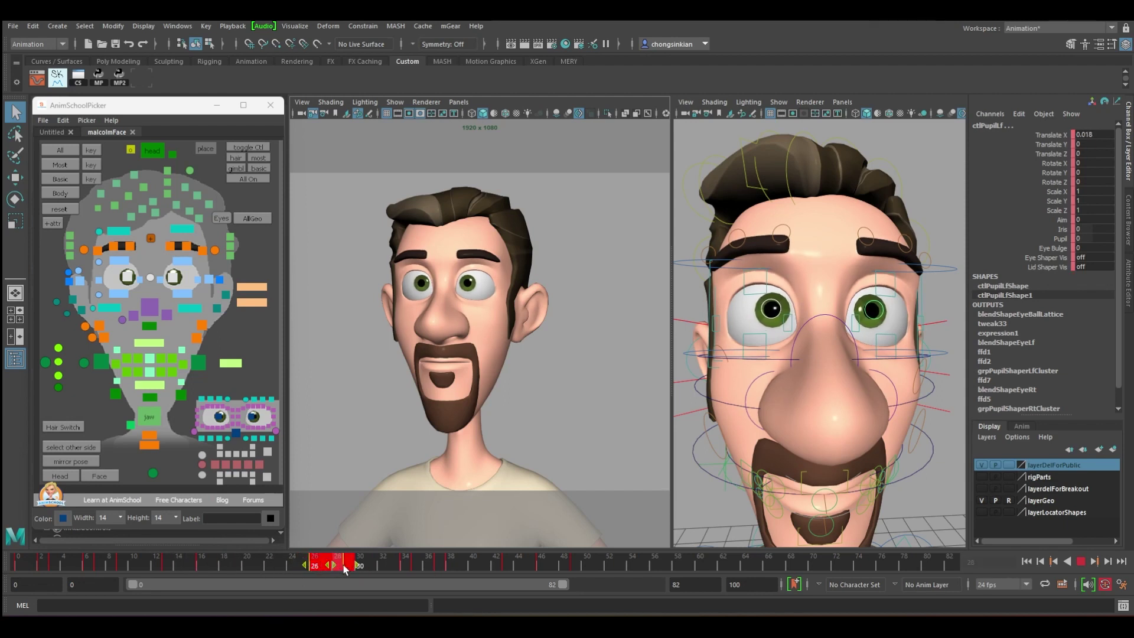
{"action": "key", "text": "alt+v"}
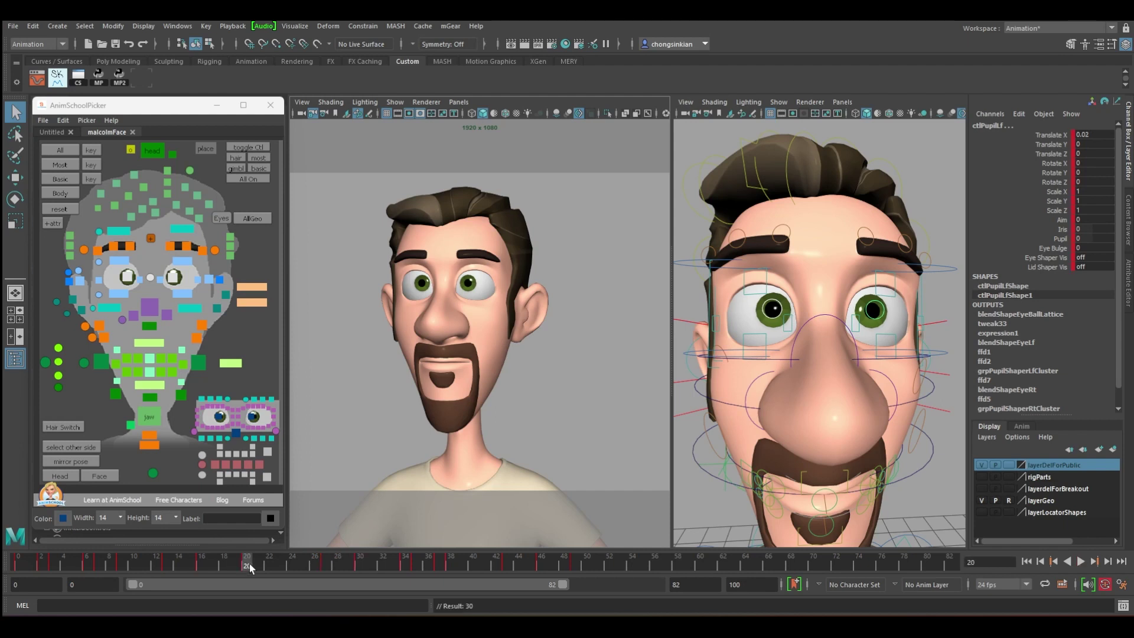
{"action": "left_click", "coordinate": [284, 563]}
{"action": "left_click", "coordinate": [198, 562]}
{"action": "left_click_drag", "start_coordinate": [208, 563], "coordinate": [247, 562]}
{"action": "left_click_drag", "start_coordinate": [167, 561], "coordinate": [281, 561]}
Step: Move both pupil controls slightly down at frame 23, giving Translate X 0.016 and Translate Y -0.01, and play back the movement
{"action": "left_click", "coordinate": [281, 561]}
{"action": "key", "text": "w"}
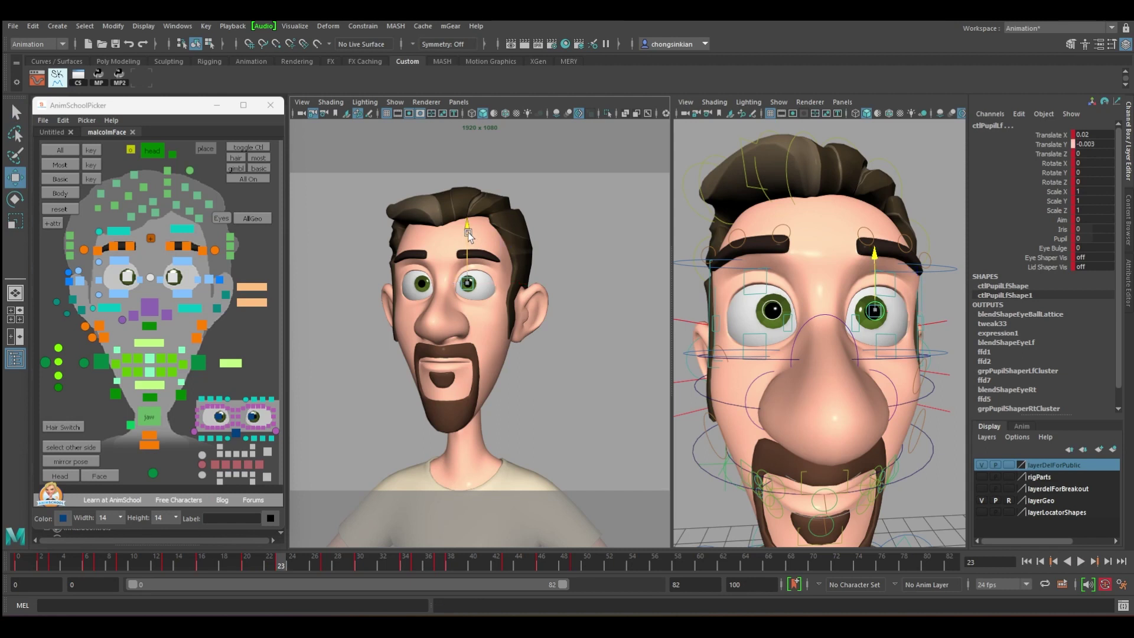
{"action": "left_click", "coordinate": [199, 562]}
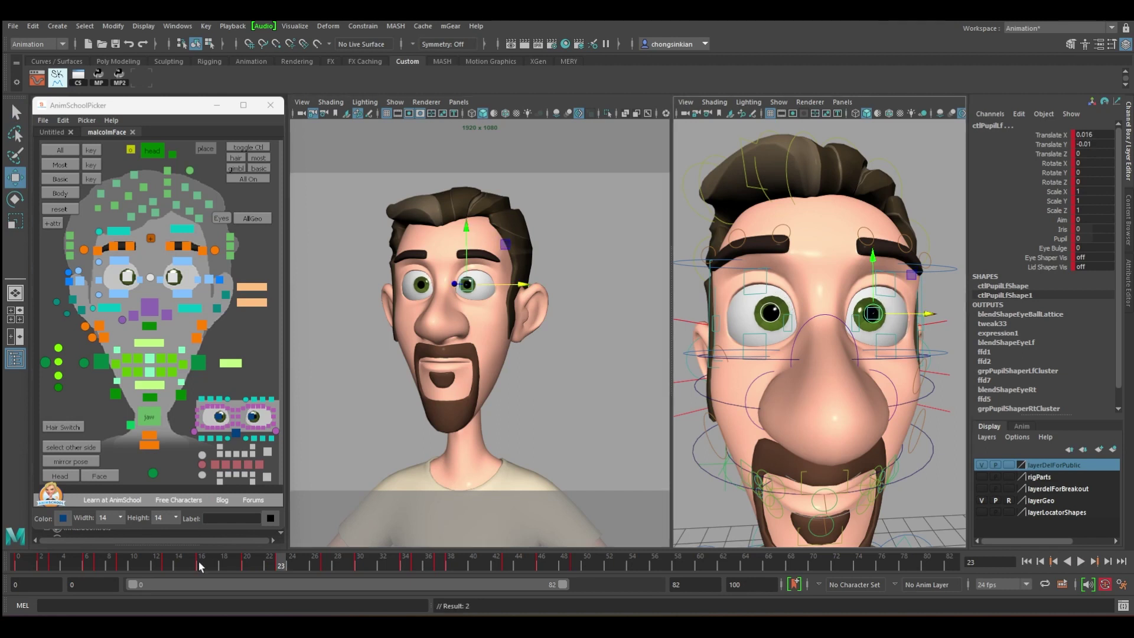
{"action": "left_click", "coordinate": [282, 561]}
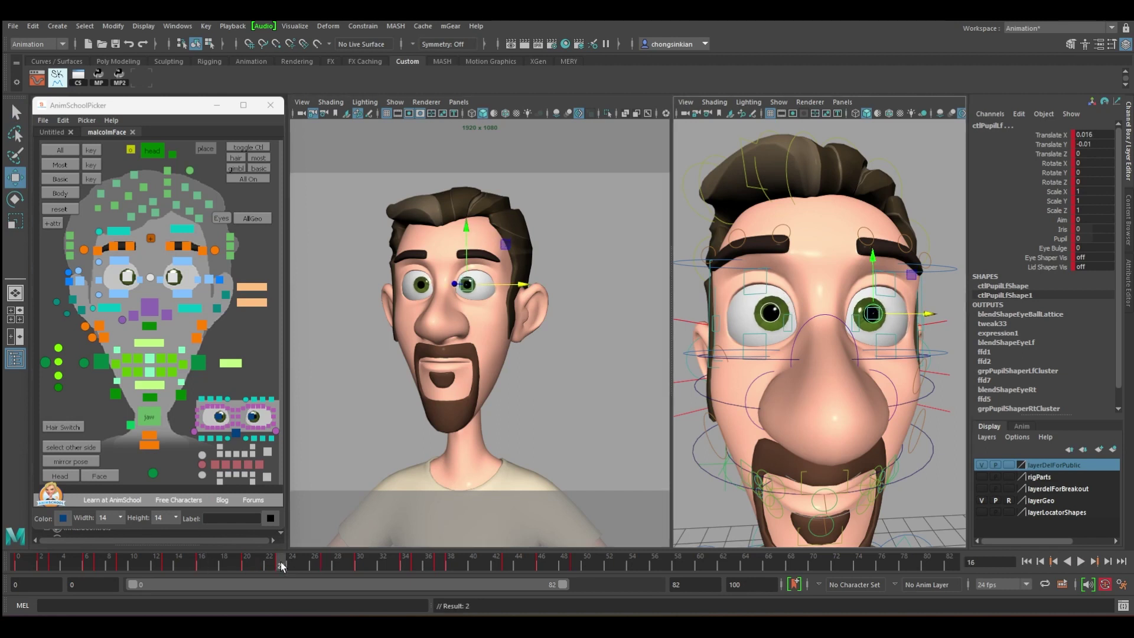
{"action": "left_click", "coordinate": [359, 561]}
{"action": "key", "text": "alt+v"}
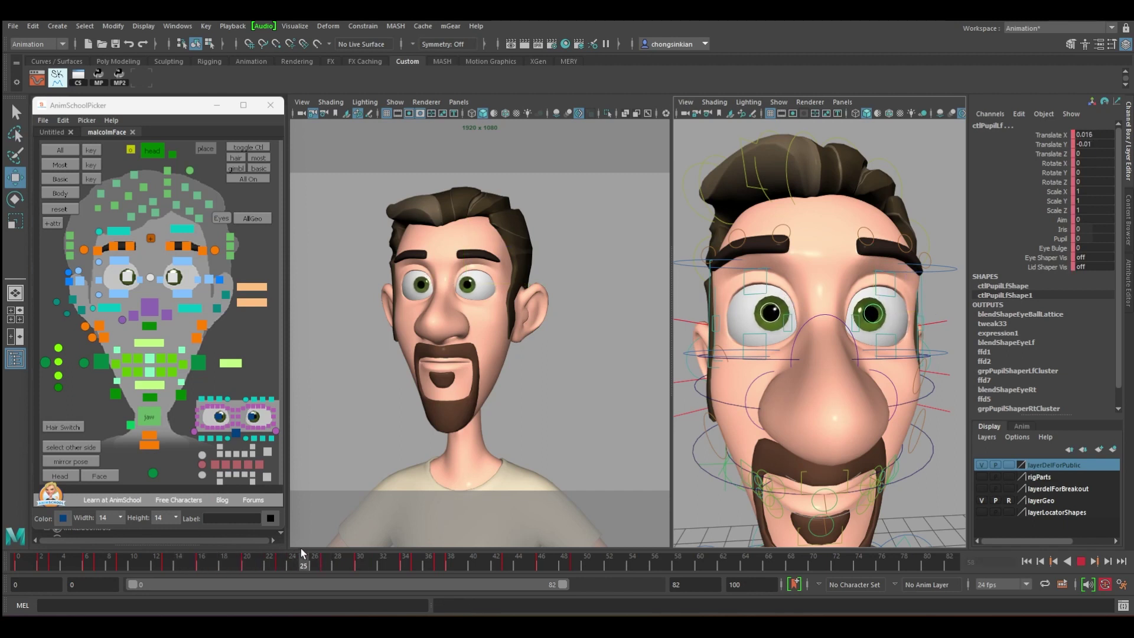
{"action": "mouse_move", "coordinate": [300, 548]}
{"action": "left_mouse_down"}
{"action": "mouse_move", "coordinate": [242, 551]}
{"action": "mouse_move", "coordinate": [273, 558]}
{"action": "mouse_move", "coordinate": [253, 561]}
{"action": "mouse_move", "coordinate": [266, 564]}
{"action": "mouse_move", "coordinate": [134, 557]}
{"action": "mouse_move", "coordinate": [360, 564]}
{"action": "left_mouse_up"}
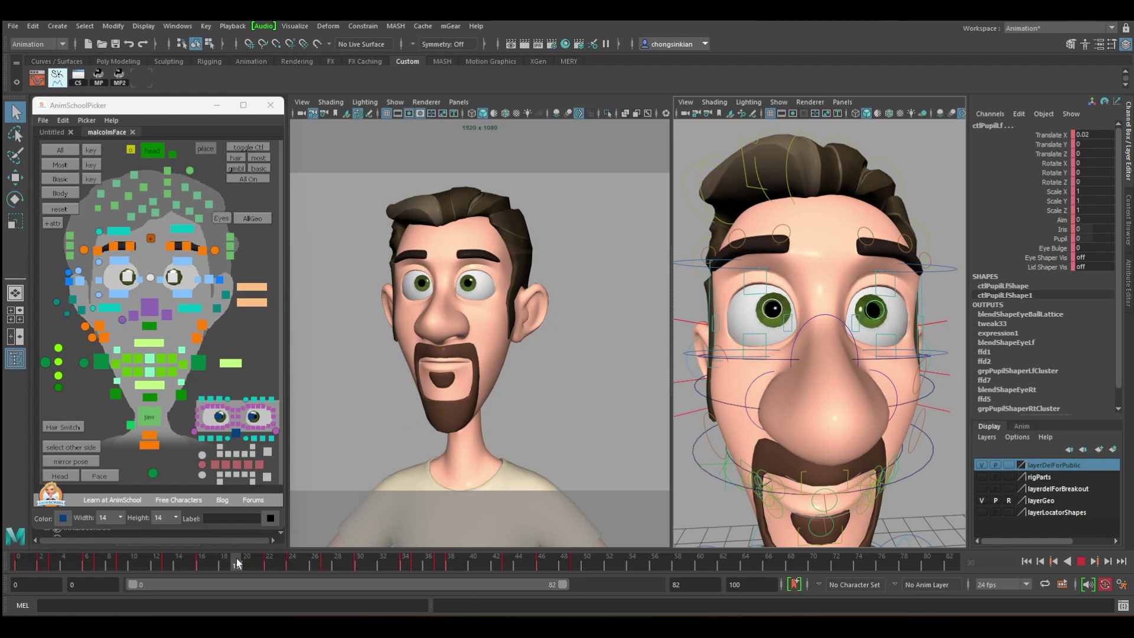
Step: Try rotating the character's right eyelid control sideways at frame 30, and undo the rotation
{"action": "left_click", "coordinate": [79, 280]}
{"action": "key", "text": "e"}
{"action": "left_click_drag", "start_coordinate": [446, 284], "coordinate": [458, 285]}
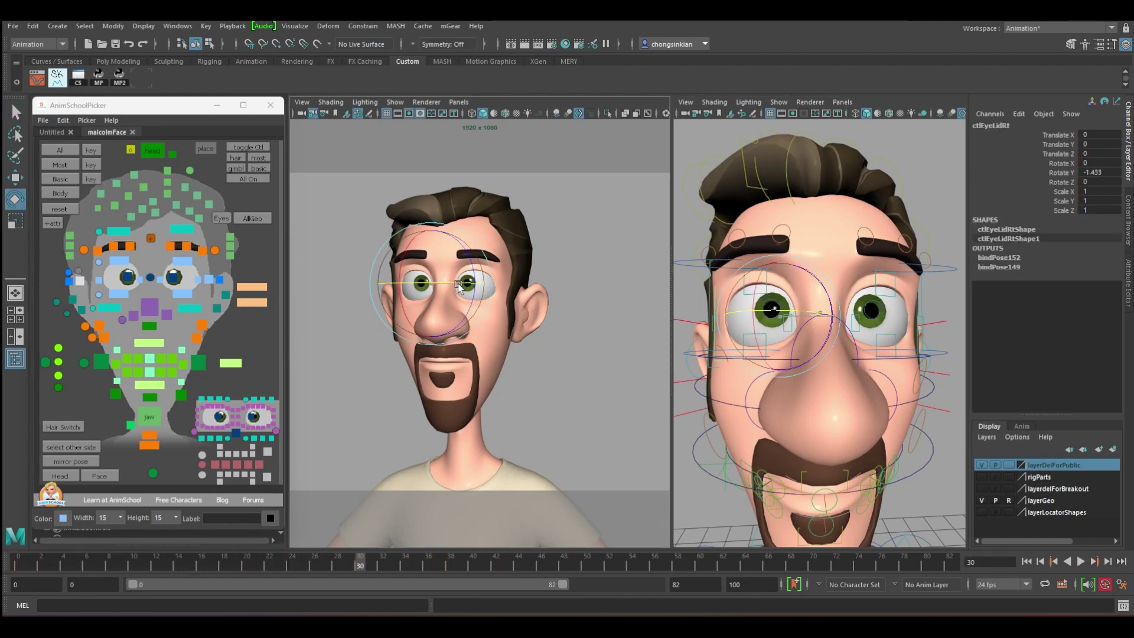
{"action": "key", "text": "ctrl+z"}
{"action": "key", "text": "q"}
{"action": "key", "text": "e"}
{"action": "key", "text": "ctrl+z"}
{"action": "key", "text": "ctrl+z"}
{"action": "key", "text": "ctrl+z"}
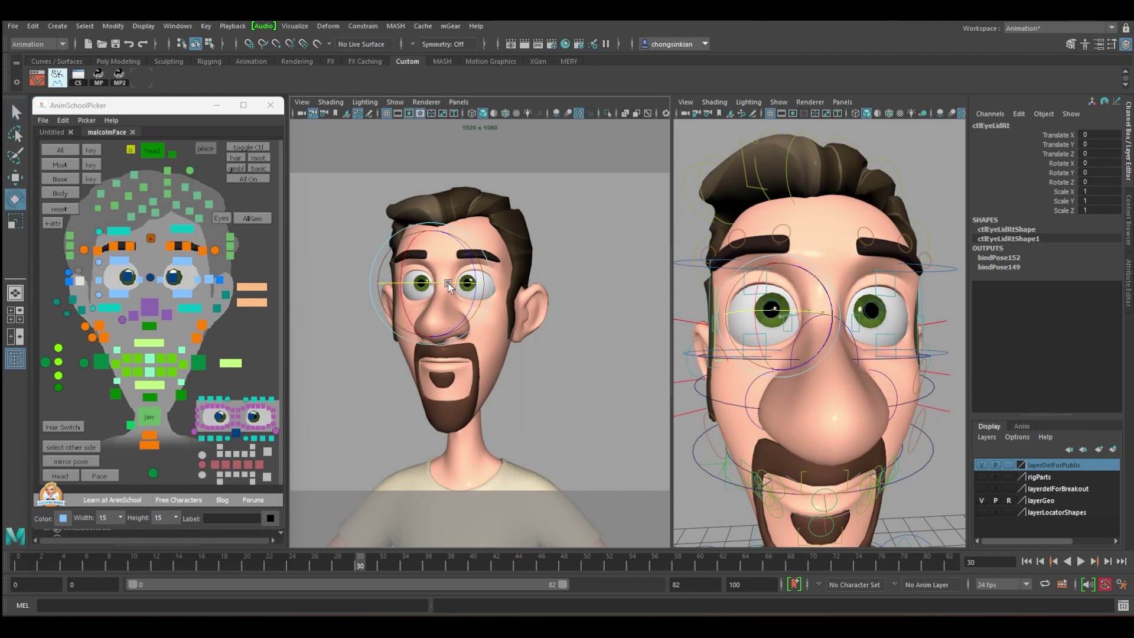
{"action": "key", "text": "q"}
Step: Try rotating the character's right eye control sideways at frame 30 for comparison, and undo the rotation
{"action": "left_click", "coordinate": [68, 281]}
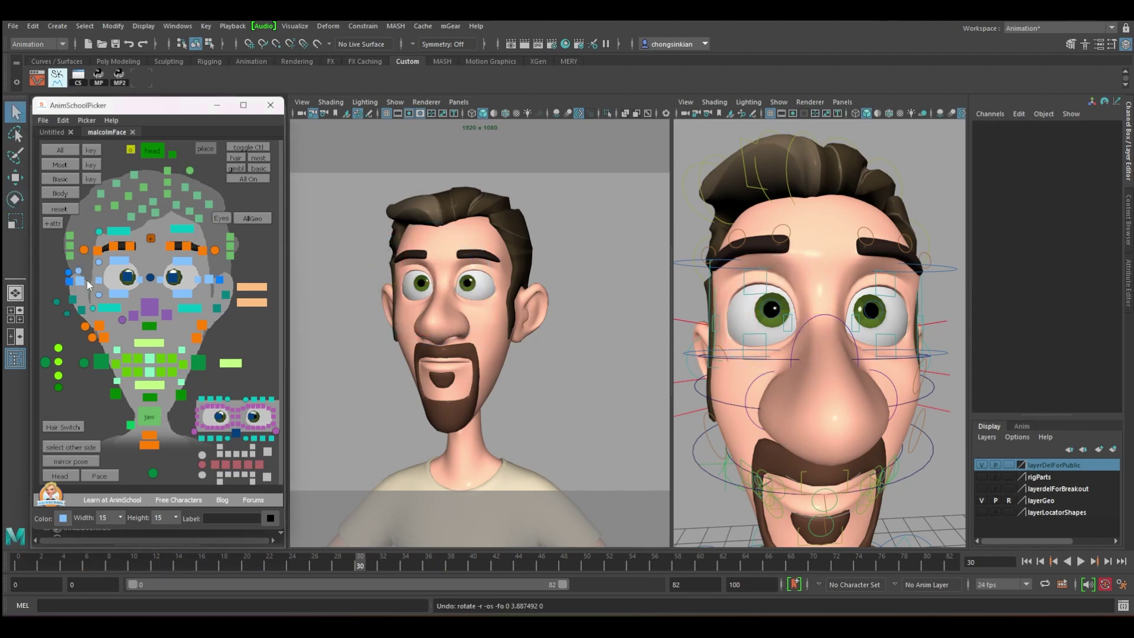
{"action": "key", "text": "e"}
{"action": "left_click_drag", "start_coordinate": [447, 284], "coordinate": [454, 284]}
{"action": "key", "text": "ctrl+z"}
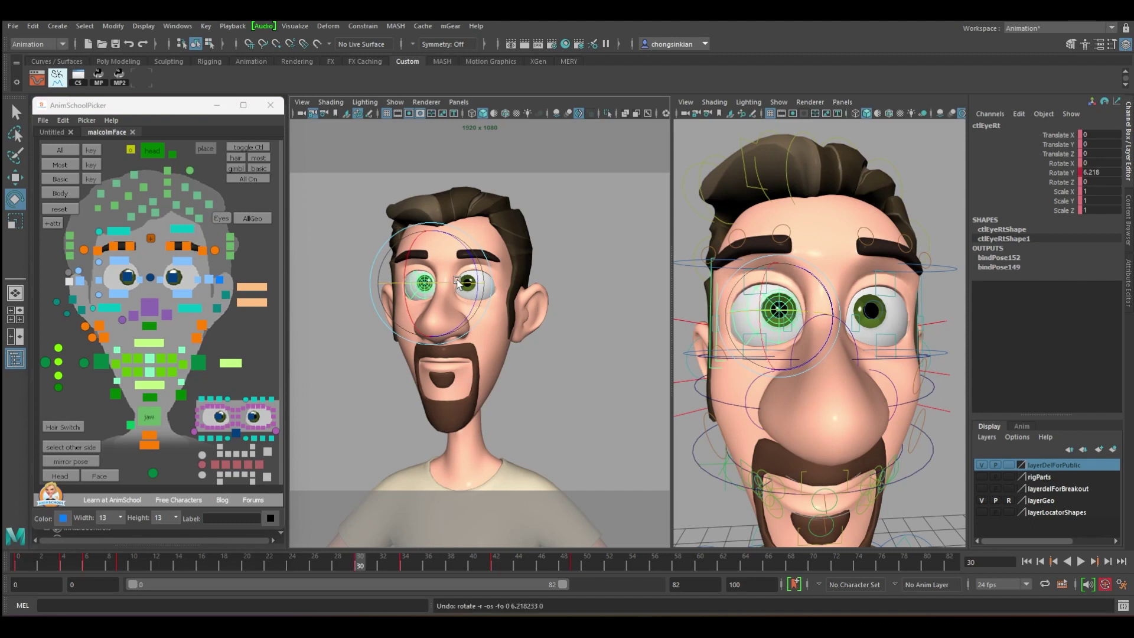
Step: Select both eyelid controls, key them at frames 13 and 30, and set their Rotate Y to 1.088 at frame 16
{"action": "key", "text": "q"}
{"action": "left_click", "coordinate": [80, 282]}
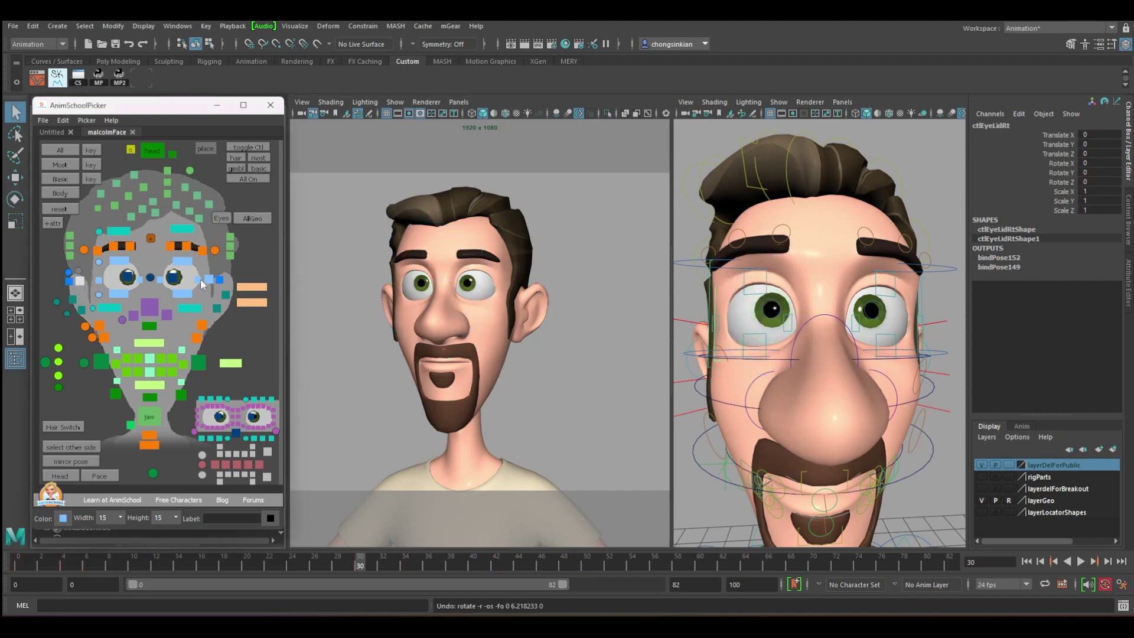
{"action": "key", "text": "e"}
{"action": "left_click_drag", "start_coordinate": [449, 270], "coordinate": [451, 271]}
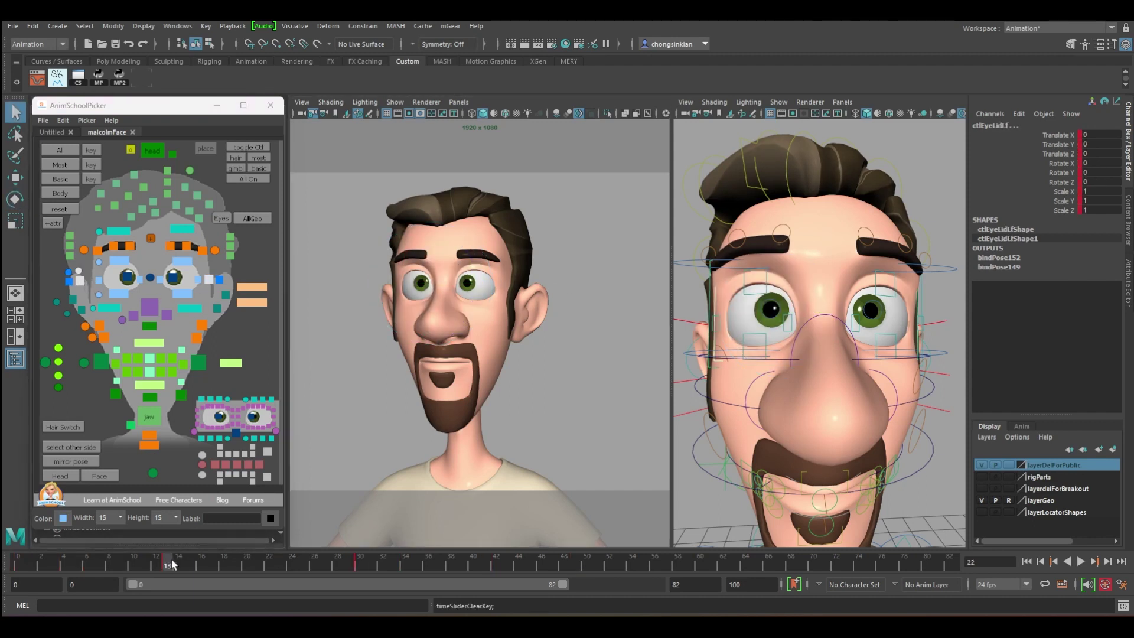
{"action": "left_click_drag", "start_coordinate": [170, 559], "coordinate": [215, 561]}
{"action": "key", "text": "e"}
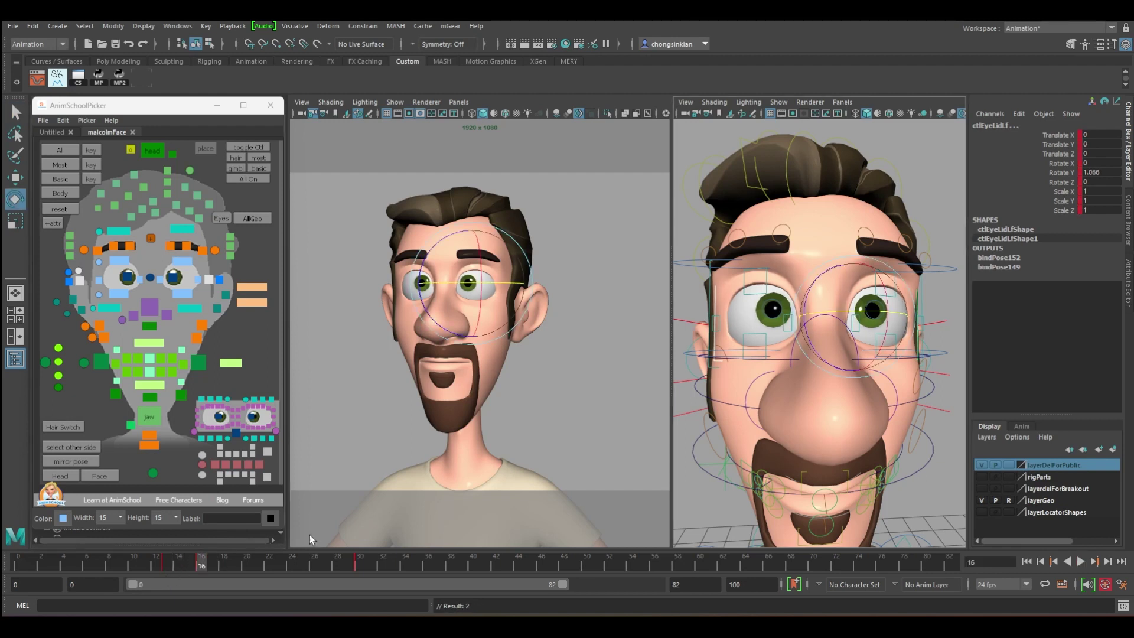
{"action": "left_click_drag", "start_coordinate": [814, 265], "coordinate": [829, 336], "text": "alt"}
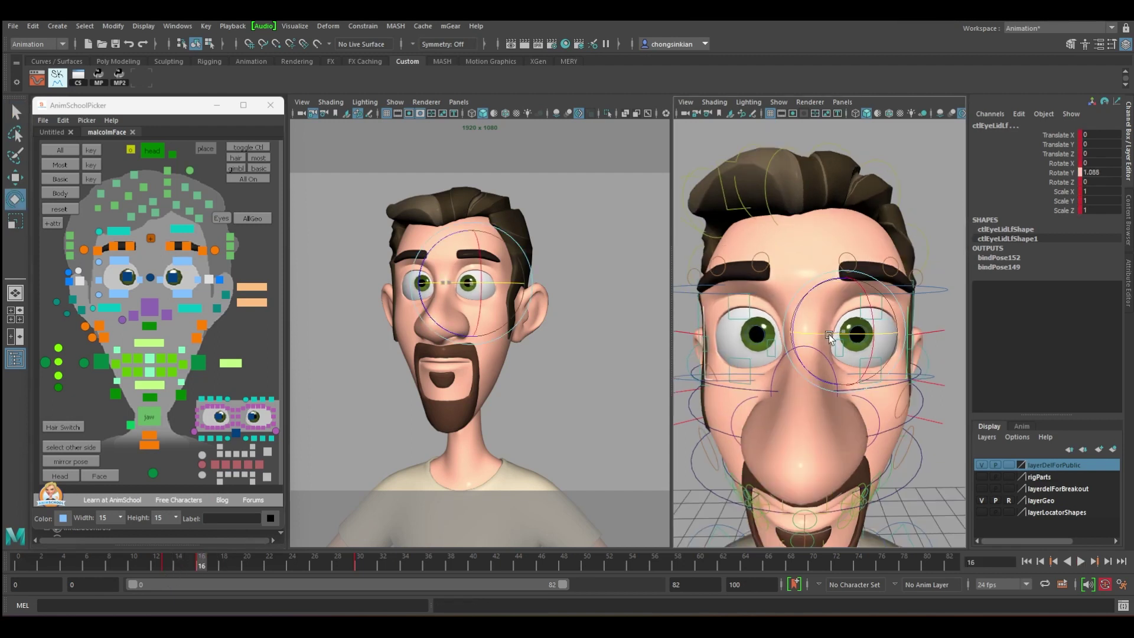
Step: Set further eyelid rotation keys between frames 16 and 30 so the lids follow the pupils, and play back the movement
{"action": "key", "text": "comma"}
{"action": "key", "text": "alt+period"}
{"action": "key", "text": "alt+period"}
{"action": "key", "text": "alt+period"}
{"action": "left_click_drag", "start_coordinate": [207, 564], "coordinate": [303, 564]}
{"action": "key", "text": "w"}
{"action": "key", "text": "alt+v"}
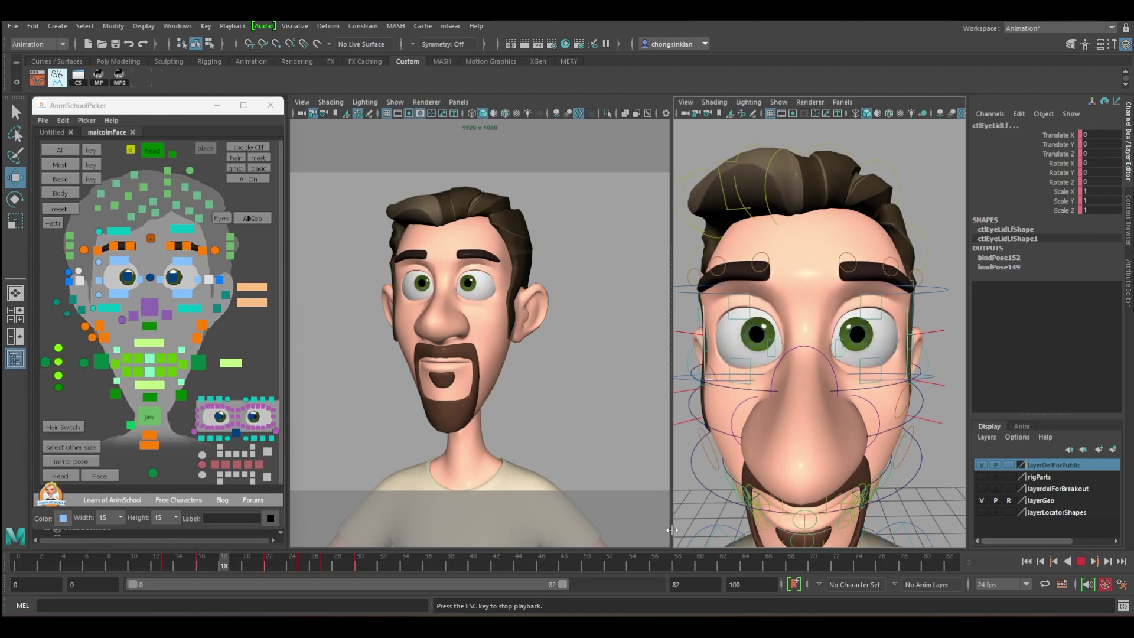
{"action": "key", "text": "Escape"}
{"action": "key", "text": "q"}
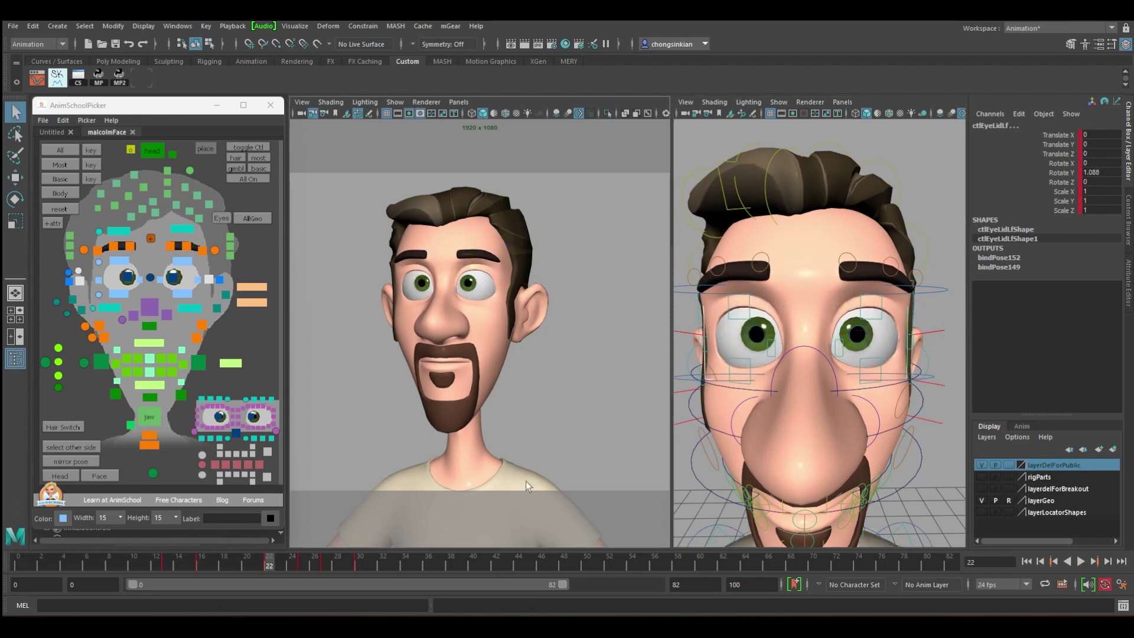
Step: Select the head control, key it at frames 0, 5 and 10, and play back the first blink
{"action": "left_click", "coordinate": [151, 149]}
{"action": "left_click_drag", "start_coordinate": [142, 573], "coordinate": [24, 565]}
{"action": "key", "text": "s"}
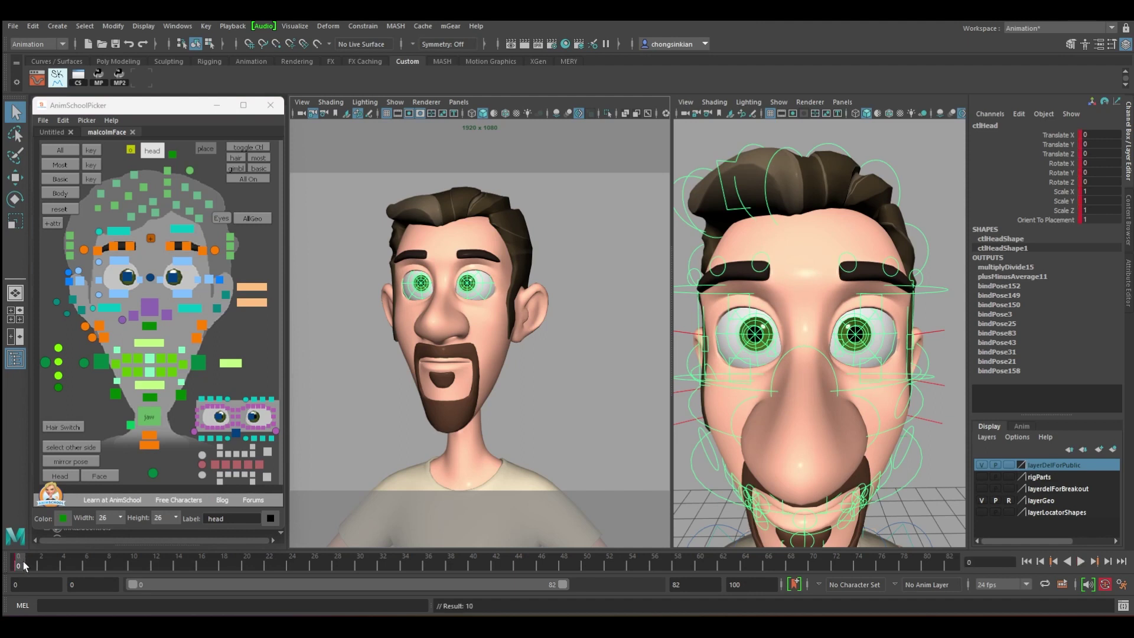
{"action": "key", "text": "alt+v"}
{"action": "left_click", "coordinate": [72, 564]}
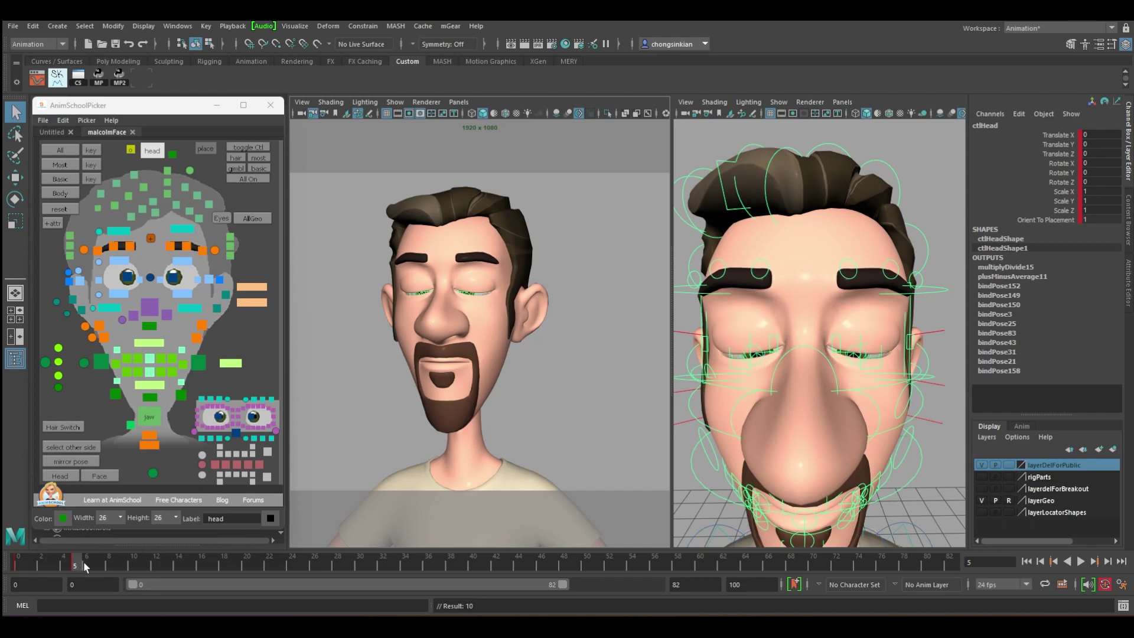
{"action": "key", "text": "alt+v"}
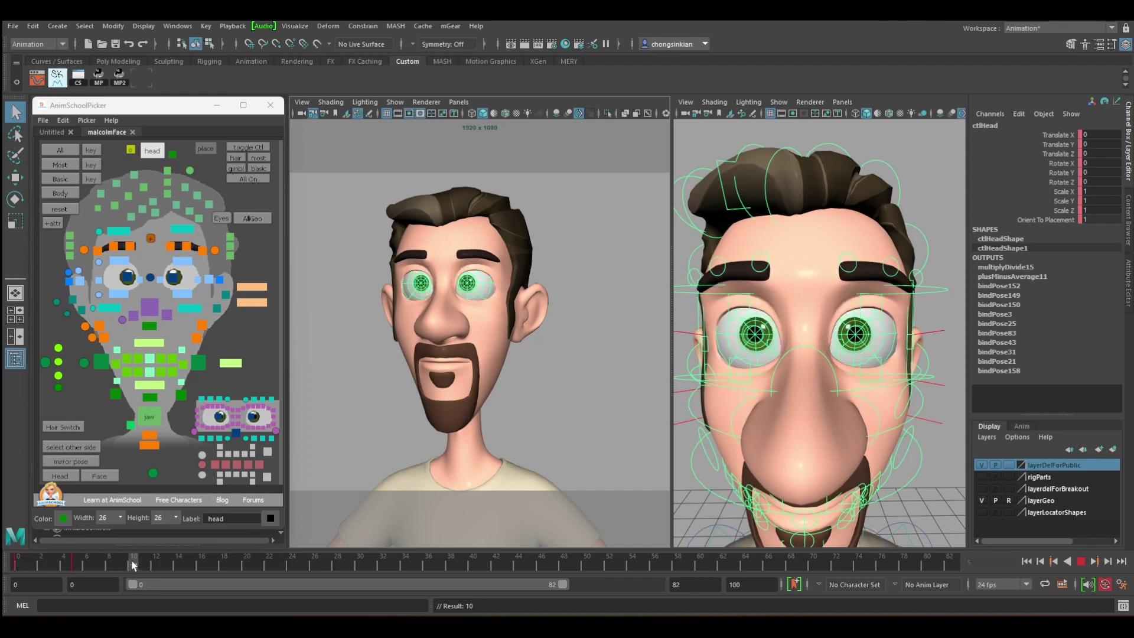
{"action": "key", "text": "alt+v"}
Step: Rotate the head slightly at frame 5 while checking it from the side, key head poses at frames 16, 26 and 40, and play back
{"action": "key", "text": "e"}
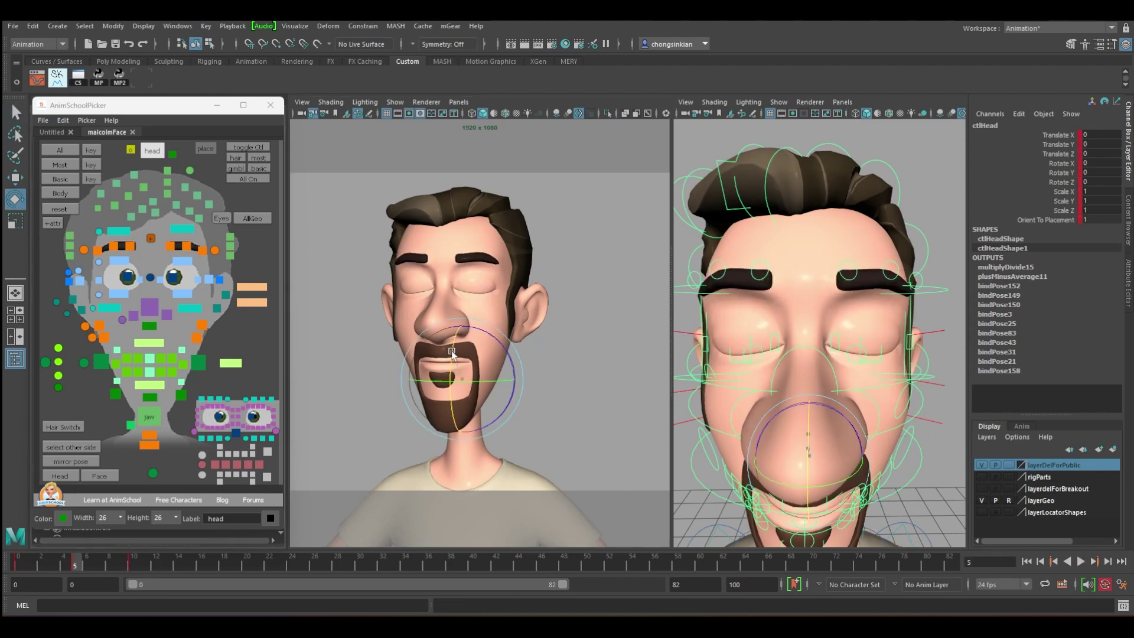
{"action": "left_click_drag", "start_coordinate": [866, 401], "coordinate": [876, 406], "text": "alt"}
{"action": "right_click_drag", "start_coordinate": [877, 406], "coordinate": [849, 382], "text": "alt"}
{"action": "middle_click_drag", "start_coordinate": [850, 381], "coordinate": [866, 367], "text": "alt"}
{"action": "left_click_drag", "start_coordinate": [866, 367], "coordinate": [886, 359], "text": "alt"}
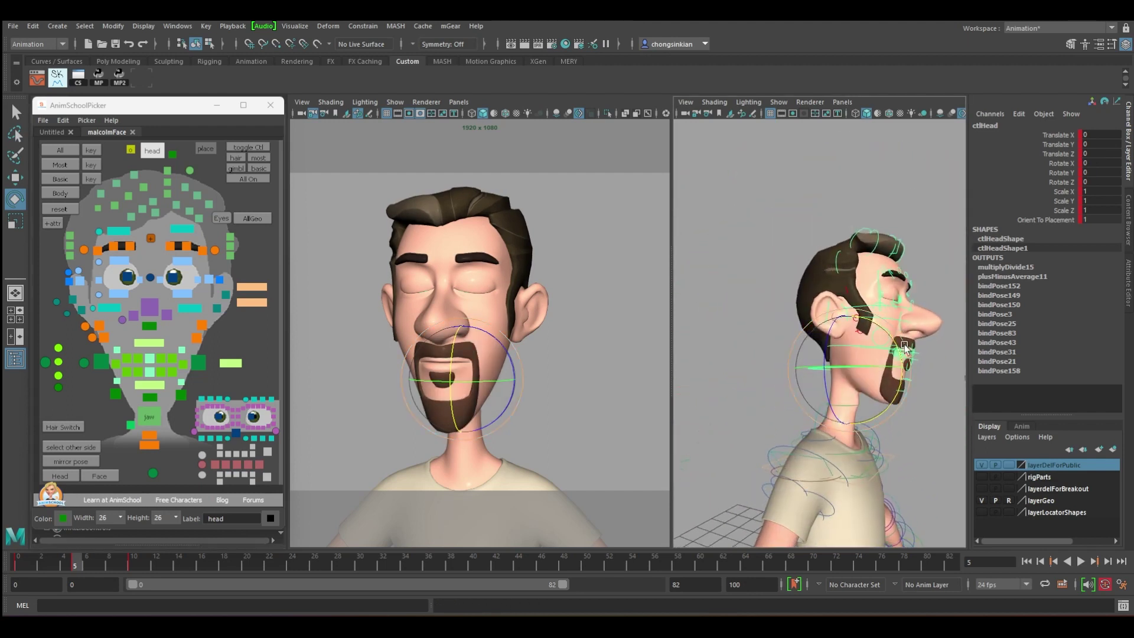
{"action": "key", "text": "q"}
{"action": "key", "text": "alt+v"}
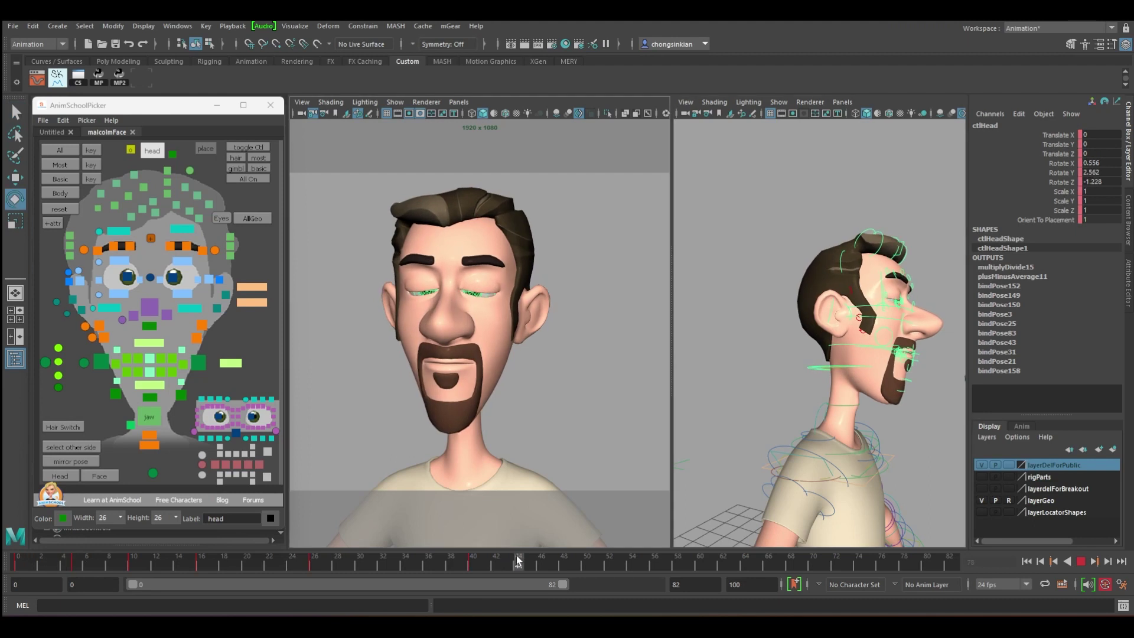
Step: Key the head at frames 34 and 42 for the second blink, tilting it to Rotate X 2.061, and play back the motion
{"action": "left_click_drag", "start_coordinate": [518, 561], "coordinate": [479, 561]}
{"action": "key", "text": "s"}
{"action": "left_click_drag", "start_coordinate": [467, 358], "coordinate": [460, 355]}
{"action": "left_click", "coordinate": [497, 563]}
{"action": "key", "text": "s"}
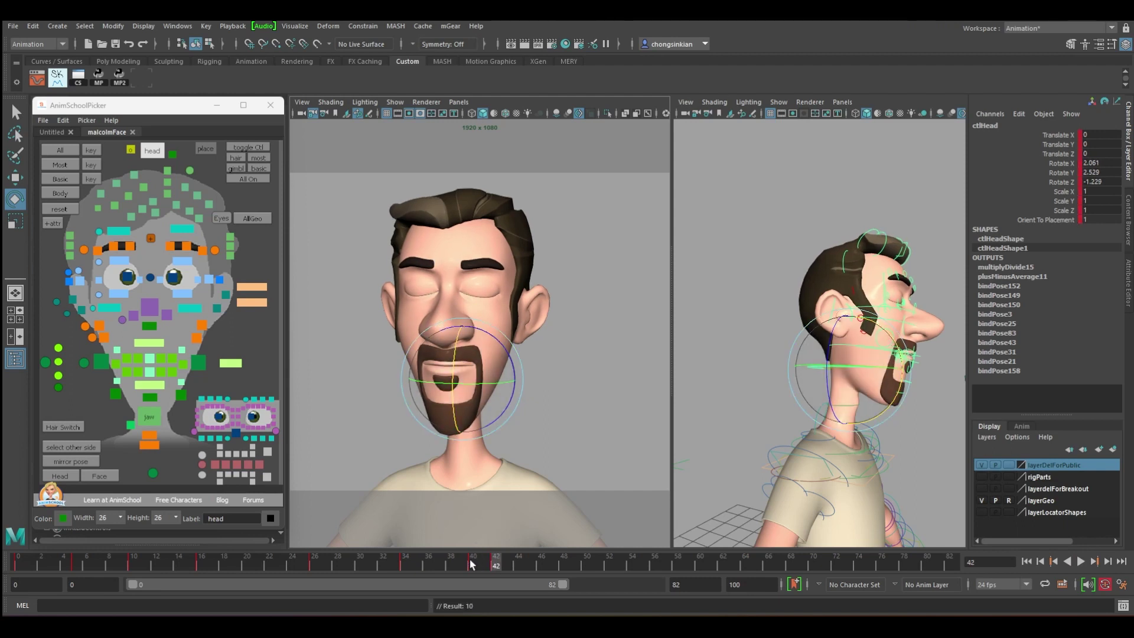
{"action": "key", "text": "alt+v"}
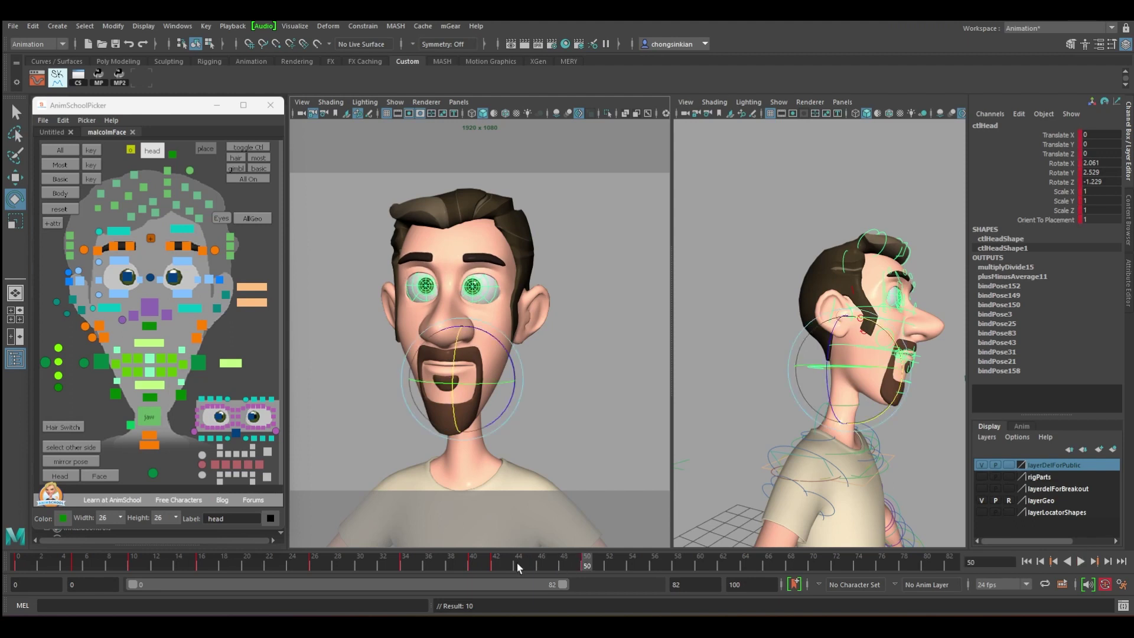